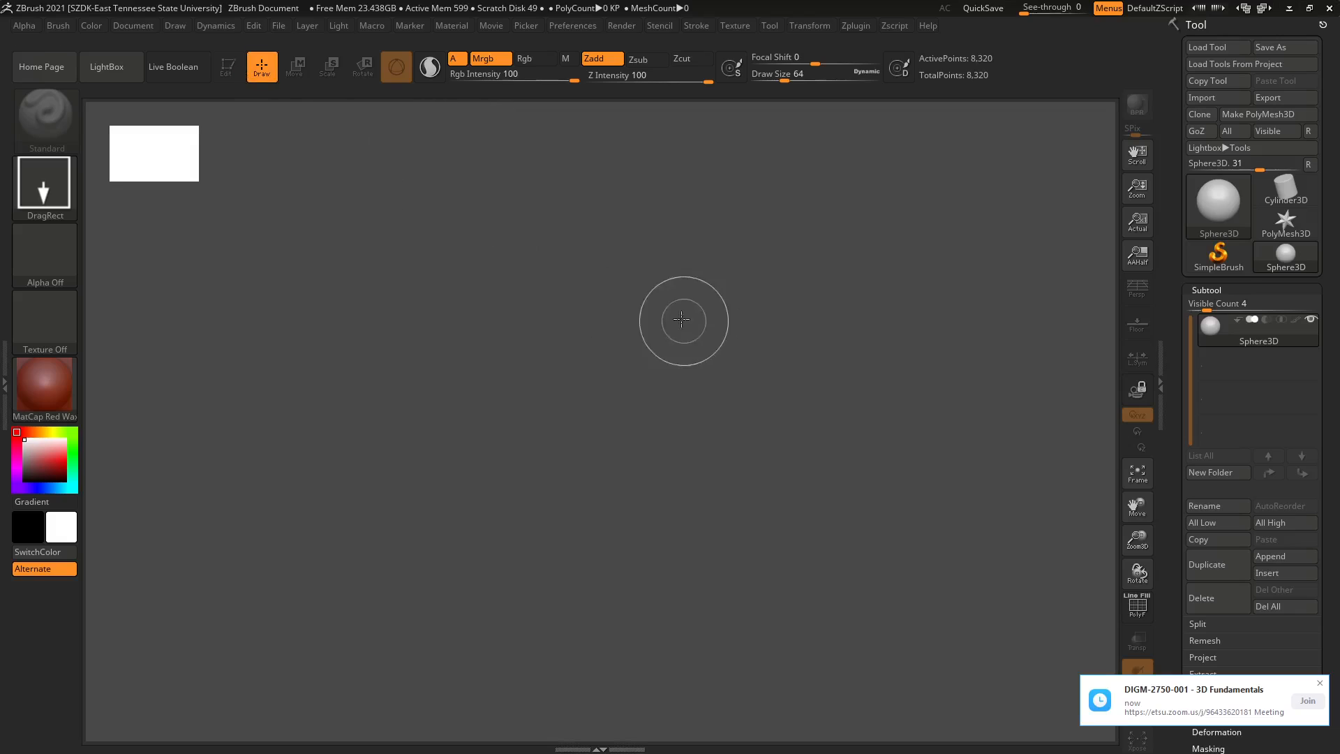
- Draw three Sphere3D copies of different sizes on the canvas and turn on Edit mode for the last one
drag(632, 307, 638, 445)
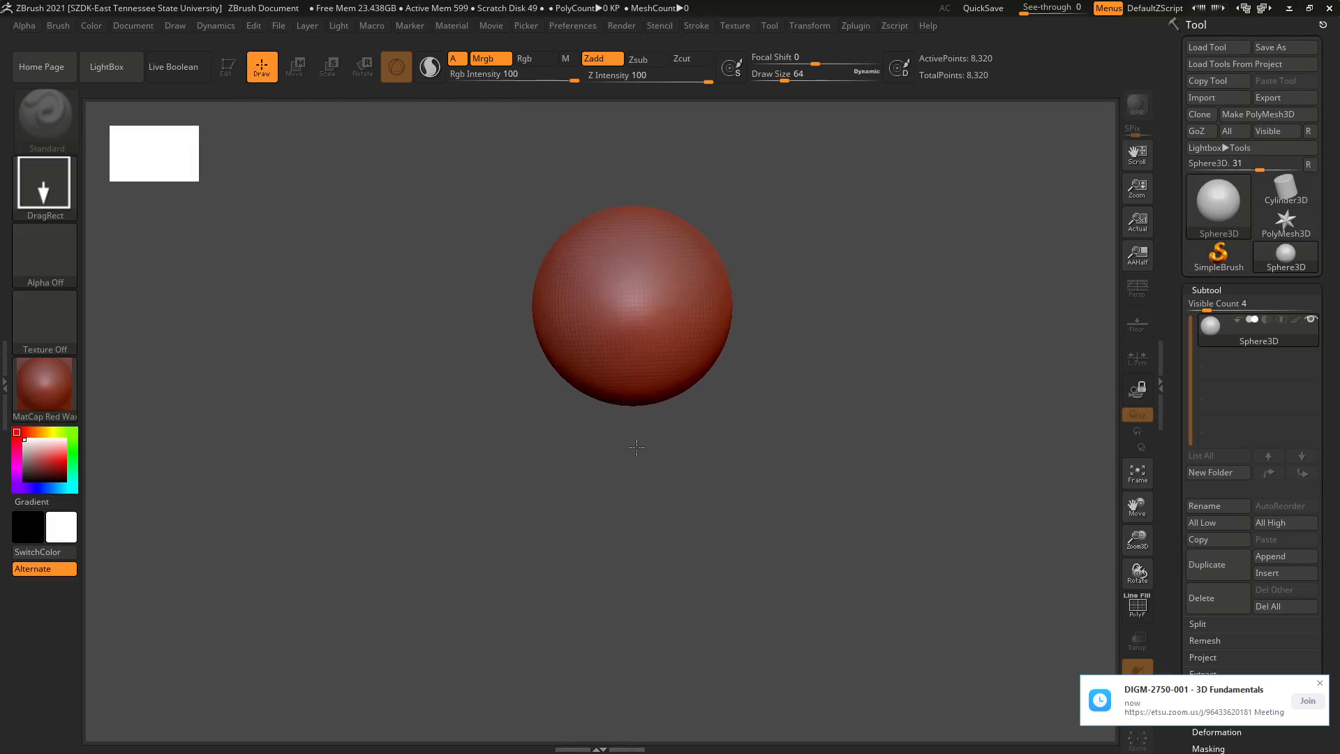
key(t)
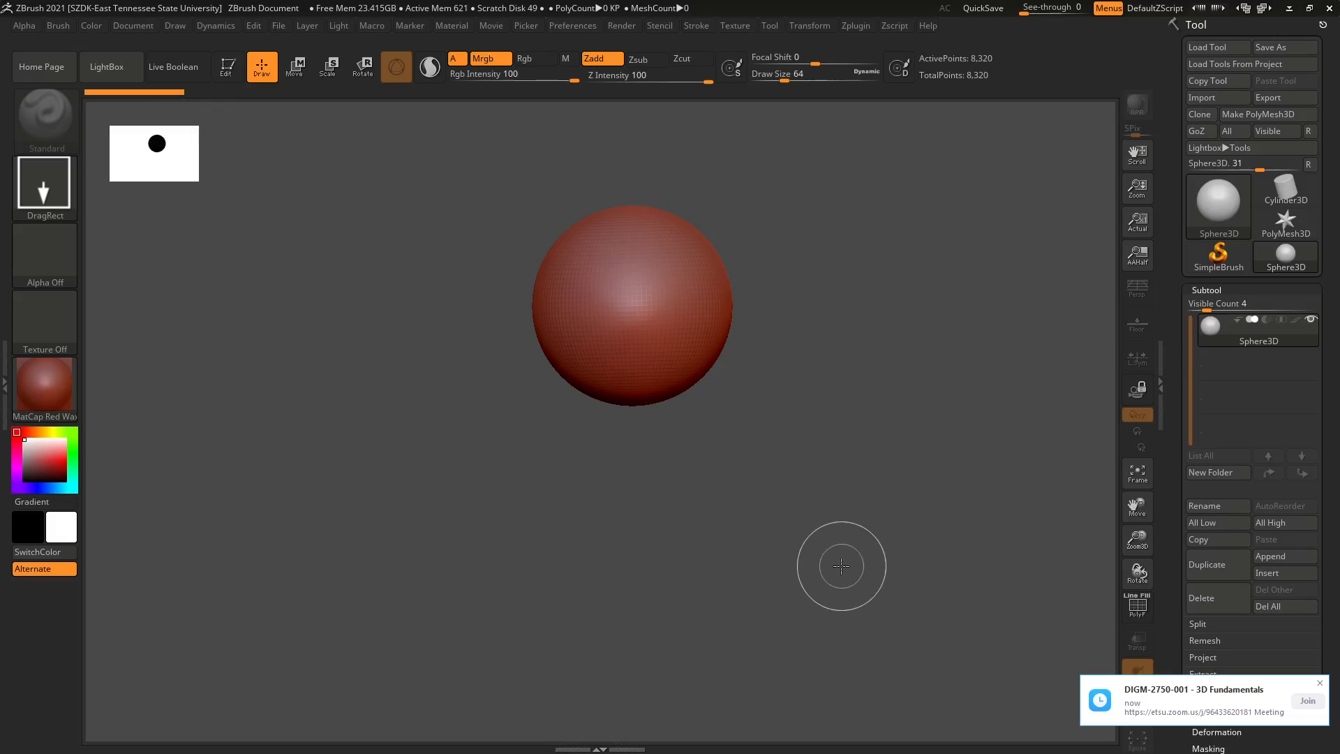
drag(701, 422, 695, 519)
drag(531, 418, 525, 476)
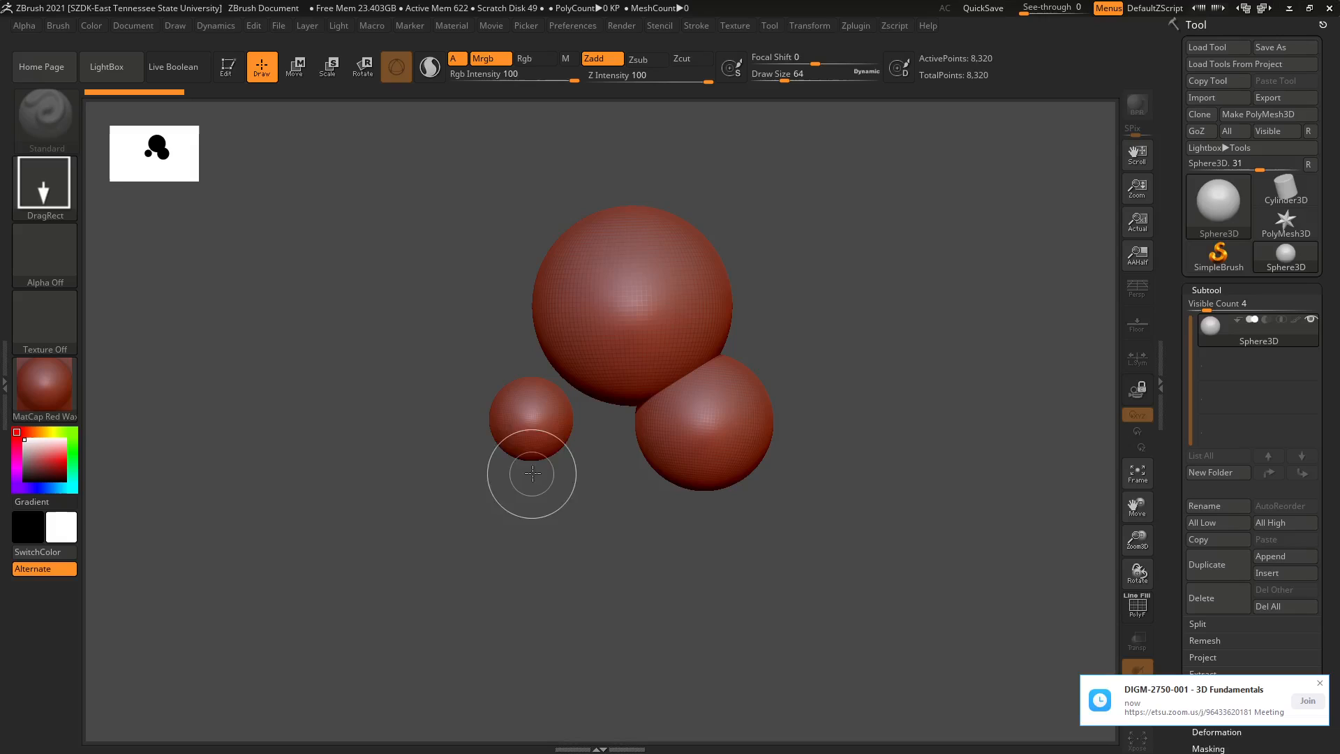
click(225, 66)
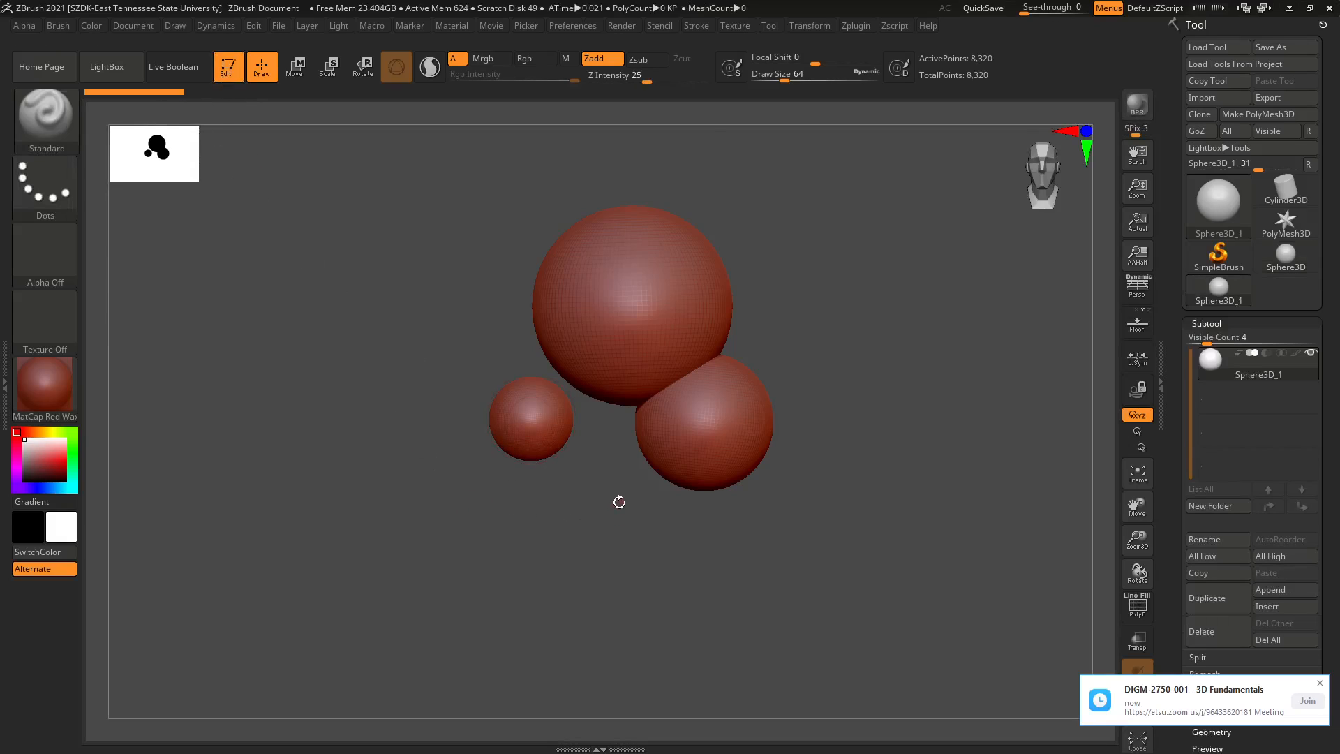
- Frame the editable sphere so it is enlarged, and clear the leftover non-editable sphere copies from the canvas
key(f)
shift+drag(969, 460, 562, 443)
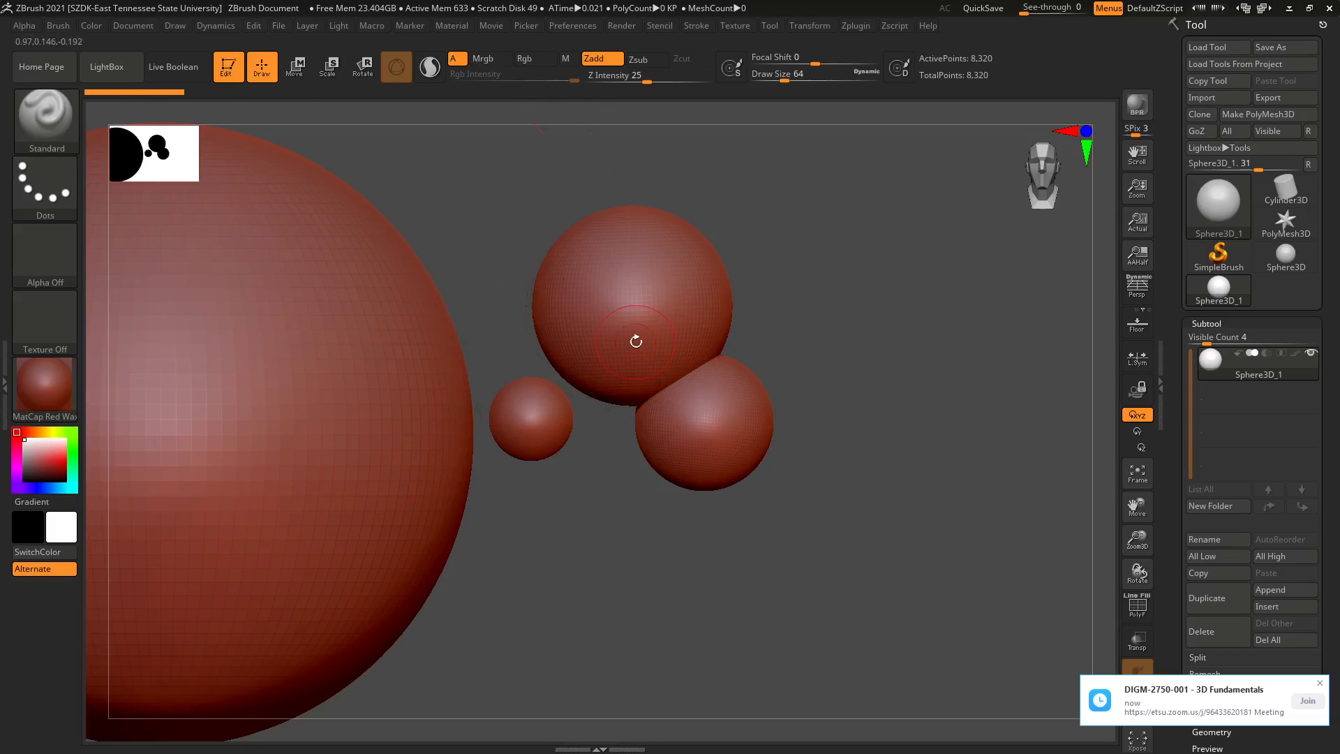
key(ctrl+n)
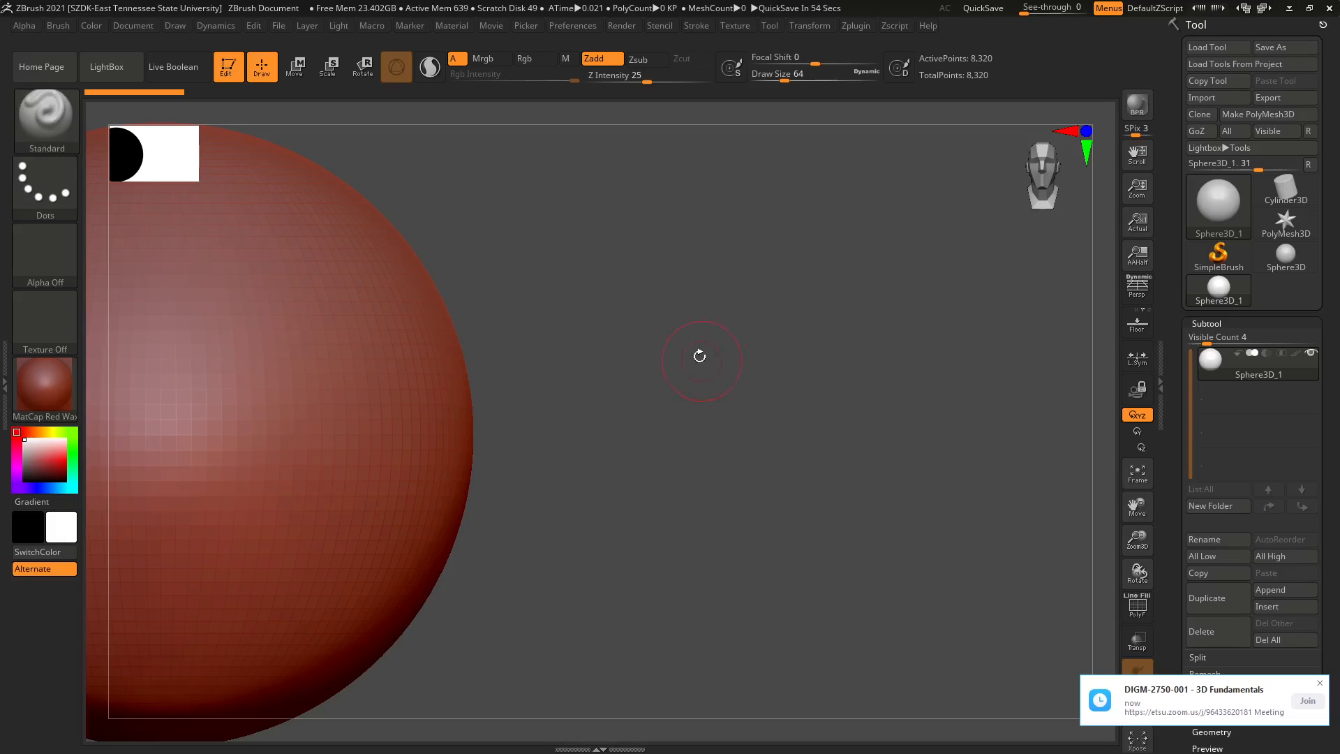
- Switch to 2.5D mode, draw three more small spheres beside the large one, and return to Edit mode
click(228, 66)
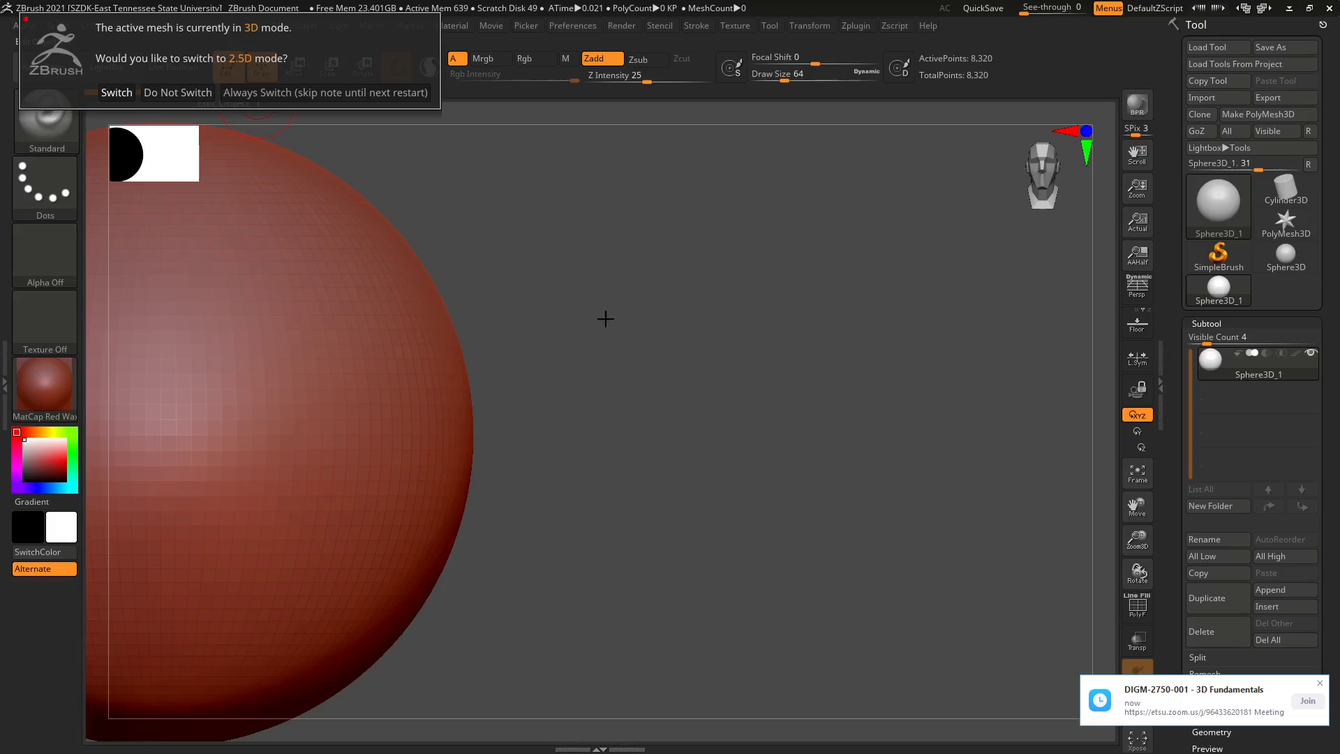
click(117, 92)
drag(672, 349, 679, 428)
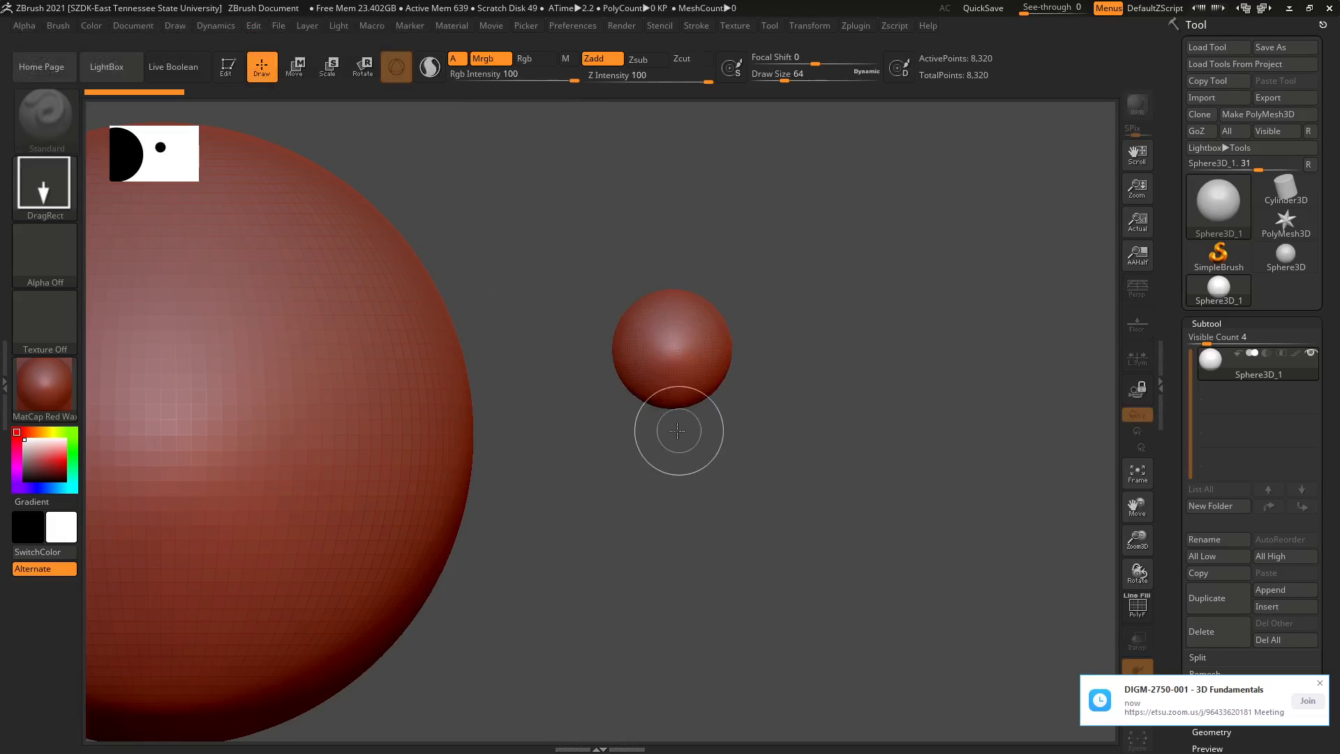
click(564, 432)
drag(668, 491, 674, 499)
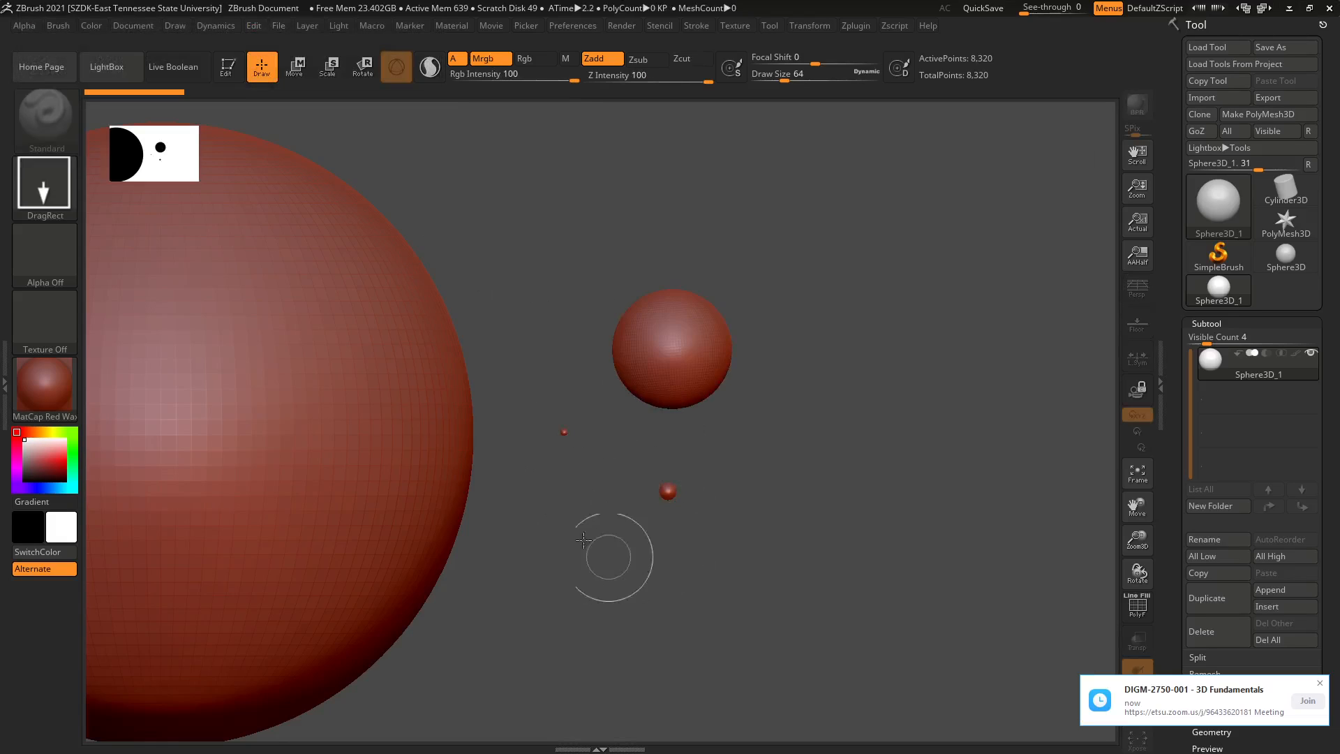
click(227, 66)
alt+drag(723, 447, 773, 609)
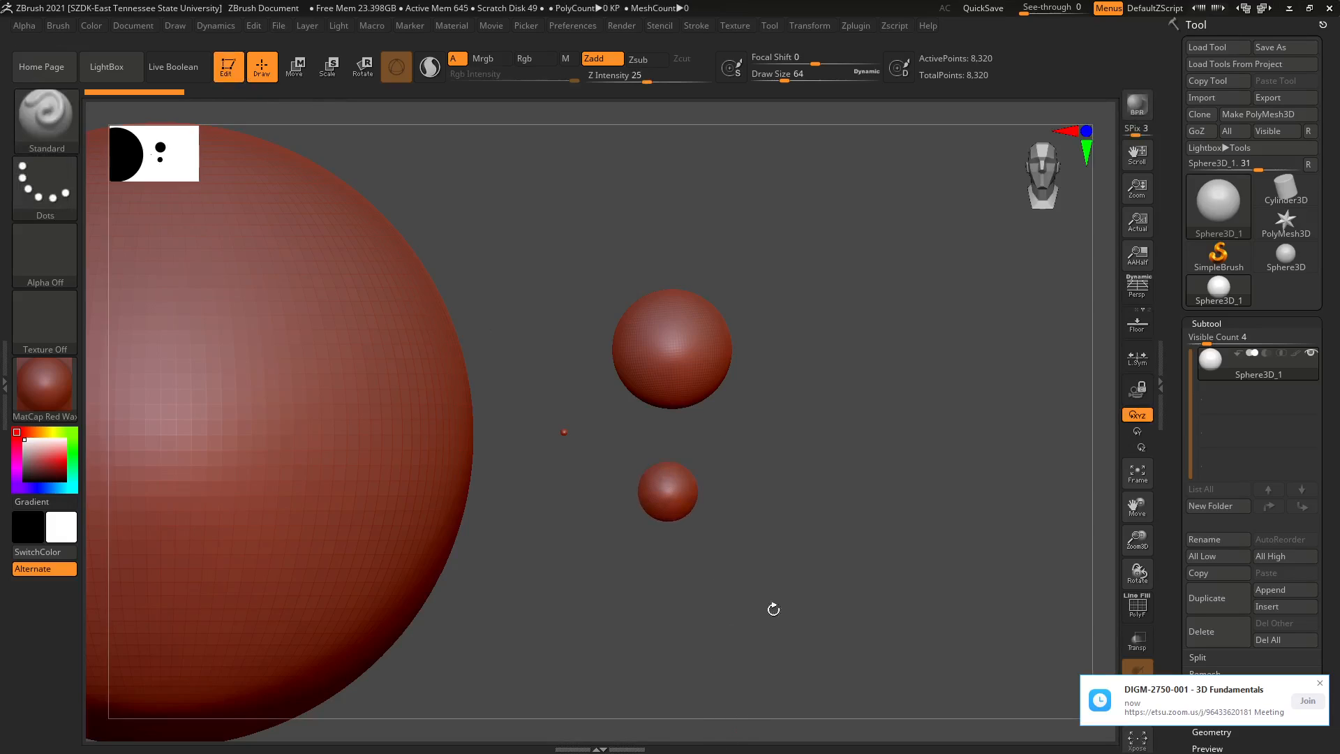
- Create a new document, draw a single sphere on its empty canvas, and turn on Edit mode
click(135, 25)
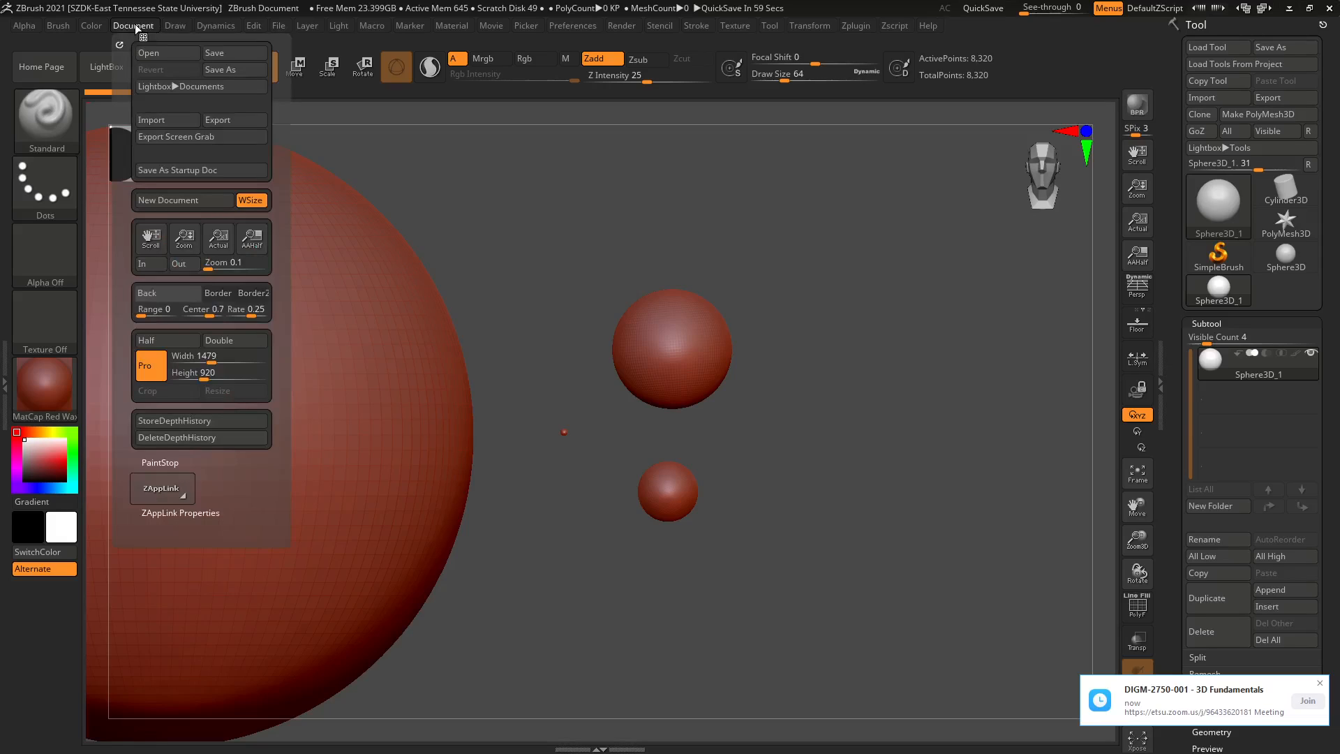
click(155, 201)
click(694, 422)
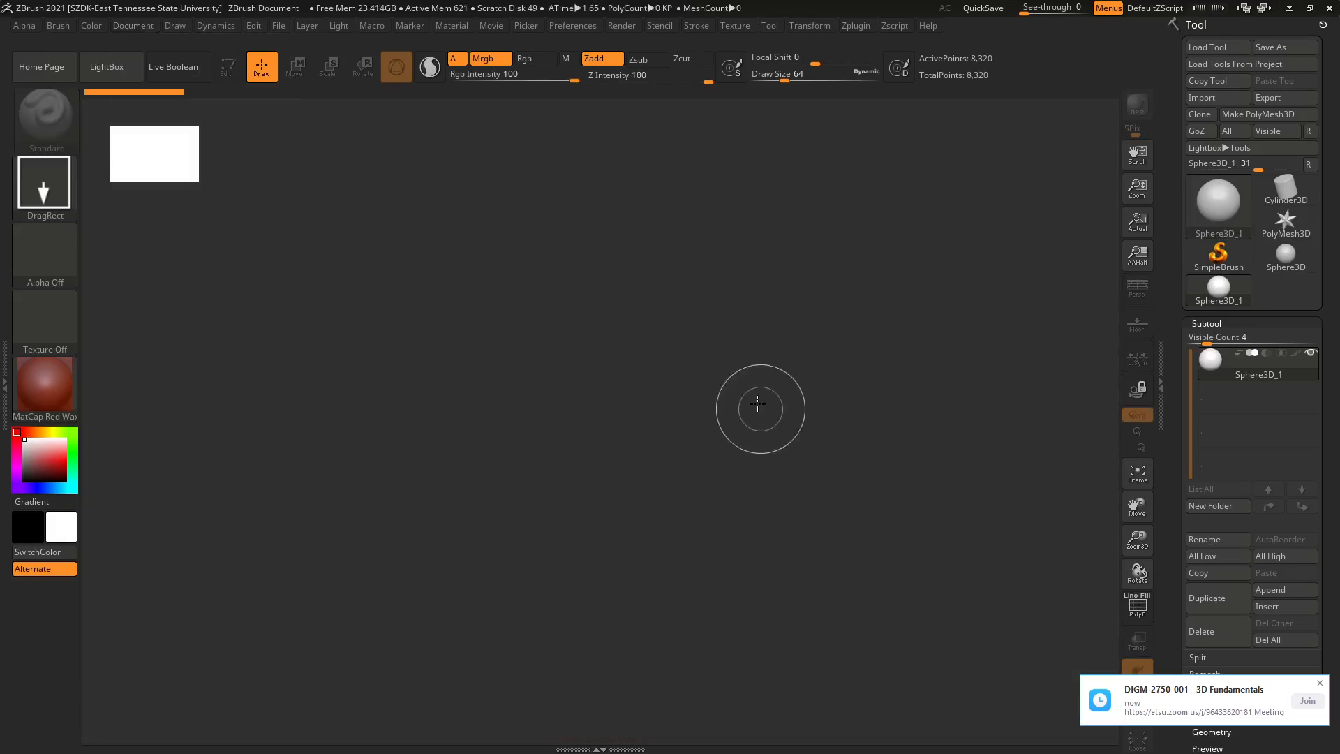
drag(652, 337, 646, 446)
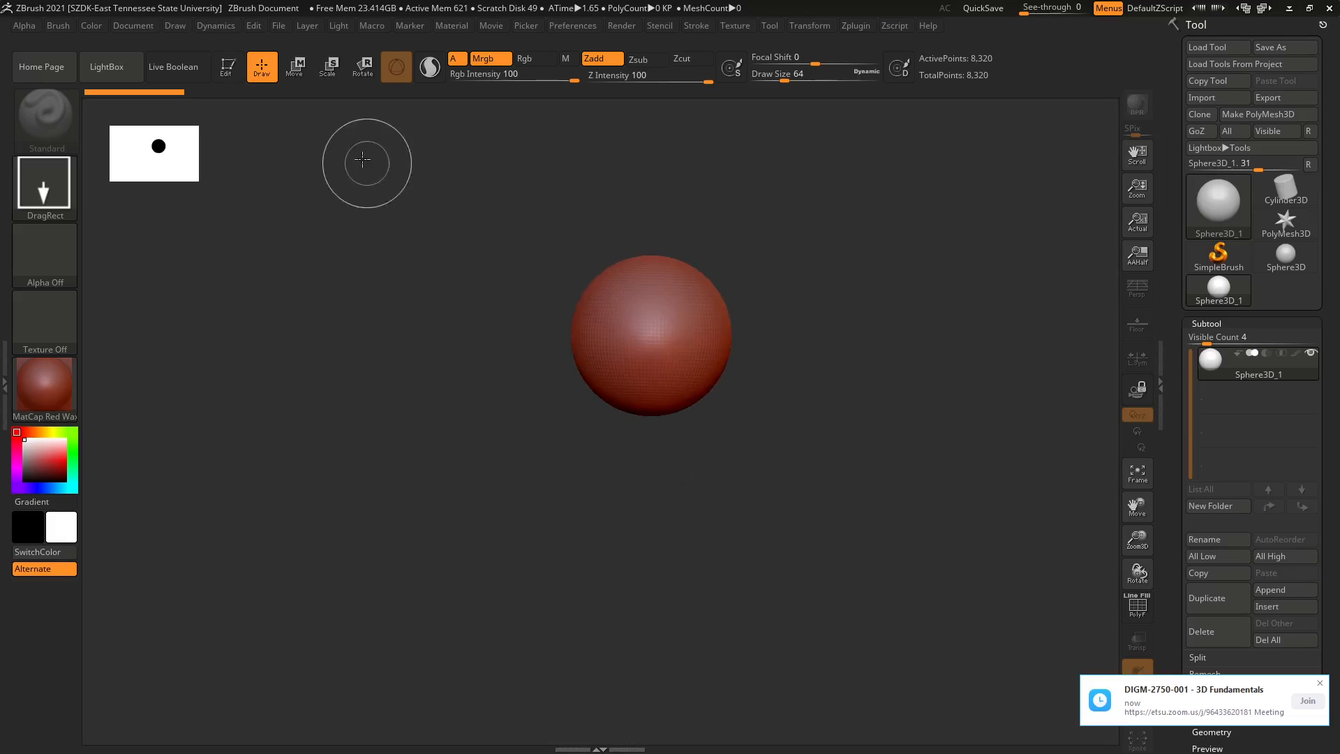
click(226, 67)
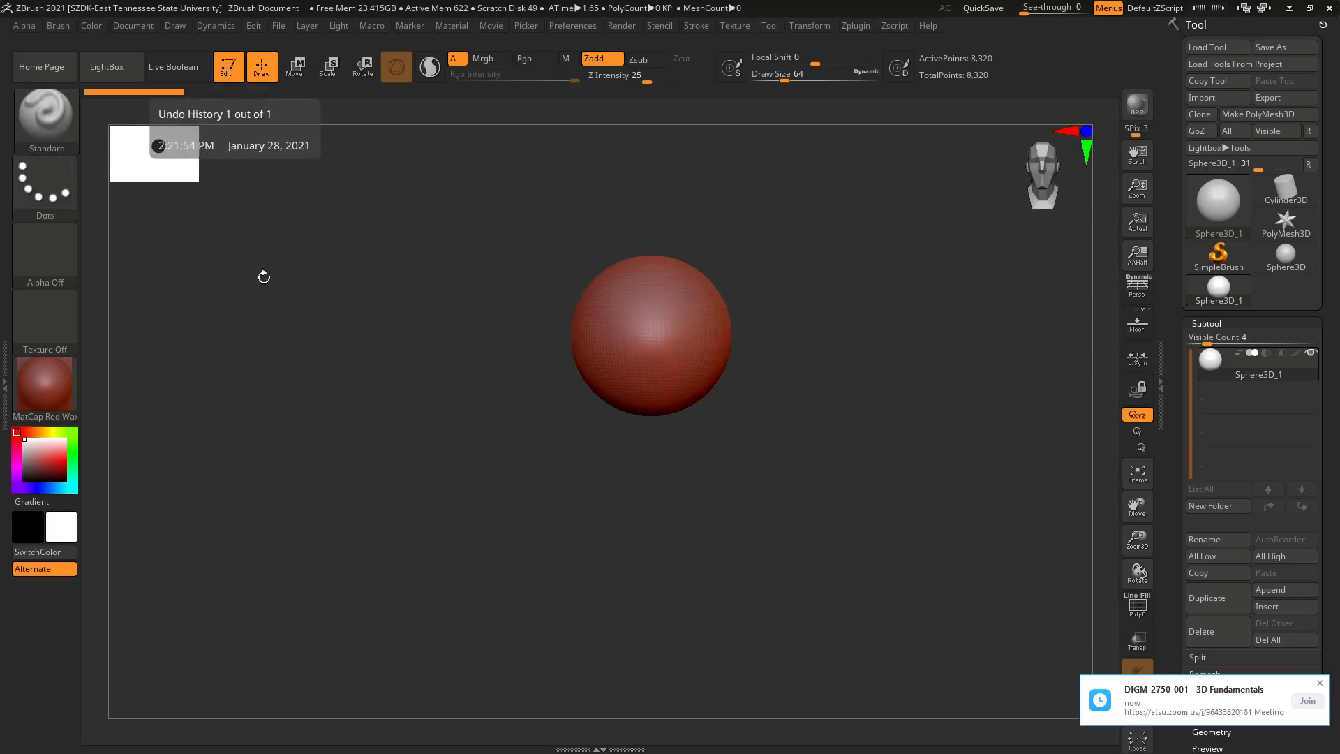
- Apply BasicMaterial to the sphere and convert it to a PolyMesh3D for sculpting
click(37, 392)
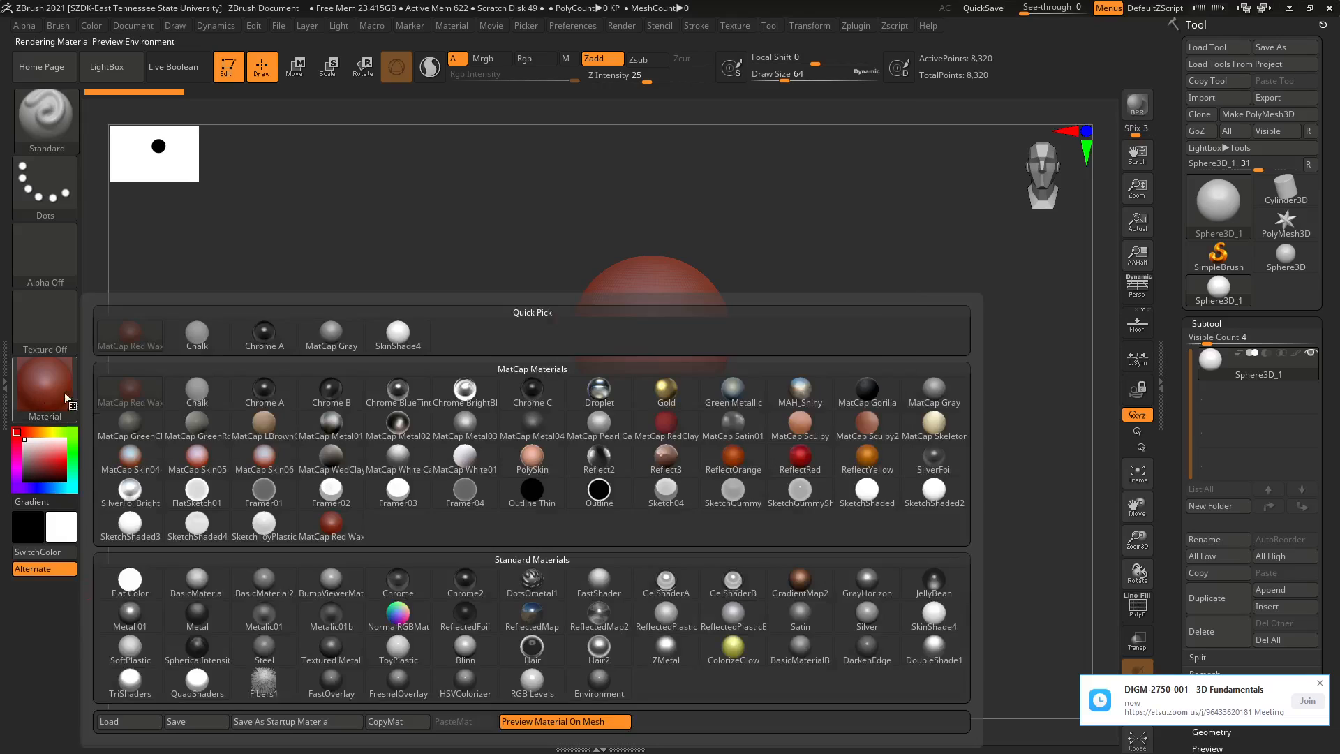
click(197, 578)
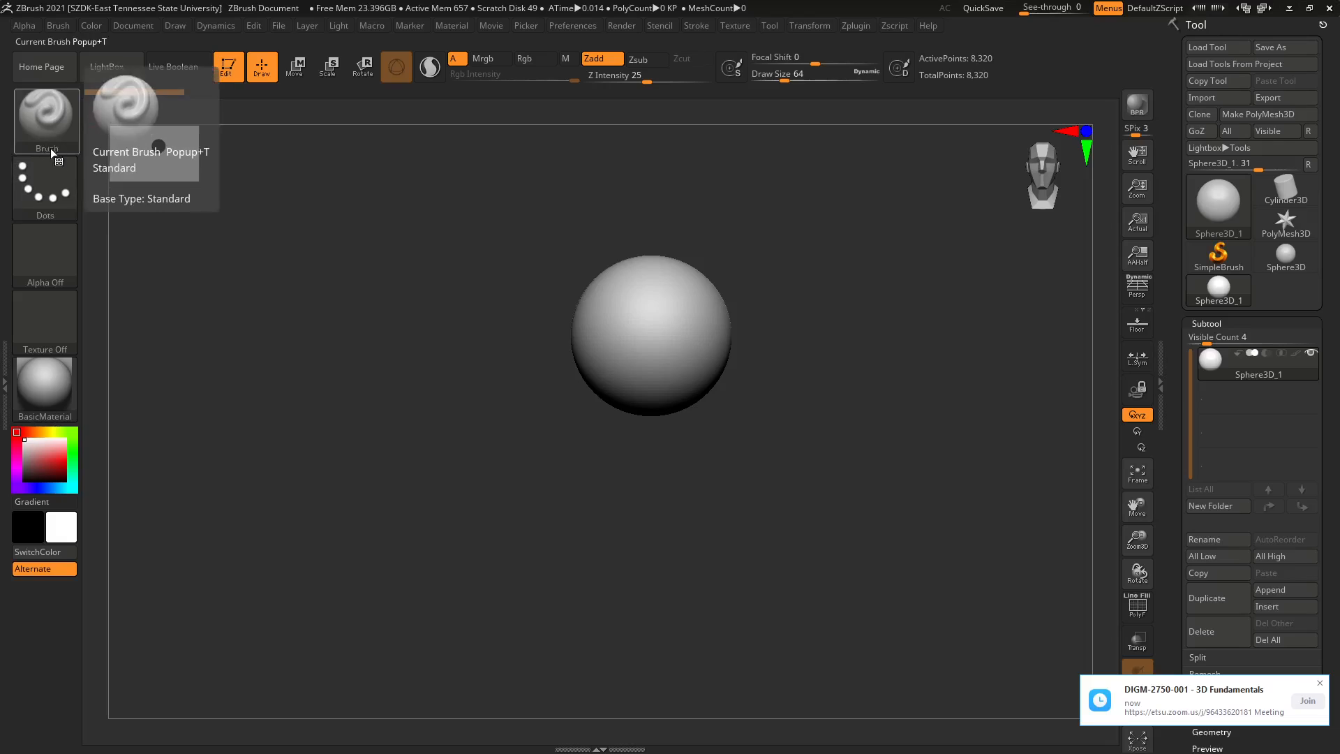
click(656, 339)
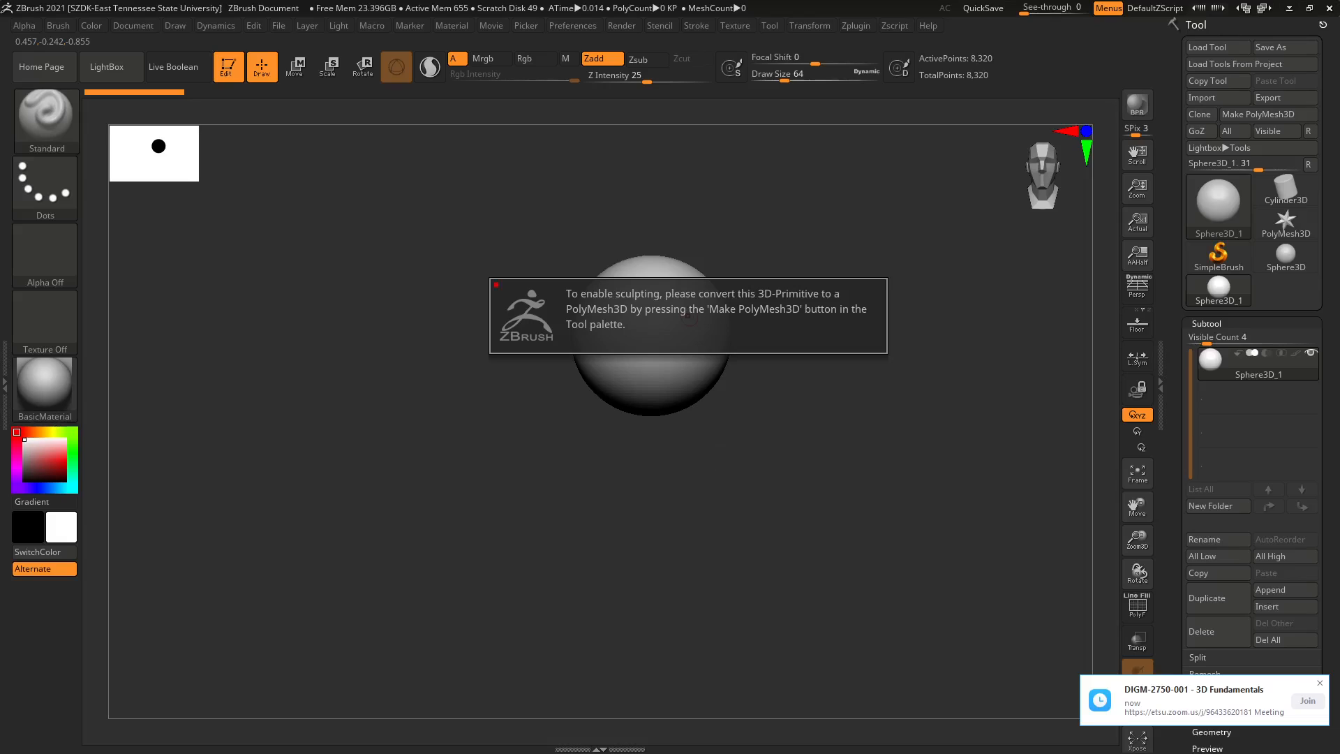
click(1270, 116)
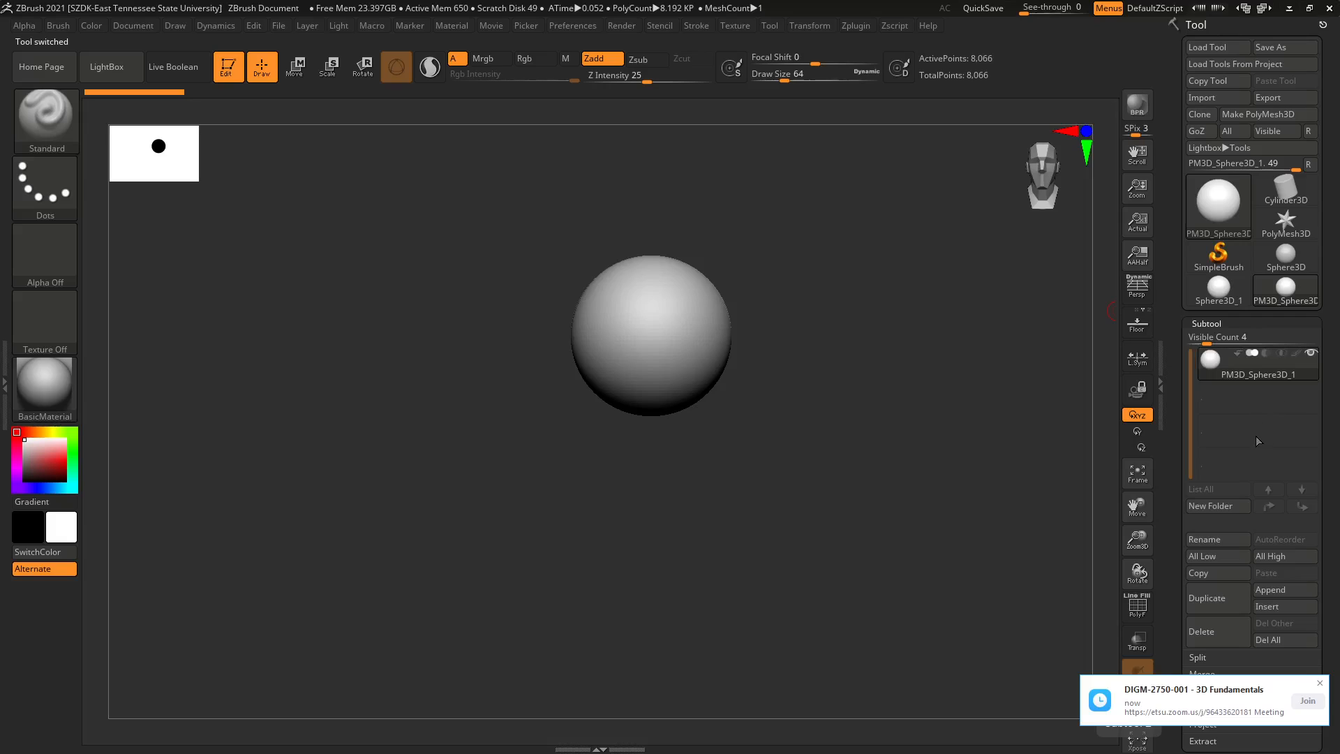
- Append a Cylinder3D as a second subtool to the sphere
scroll(1286, 436, down, 3)
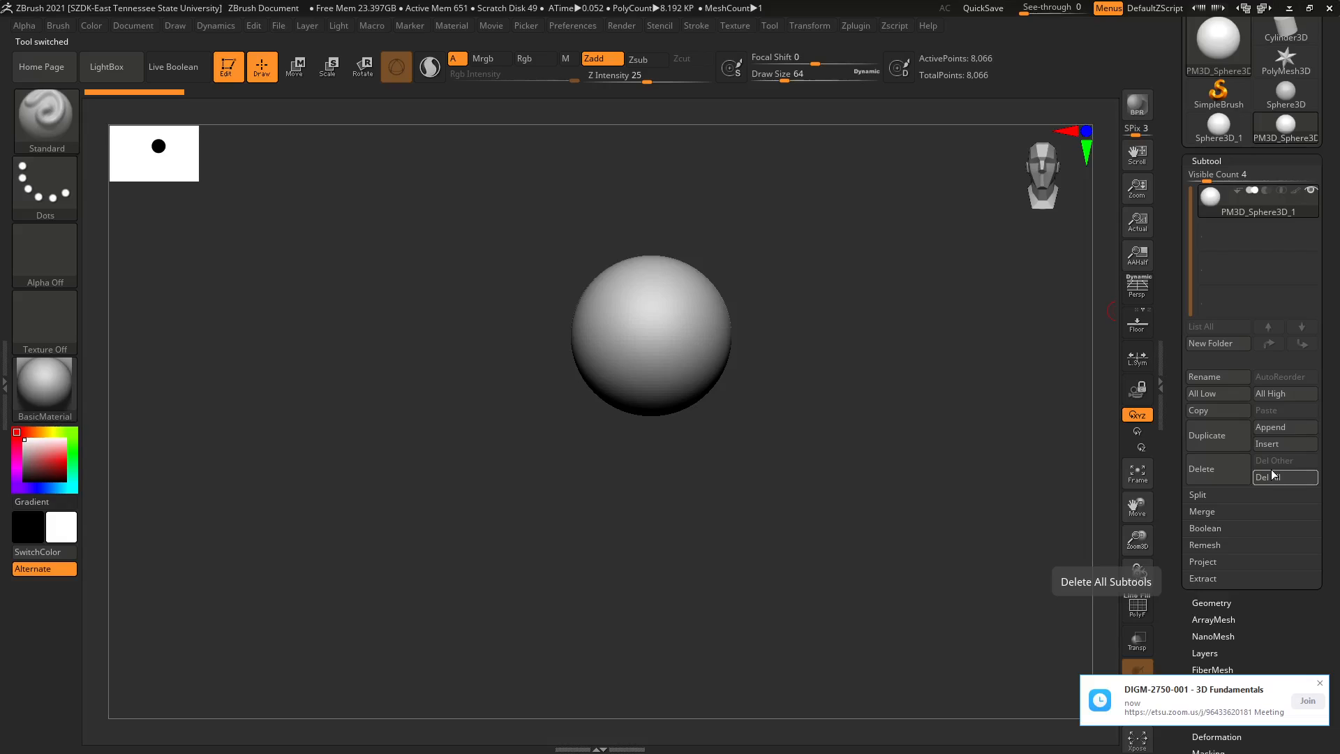
click(1286, 428)
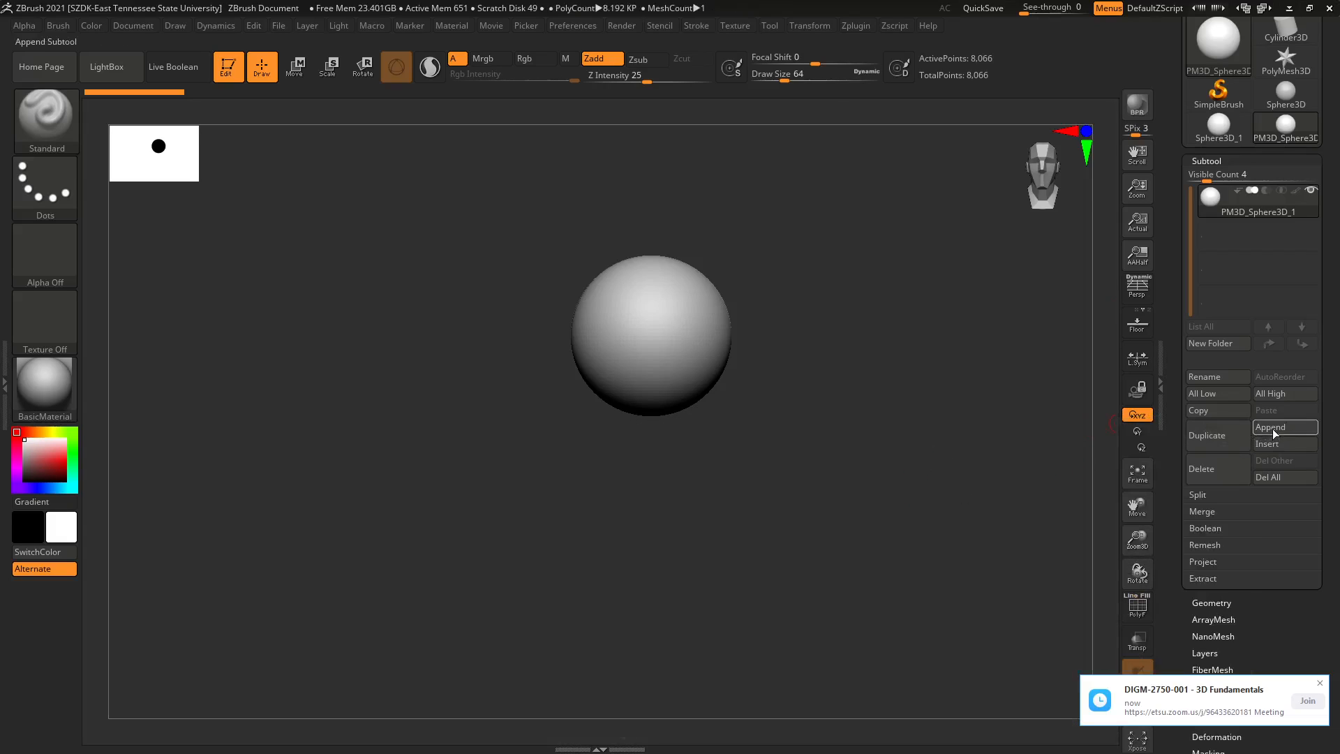
click(1272, 427)
click(795, 456)
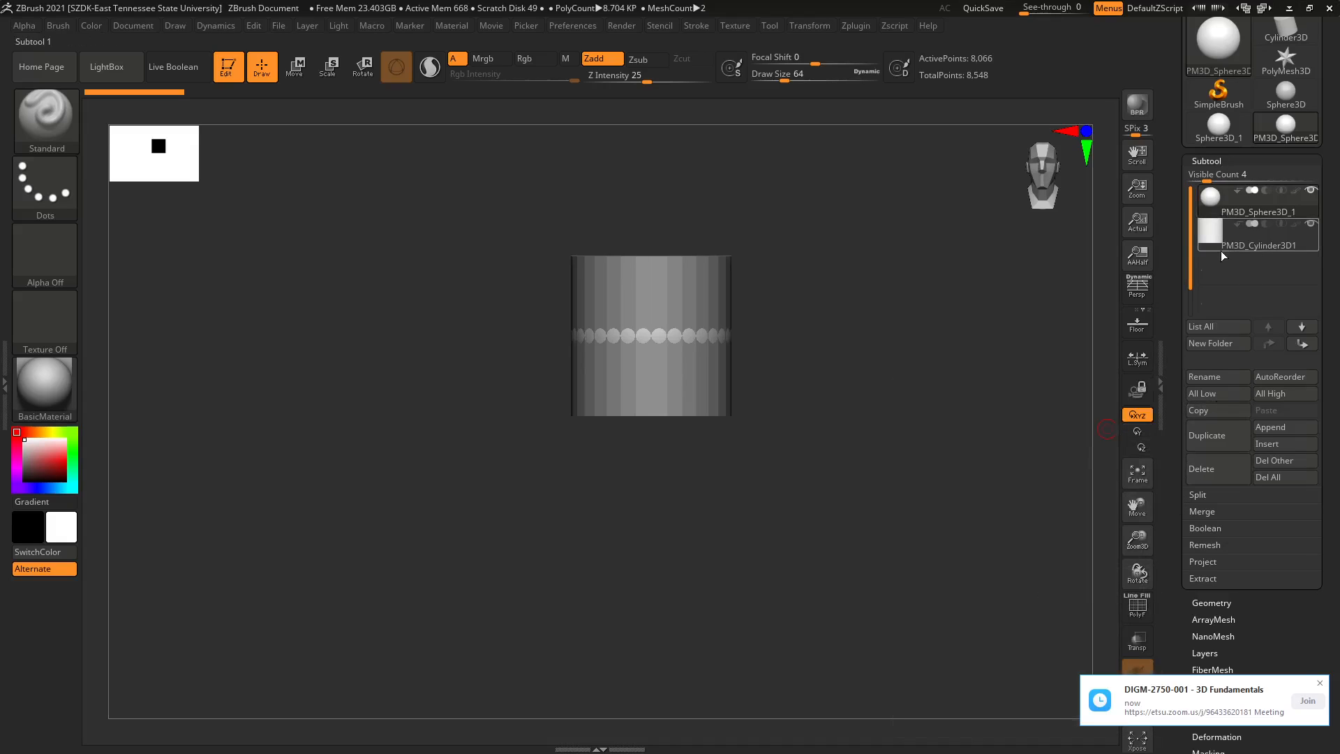
- Delete the sphere subtool and the cylinder subtool, accepting the non-undoable operation for each
mouse_move(1219, 250)
drag(1327, 37, 1328, 196)
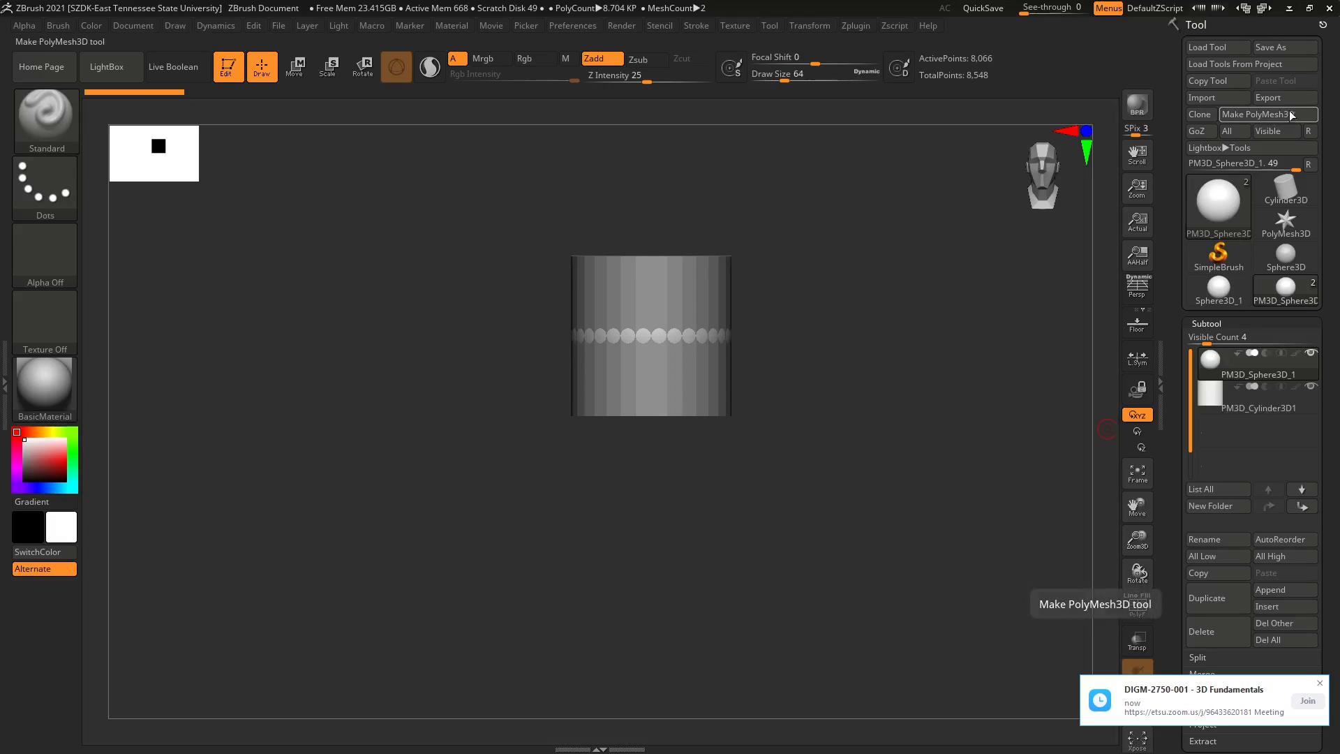
mouse_move(1249, 402)
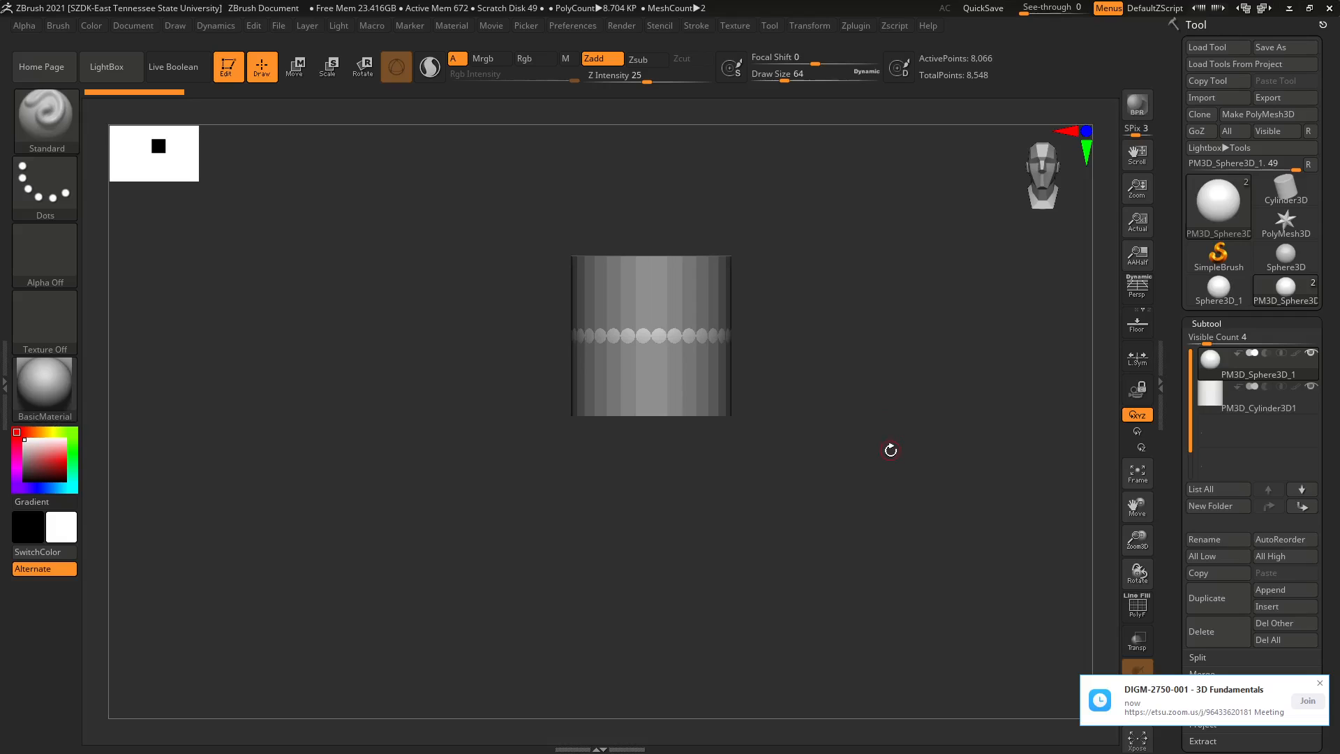
key(ctrl)
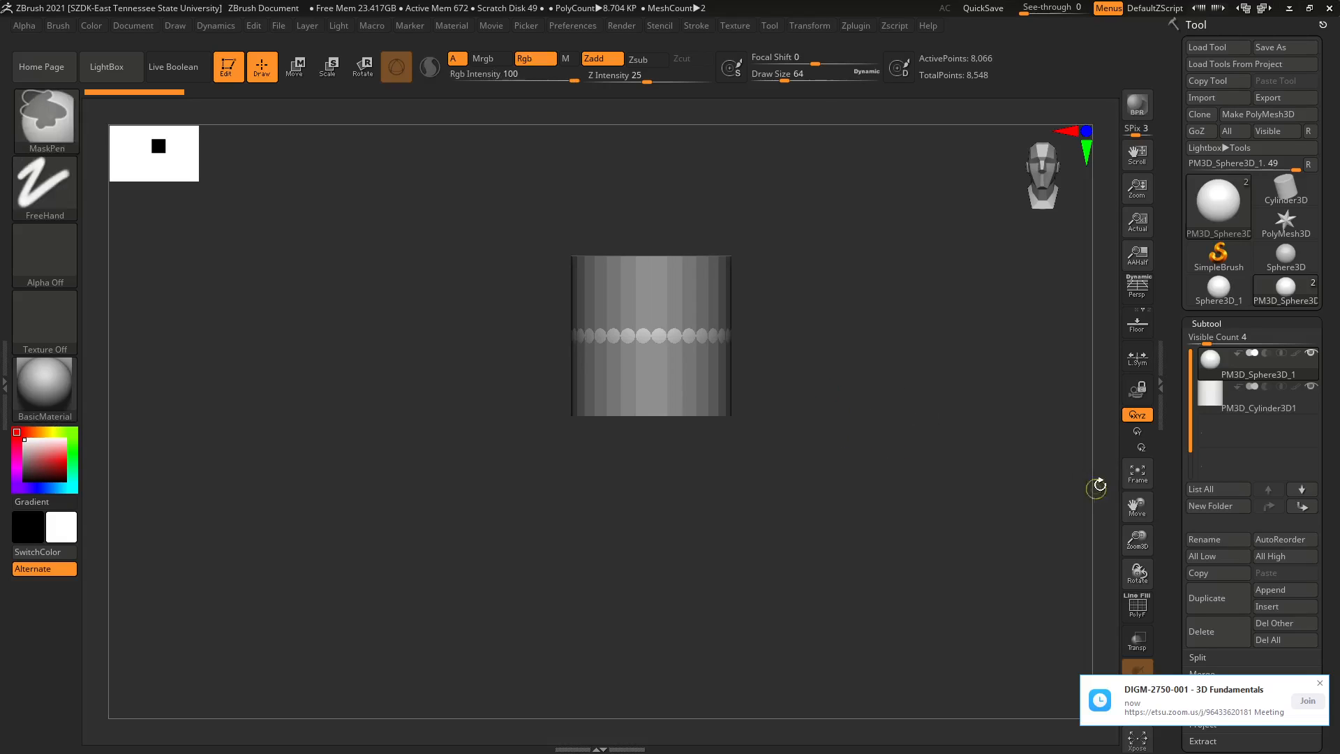
key(ctrl)
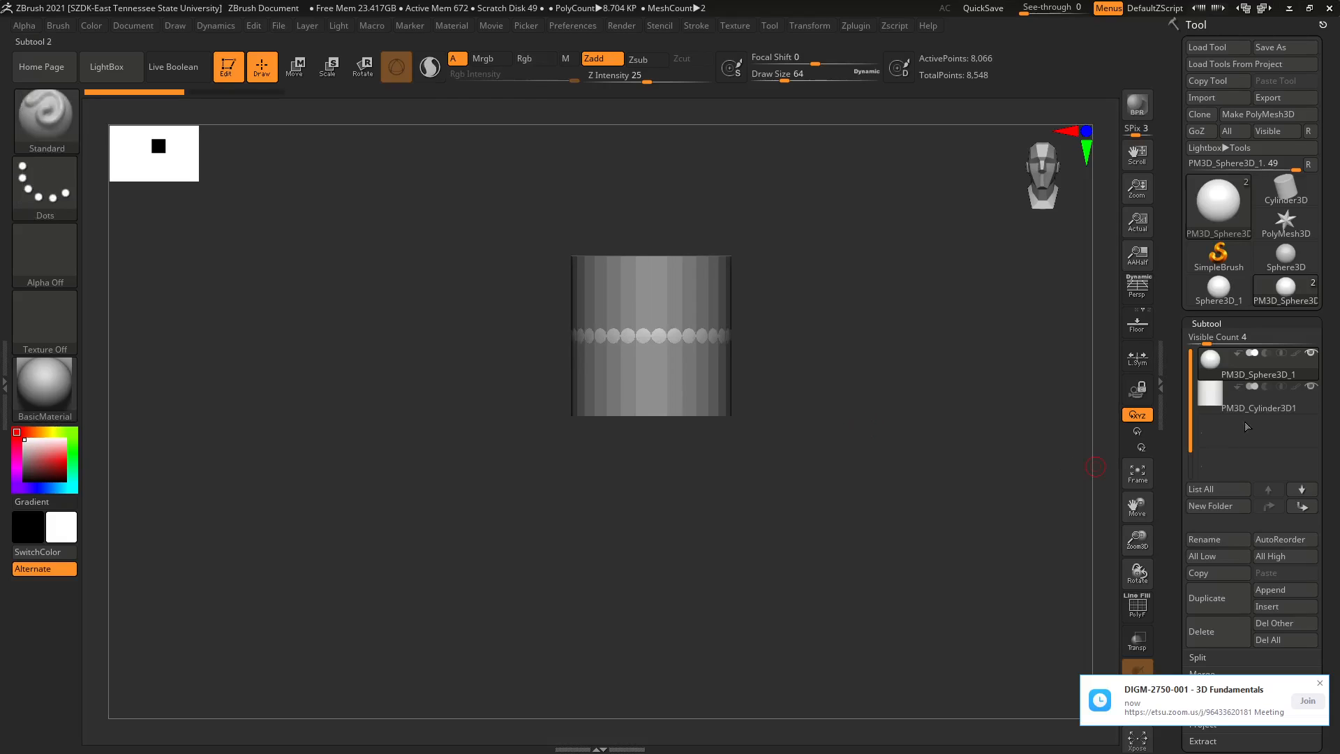
click(1215, 635)
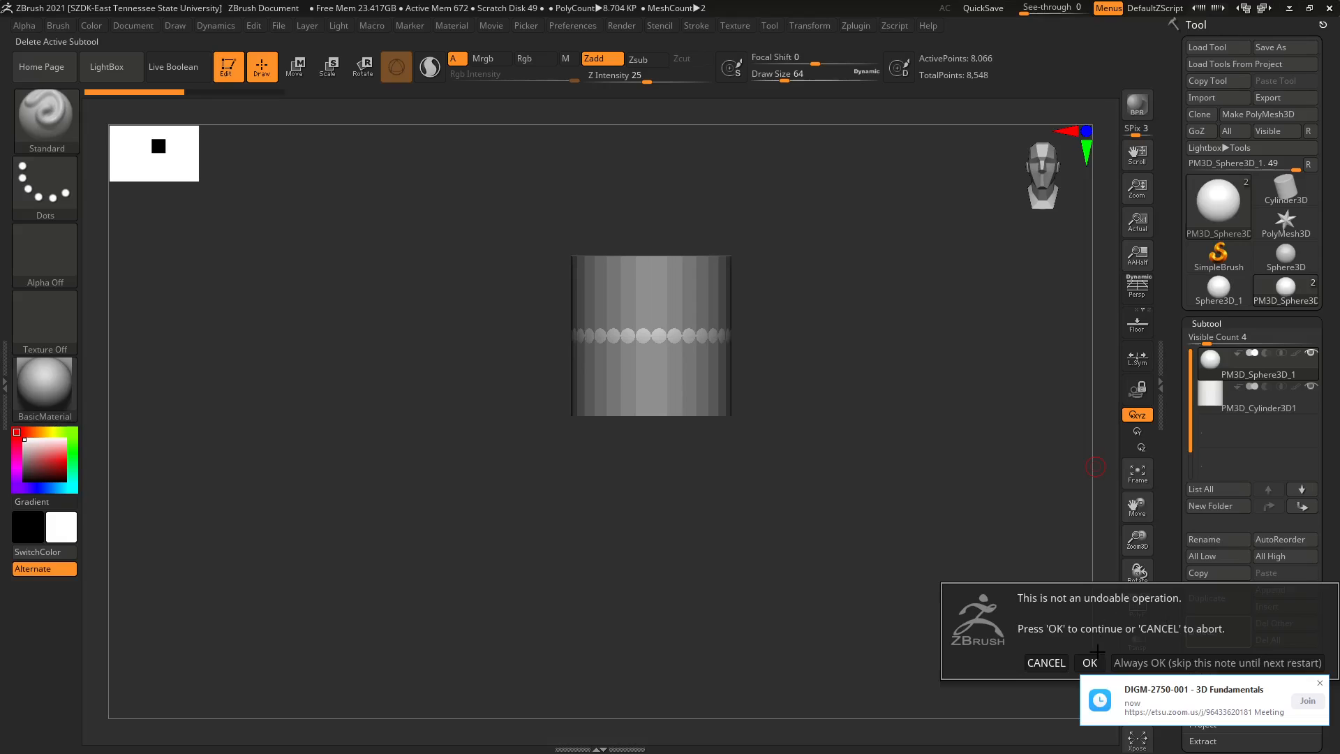
click(1093, 663)
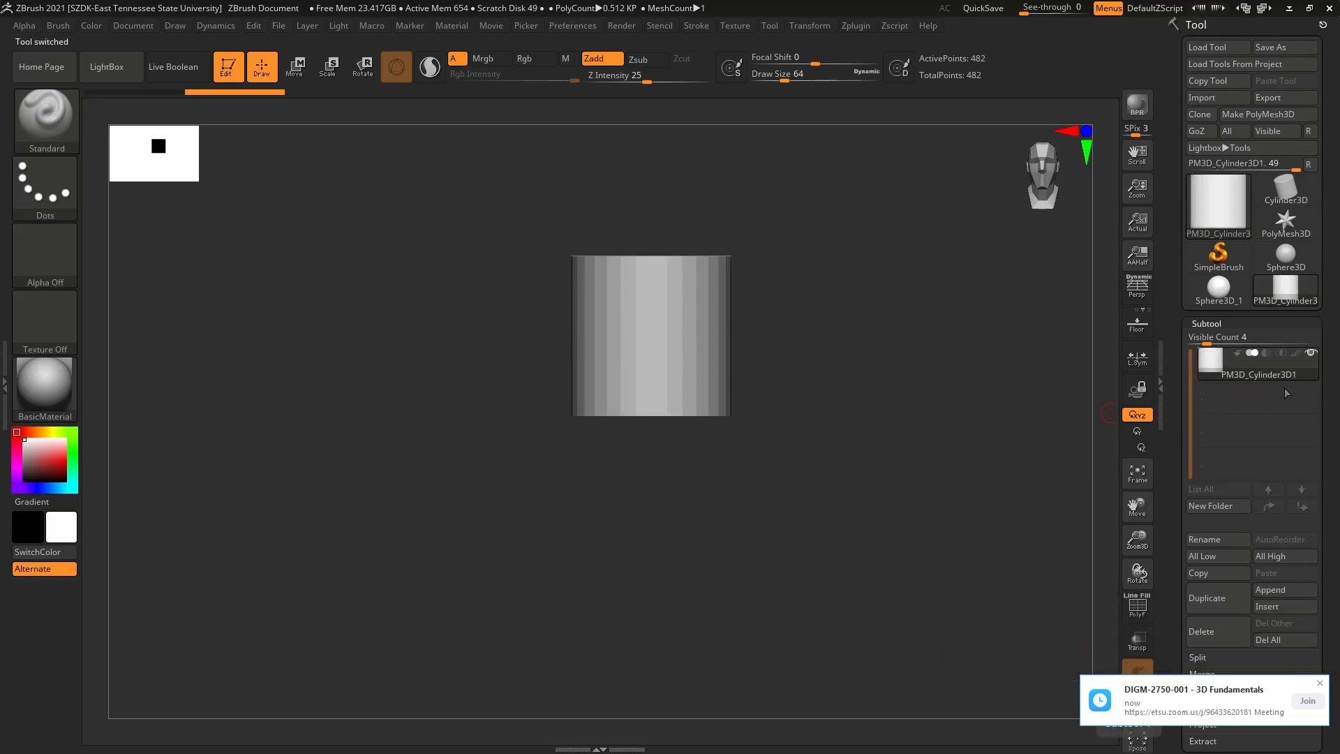
key(ctrl)
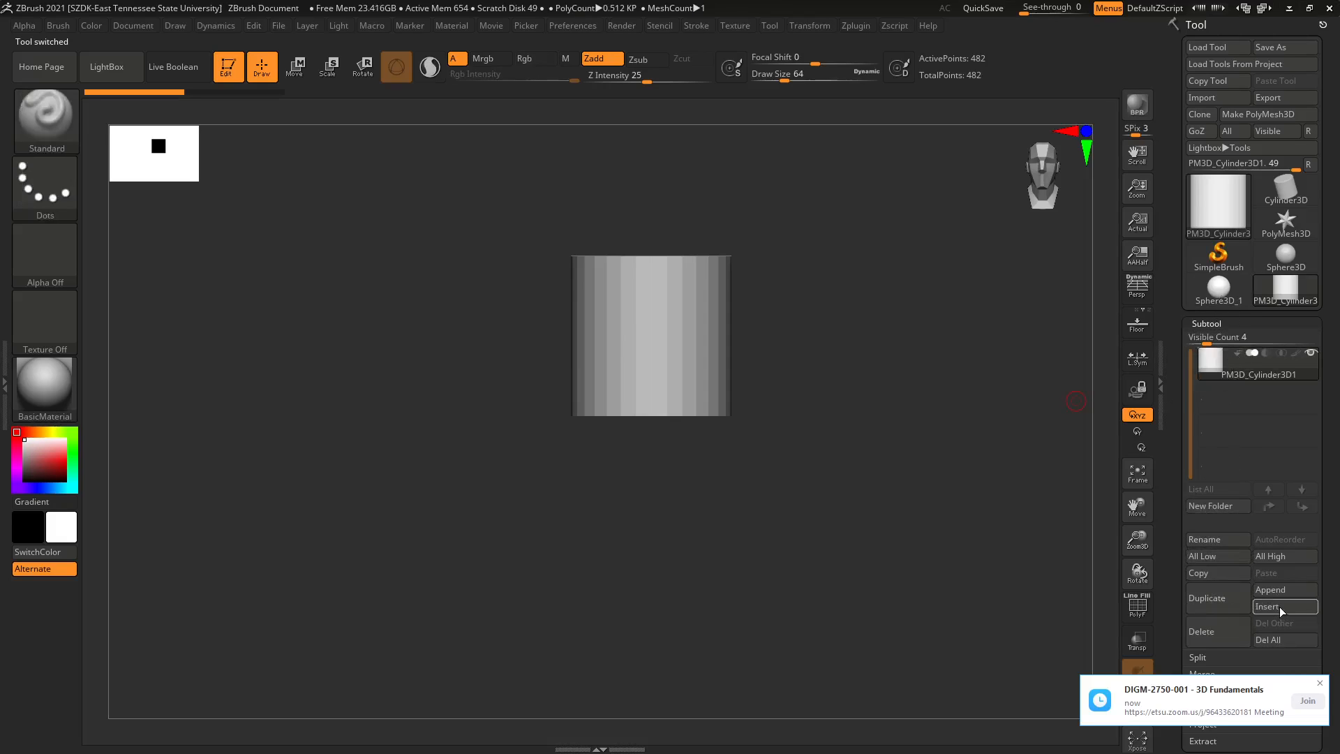
click(1201, 632)
click(1090, 661)
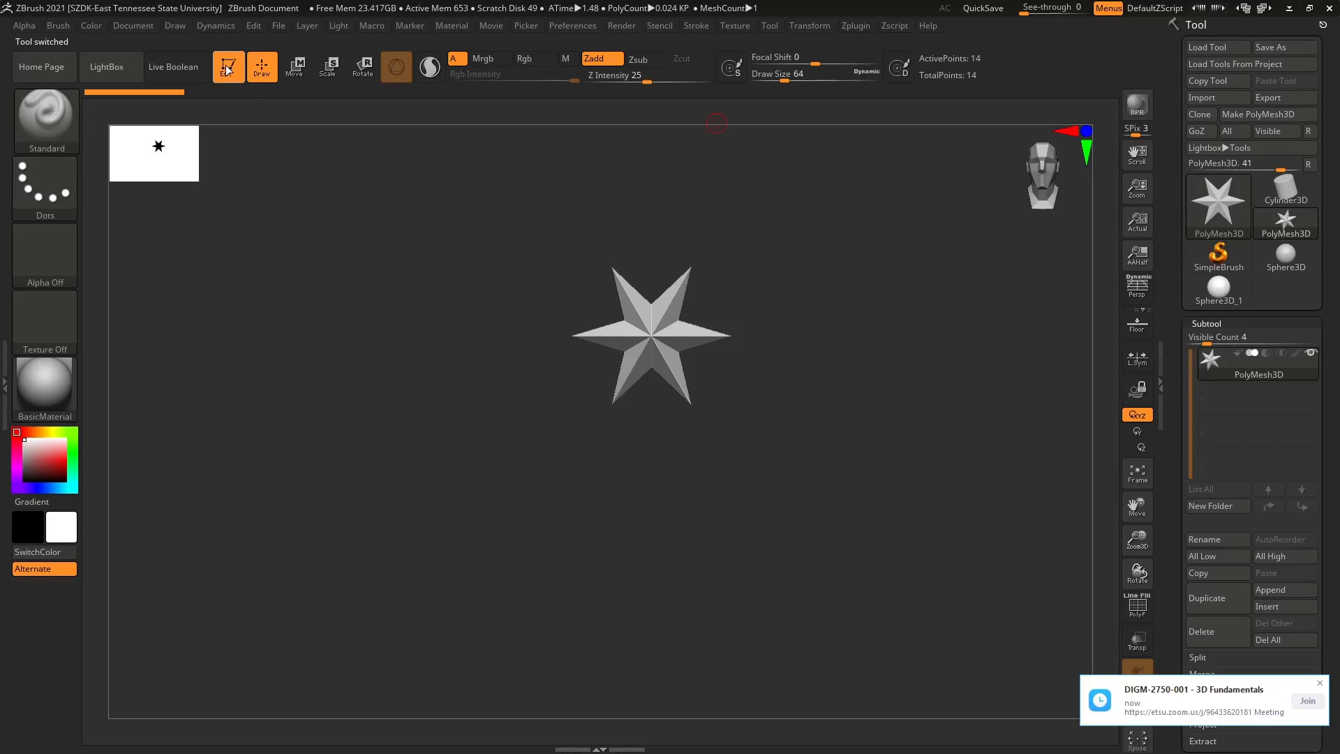
- Switch from Edit mode to 2.5D mode and choose Sphere3D as the active tool
click(225, 66)
click(111, 96)
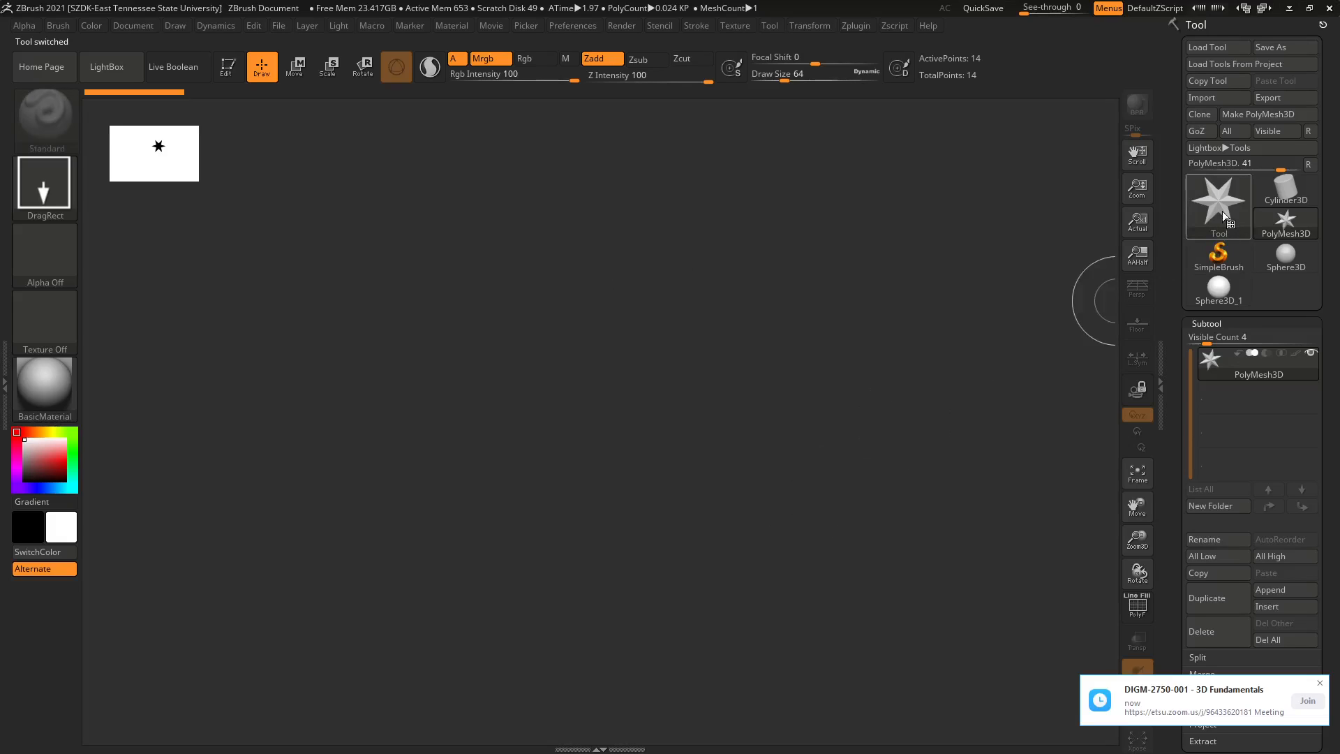
click(1221, 211)
click(1004, 209)
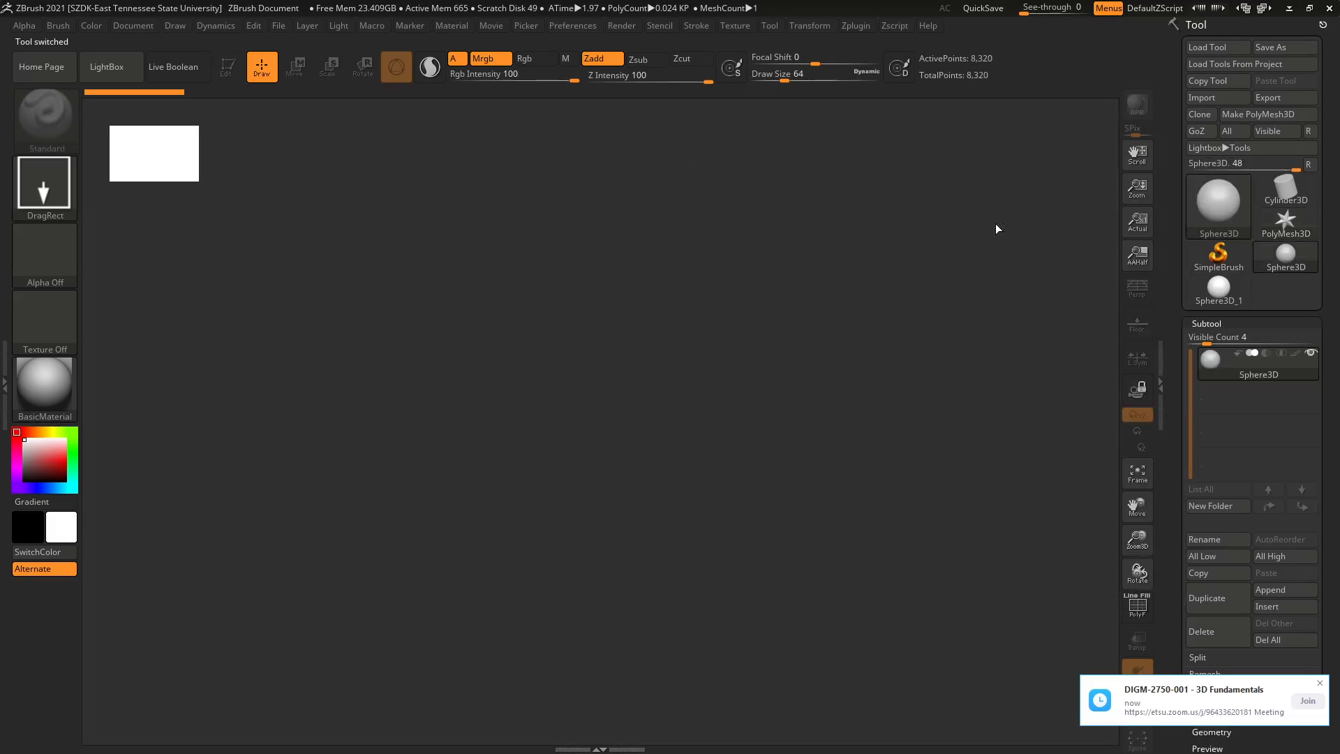
- Draw one large sphere, turn on Edit mode for it, and convert it to a PolyMesh3D
drag(562, 305, 571, 530)
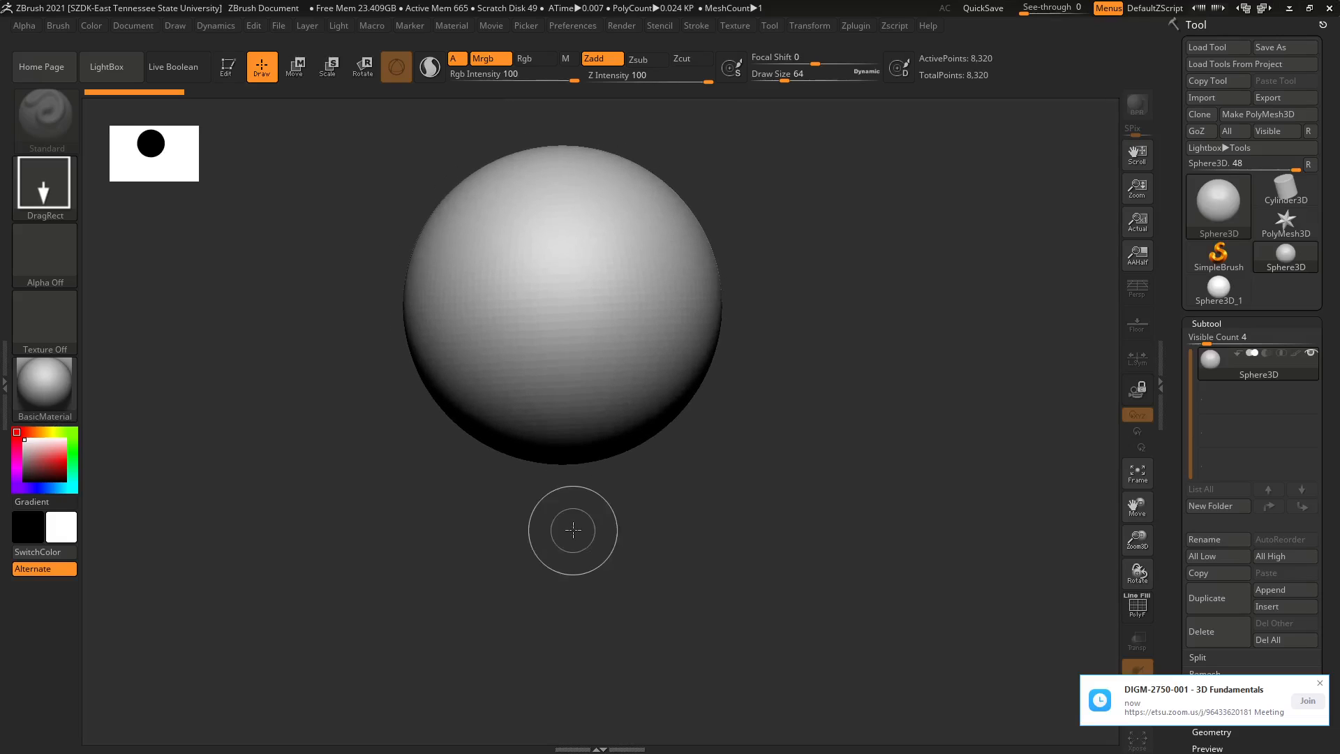
click(226, 67)
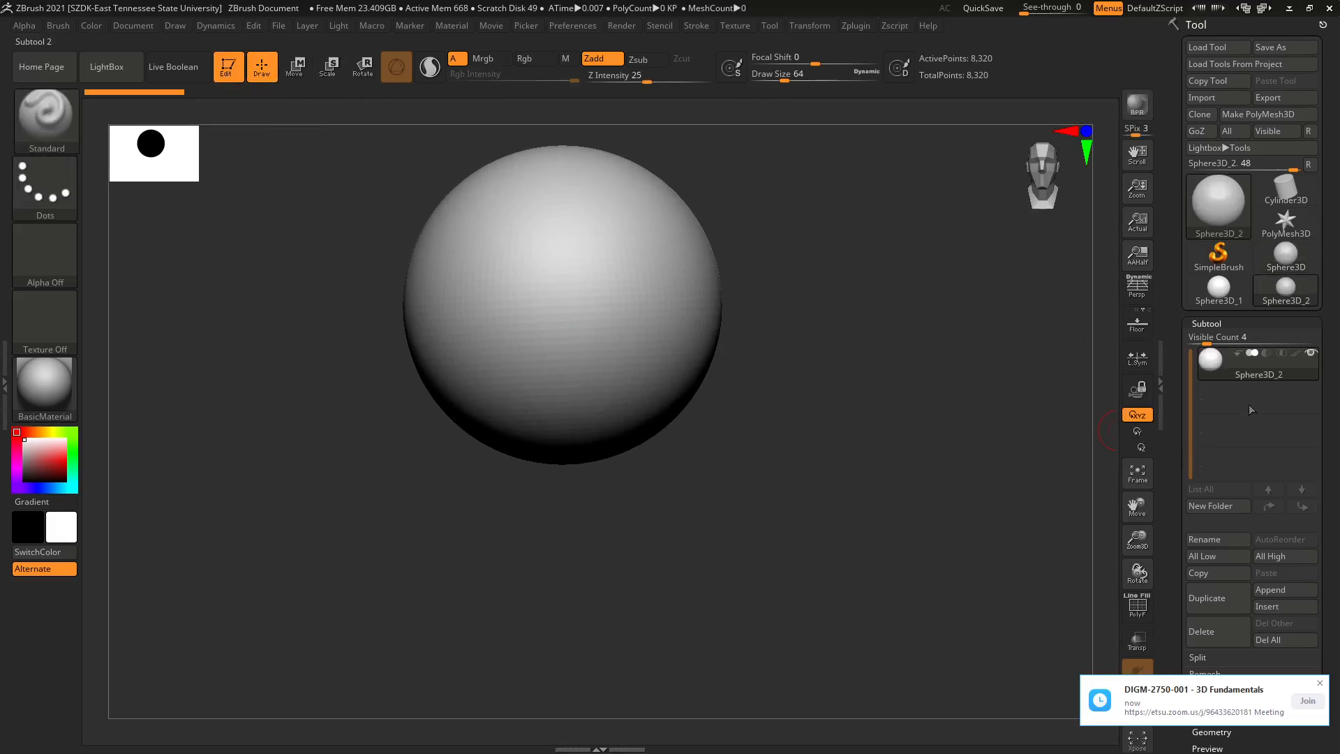
click(1272, 116)
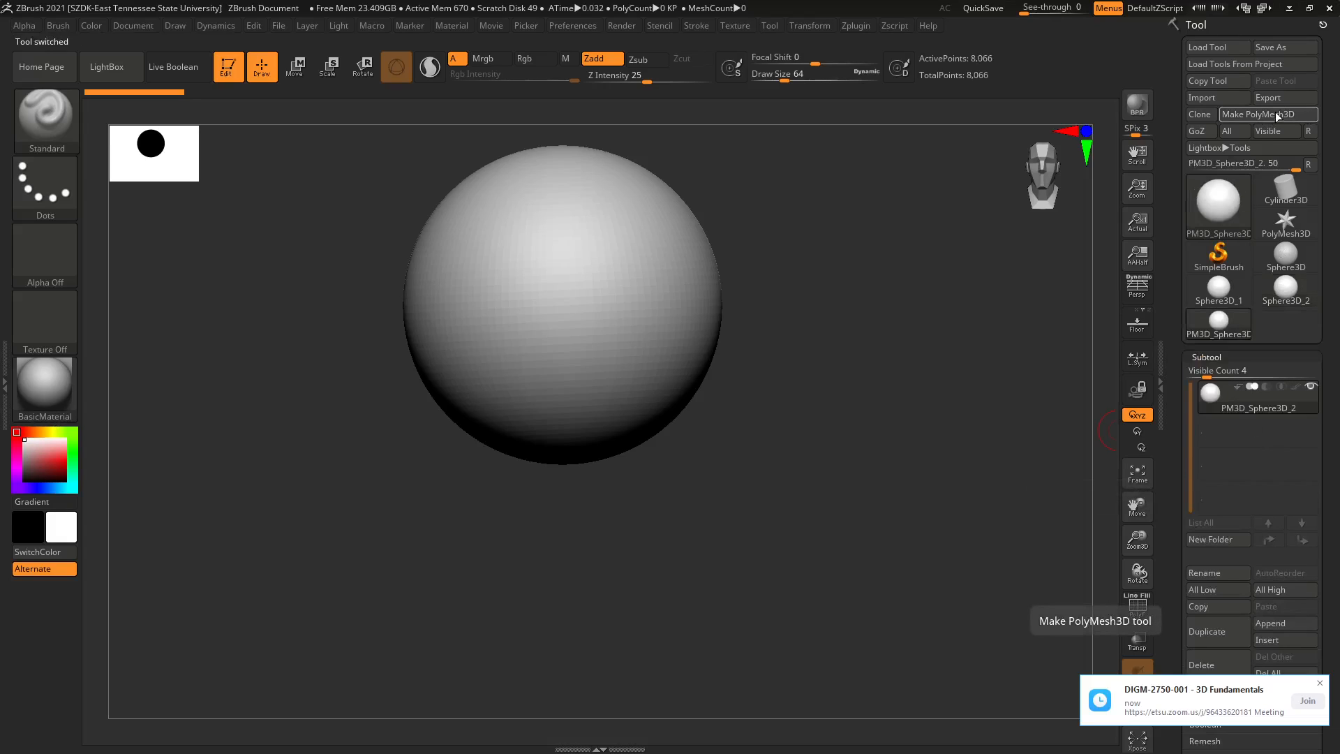
mouse_move(1217, 329)
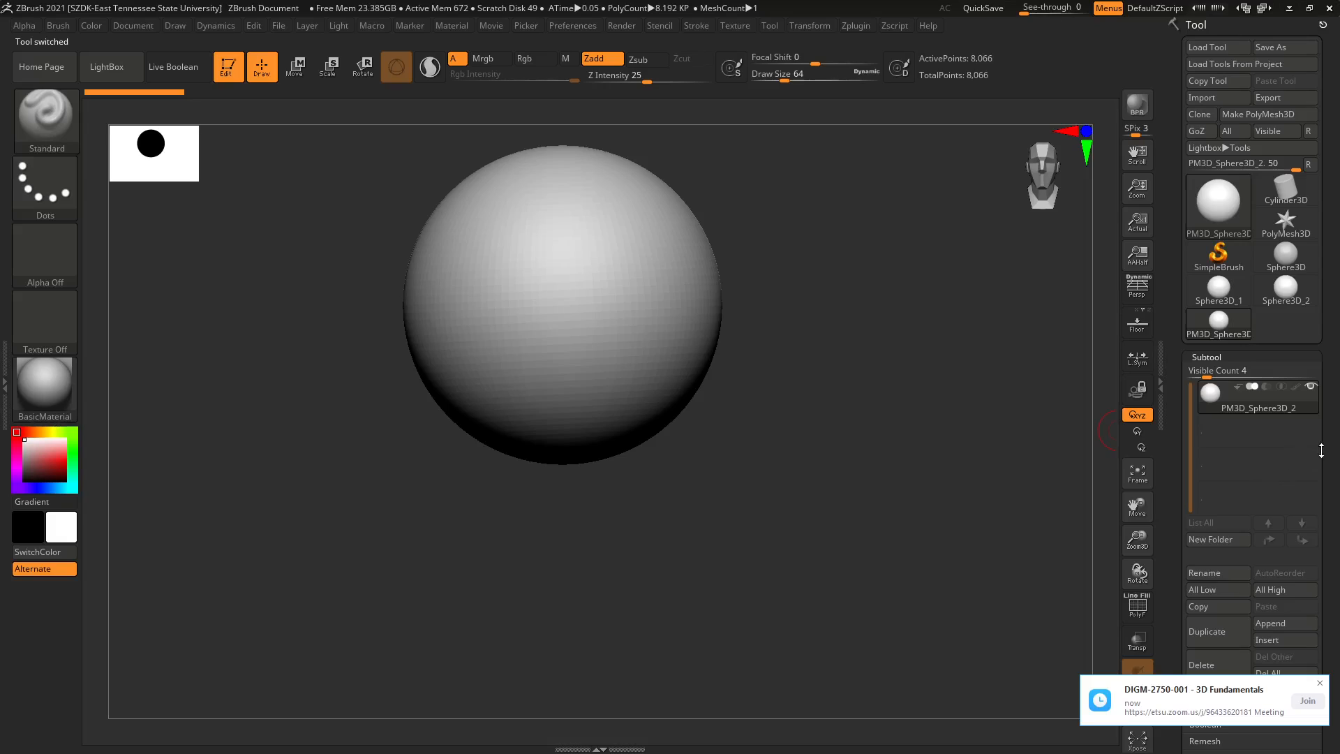
- Insert Sphere3D_1 as a second subtool below the converted sphere
drag(1321, 450, 1309, 341)
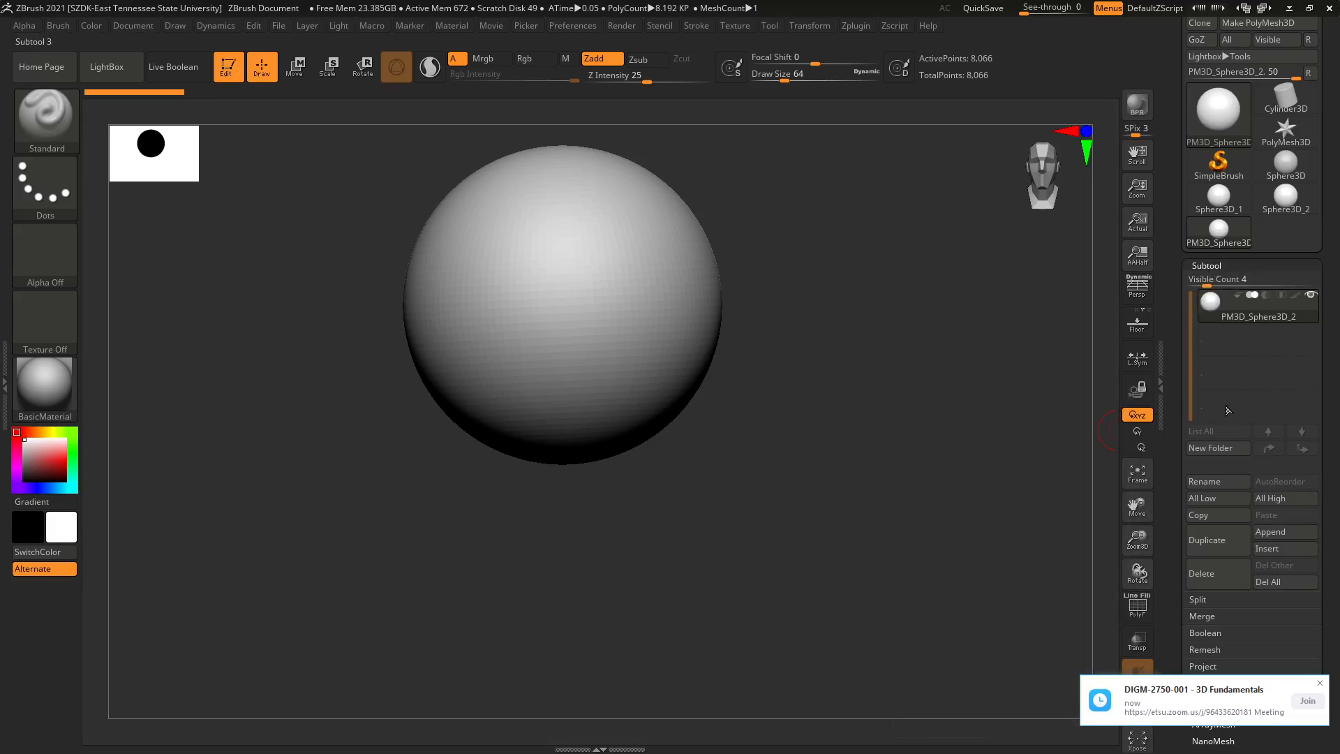
click(1280, 549)
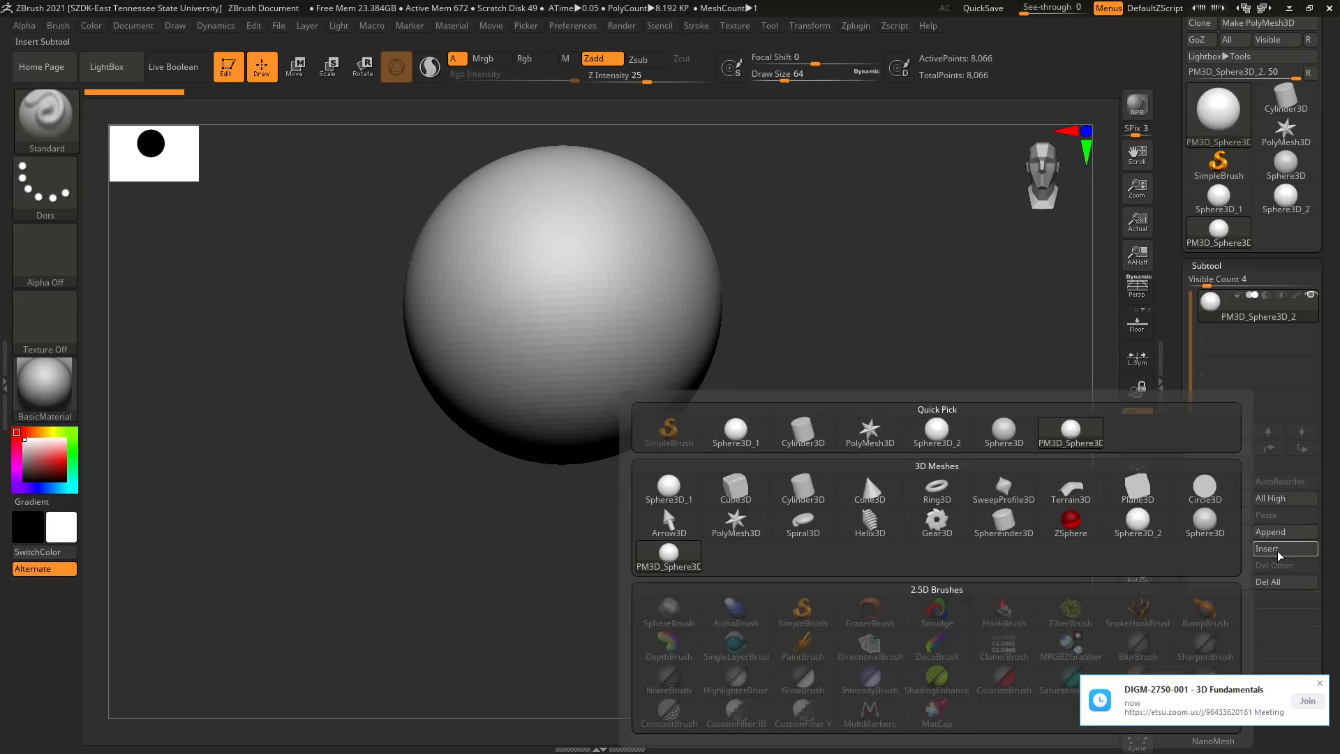
click(1266, 551)
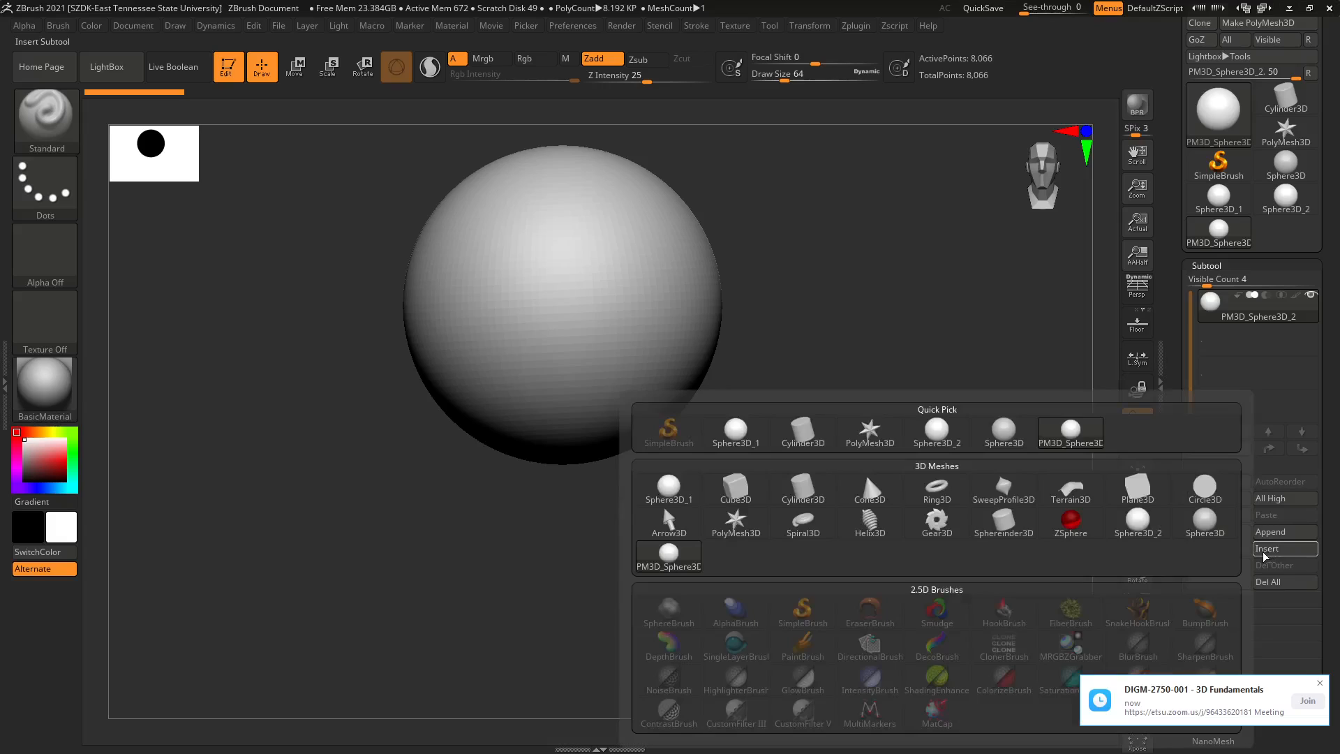
click(670, 496)
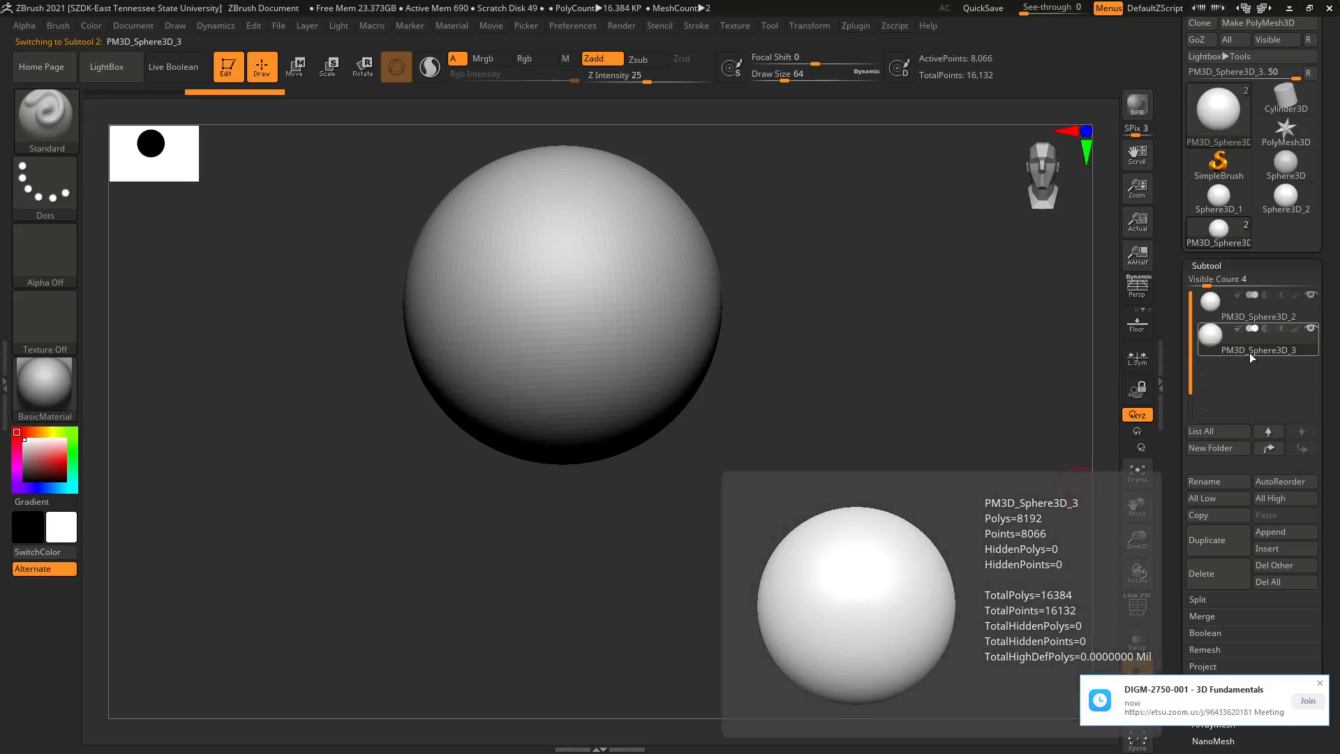
- Turn on transparency, scale the inserted sphere down uniformly, and move it sideways until it partly protrudes from the large sphere
key(shift)
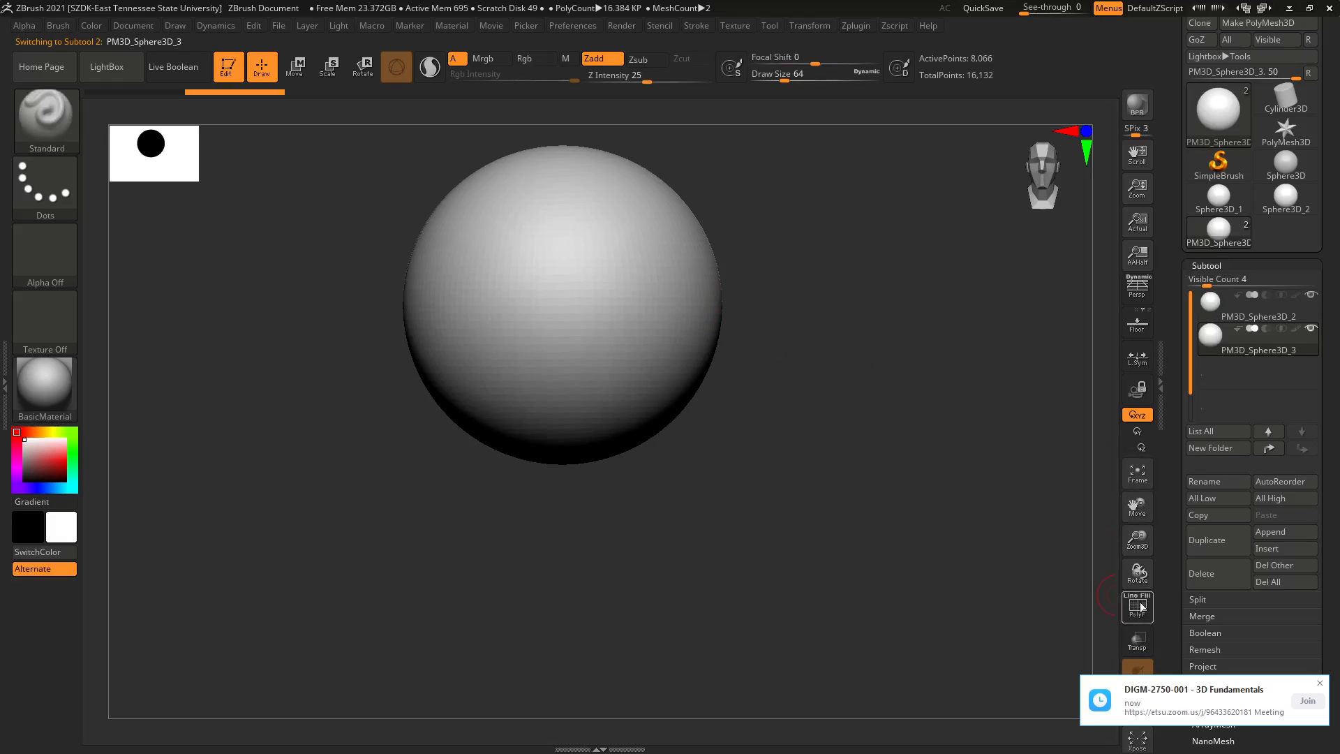
click(1137, 640)
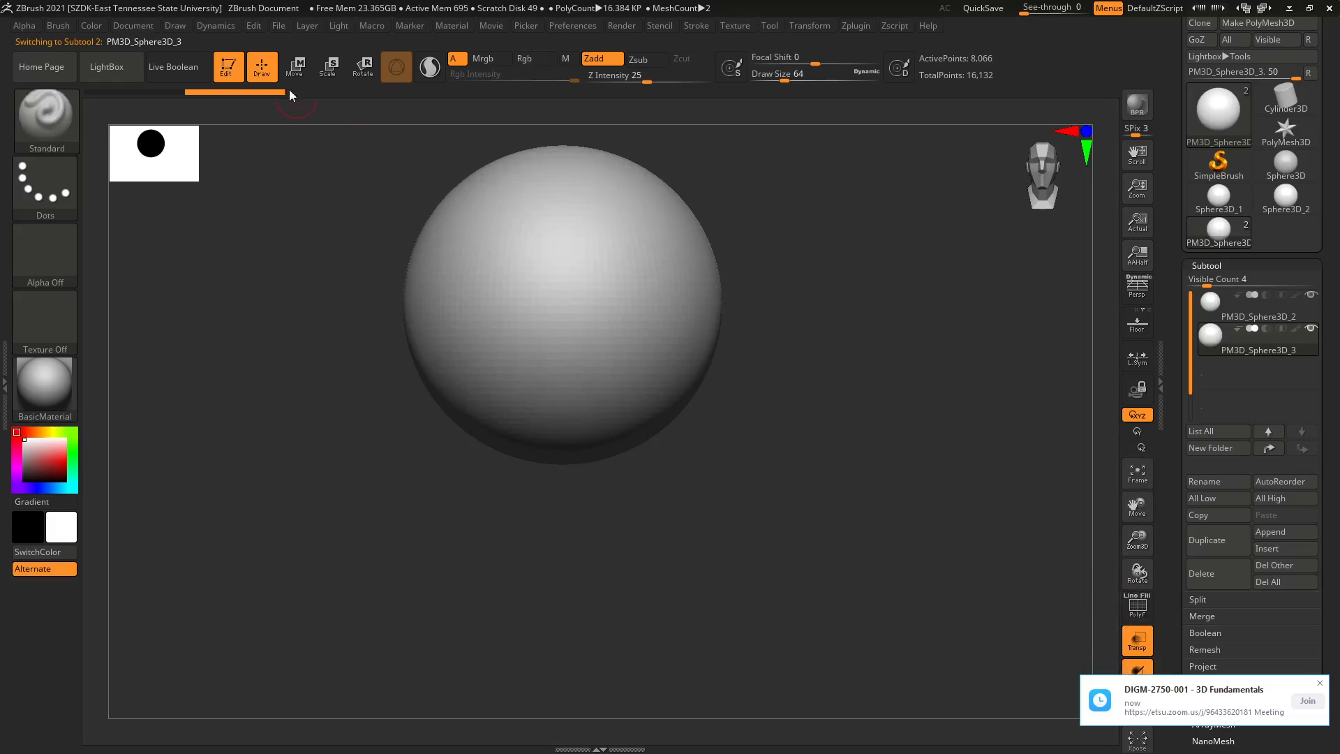
key(w)
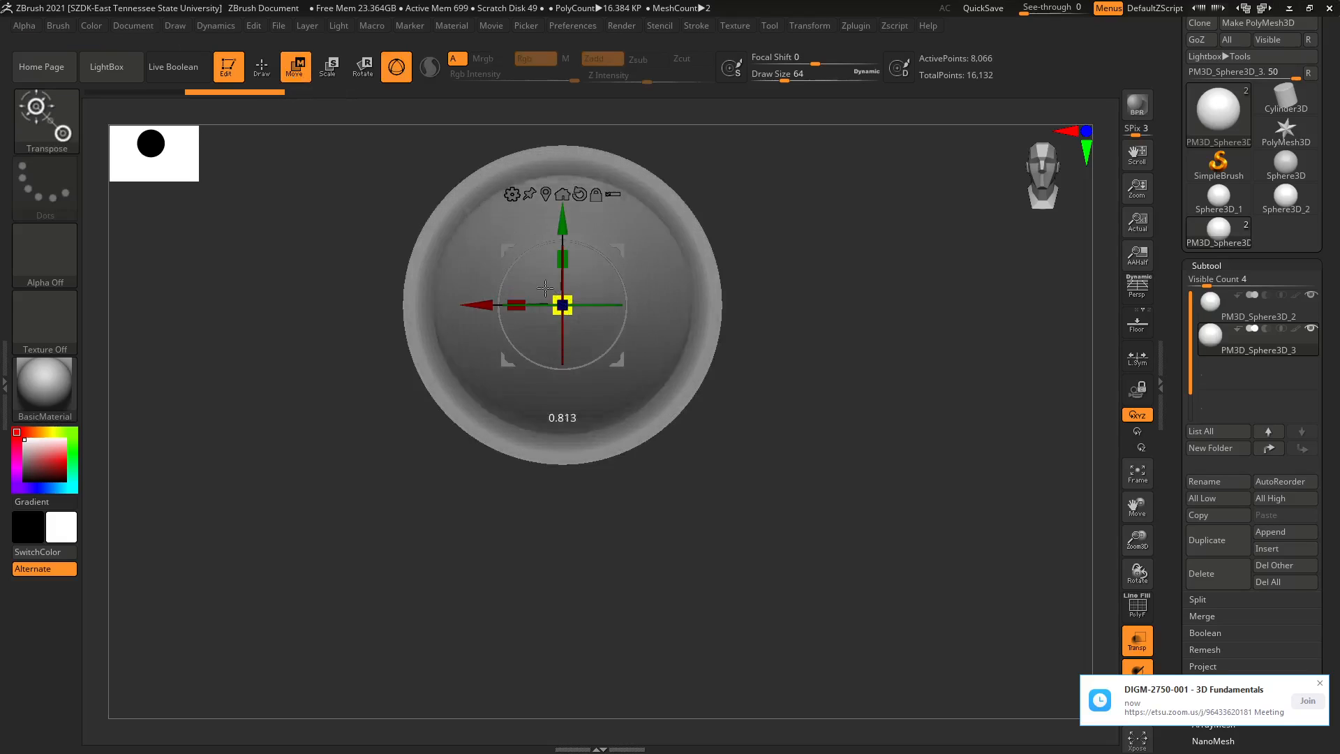
drag(545, 288, 526, 277)
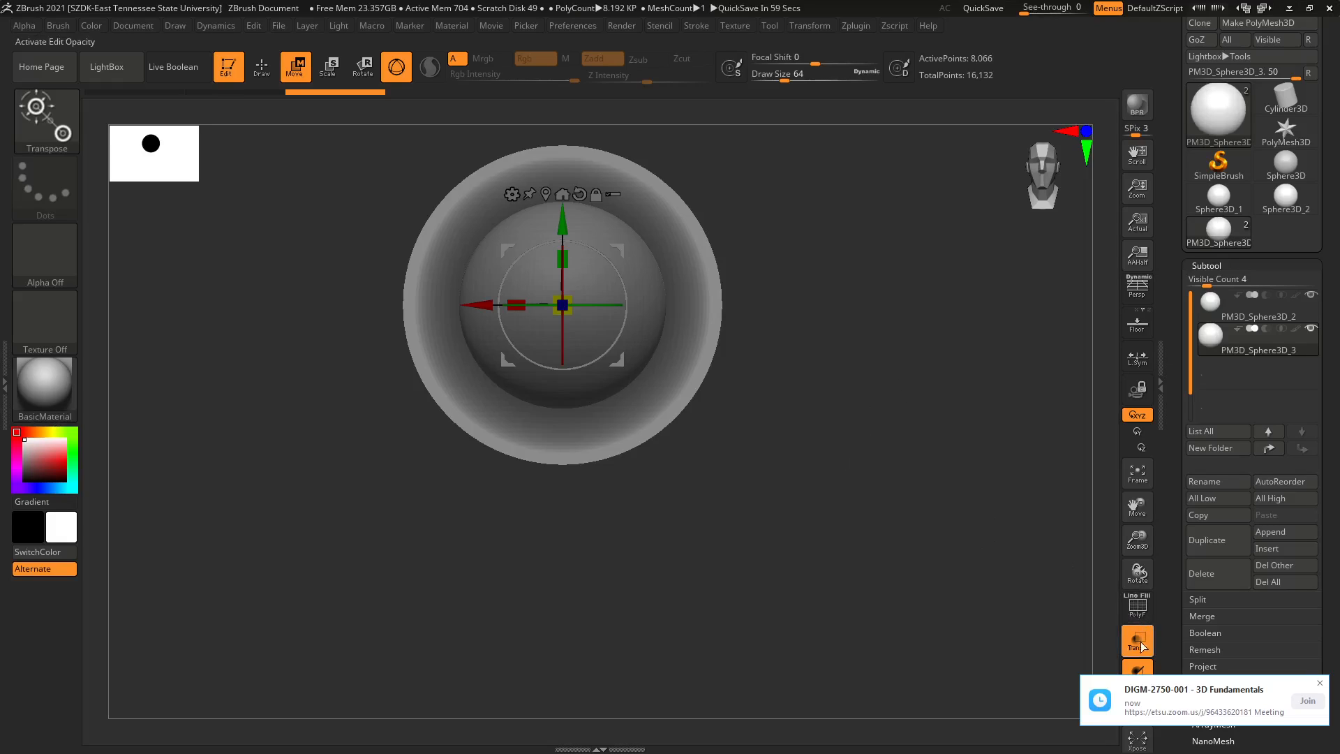
drag(478, 314, 628, 314)
drag(925, 459, 914, 592)
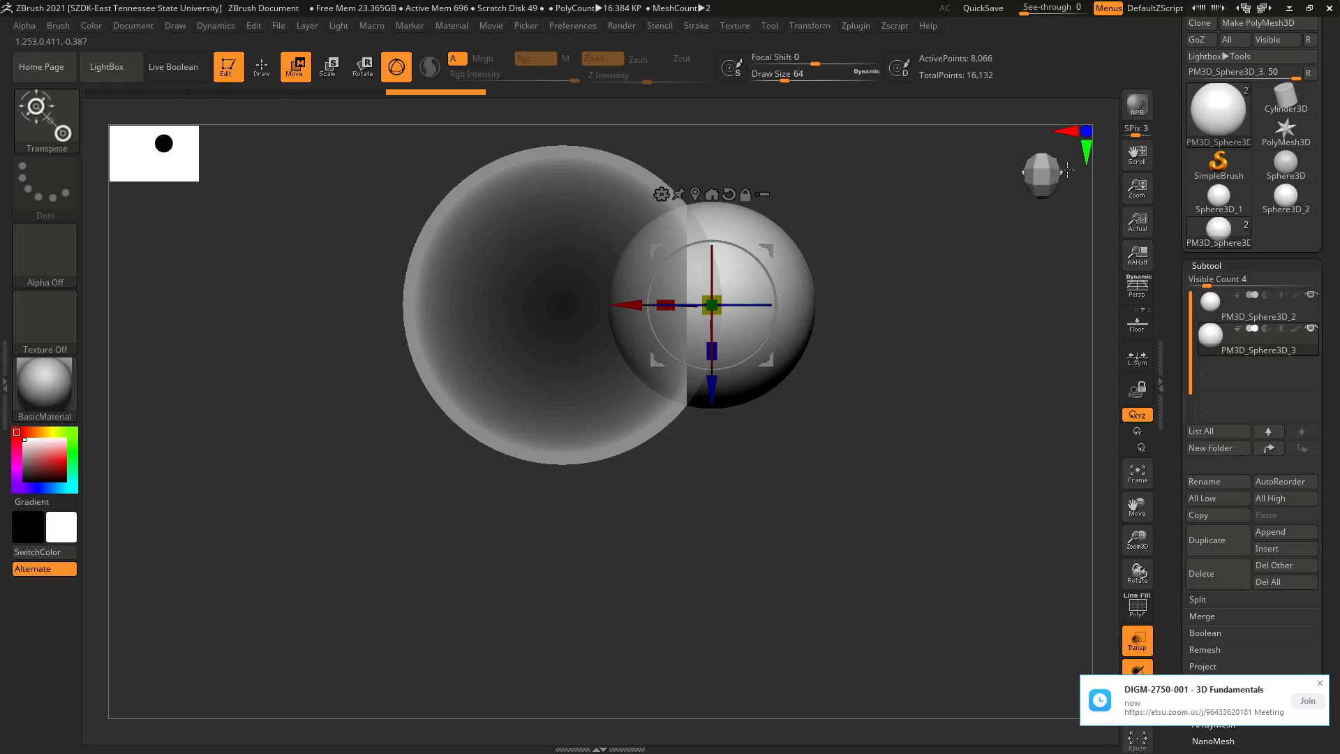
- Reposition the small sphere against the large sphere's side and scale it unevenly into an egg shape
drag(1050, 185, 1046, 179)
drag(762, 252, 757, 309)
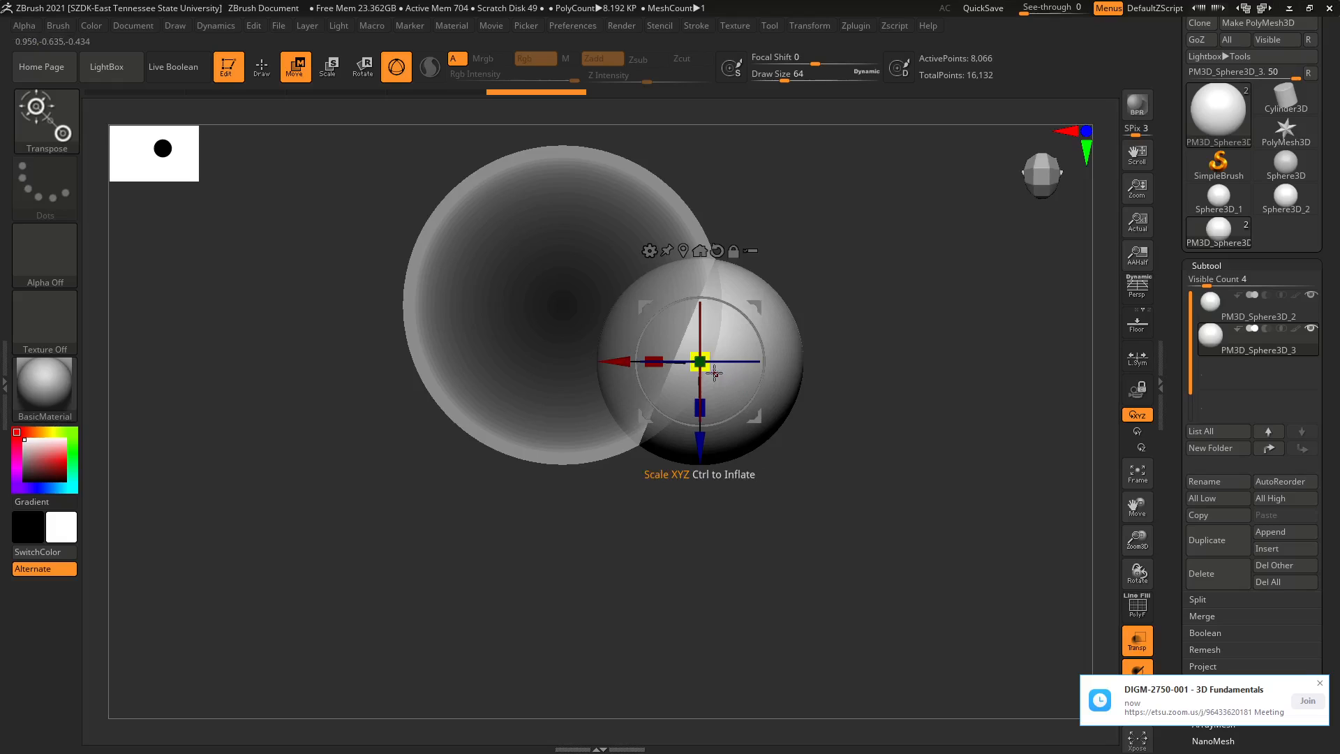
mouse_move(700, 361)
mouse_down()
mouse_move(672, 368)
mouse_move(697, 363)
mouse_up()
drag(750, 319, 759, 346)
drag(844, 410, 843, 258)
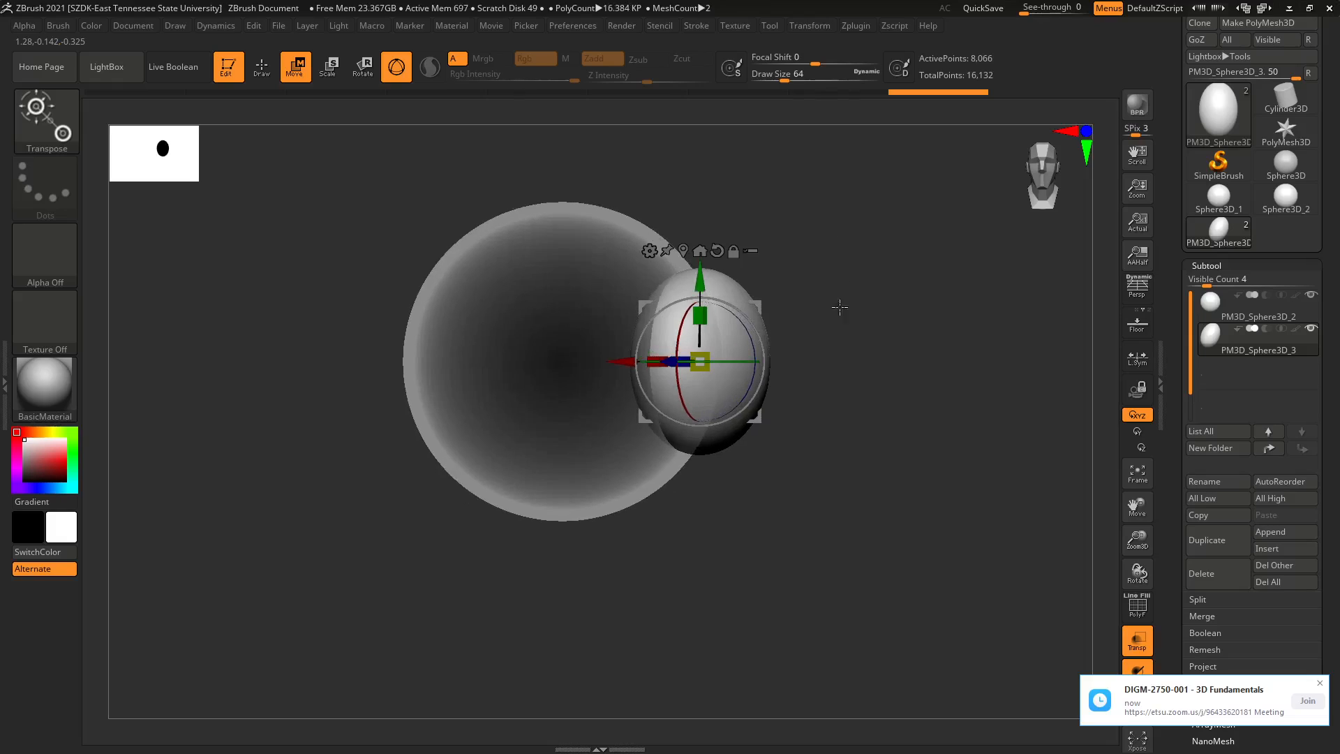
- Undo the most recent scale changes on the small egg-shaped subtool
key(ctrl+z)
key(ctrl+z)
key(ctrl+z)
key(ctrl+z)
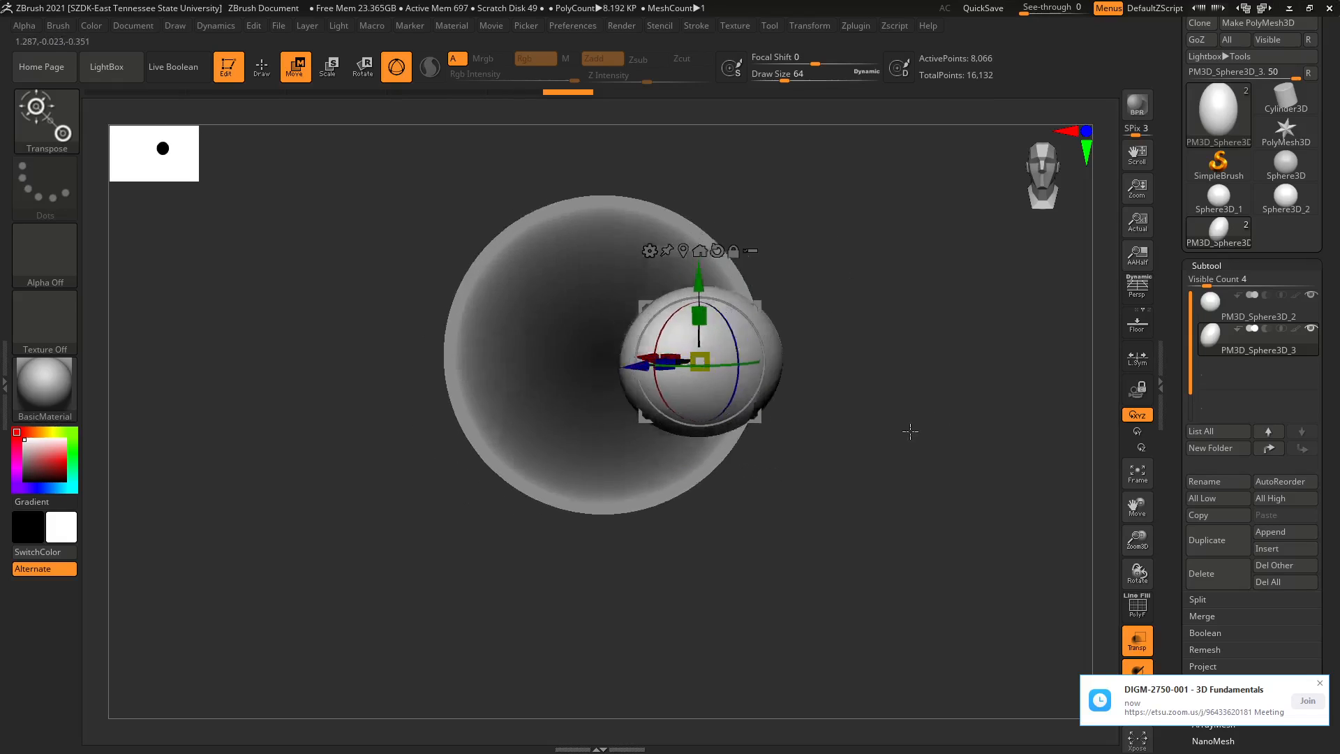
shift+drag(910, 431, 911, 428)
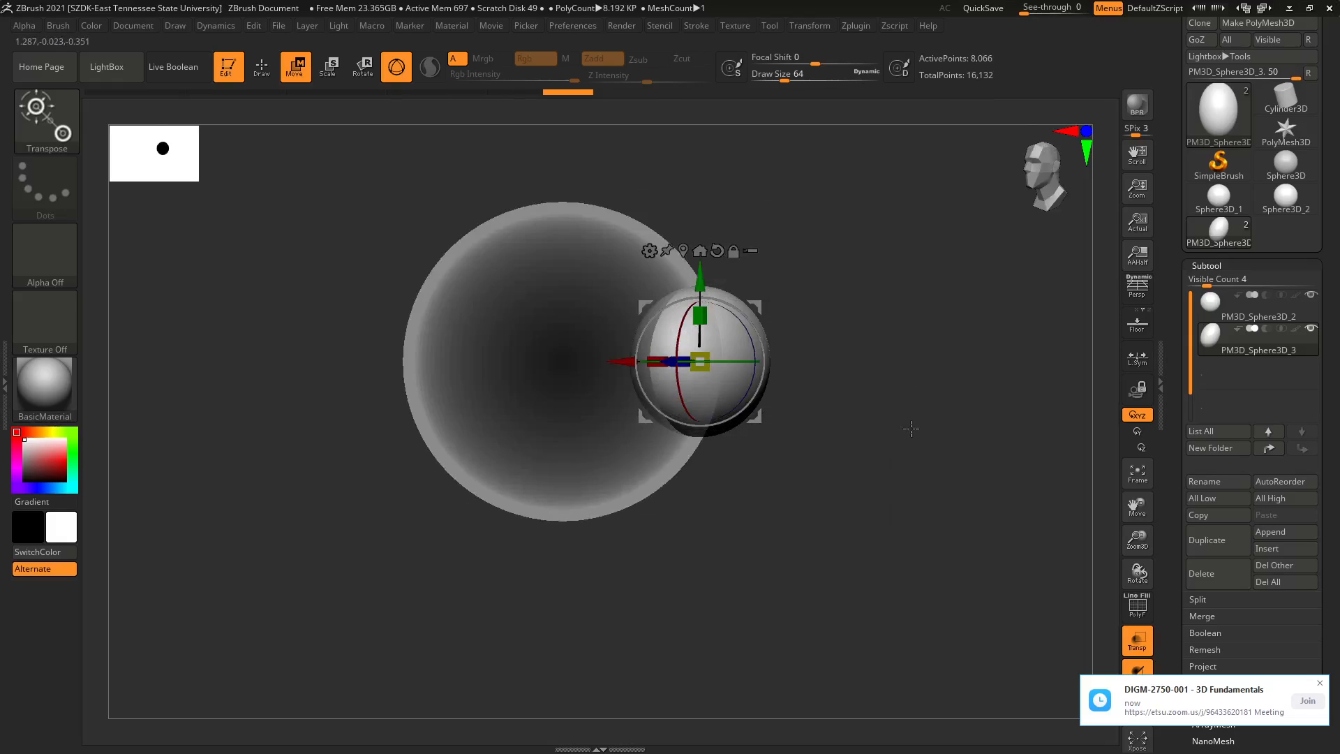
- Turn off transparency, dismiss the meeting notification, and tilt the small ellipsoid slightly in the side view
click(1136, 643)
click(1321, 684)
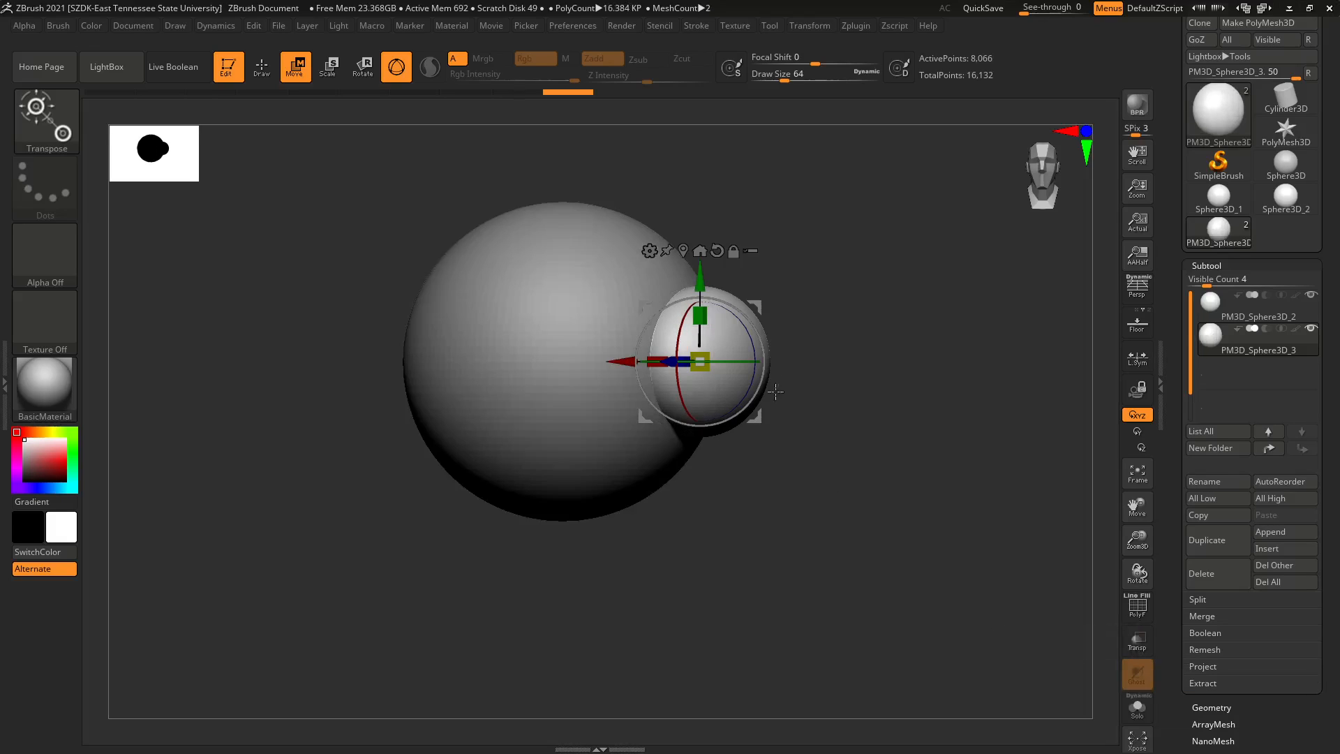
drag(969, 381, 908, 388)
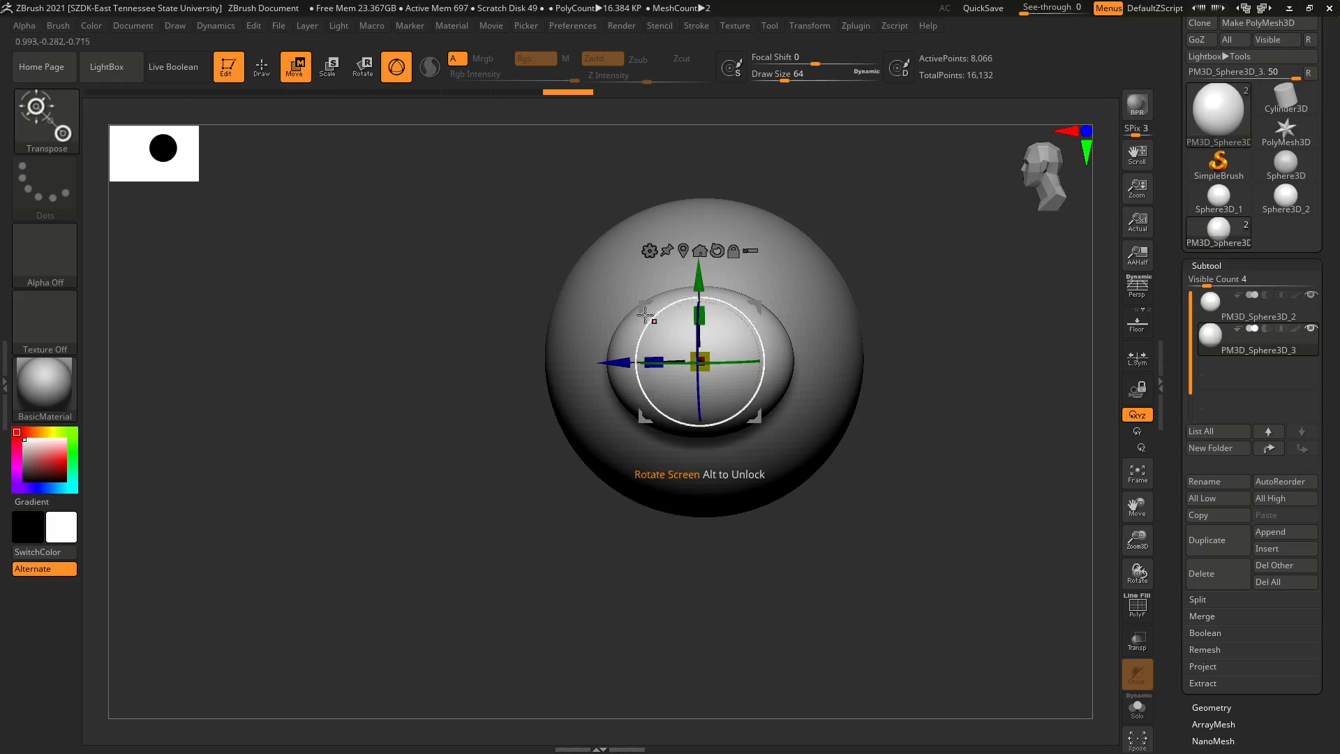
drag(654, 314, 630, 349)
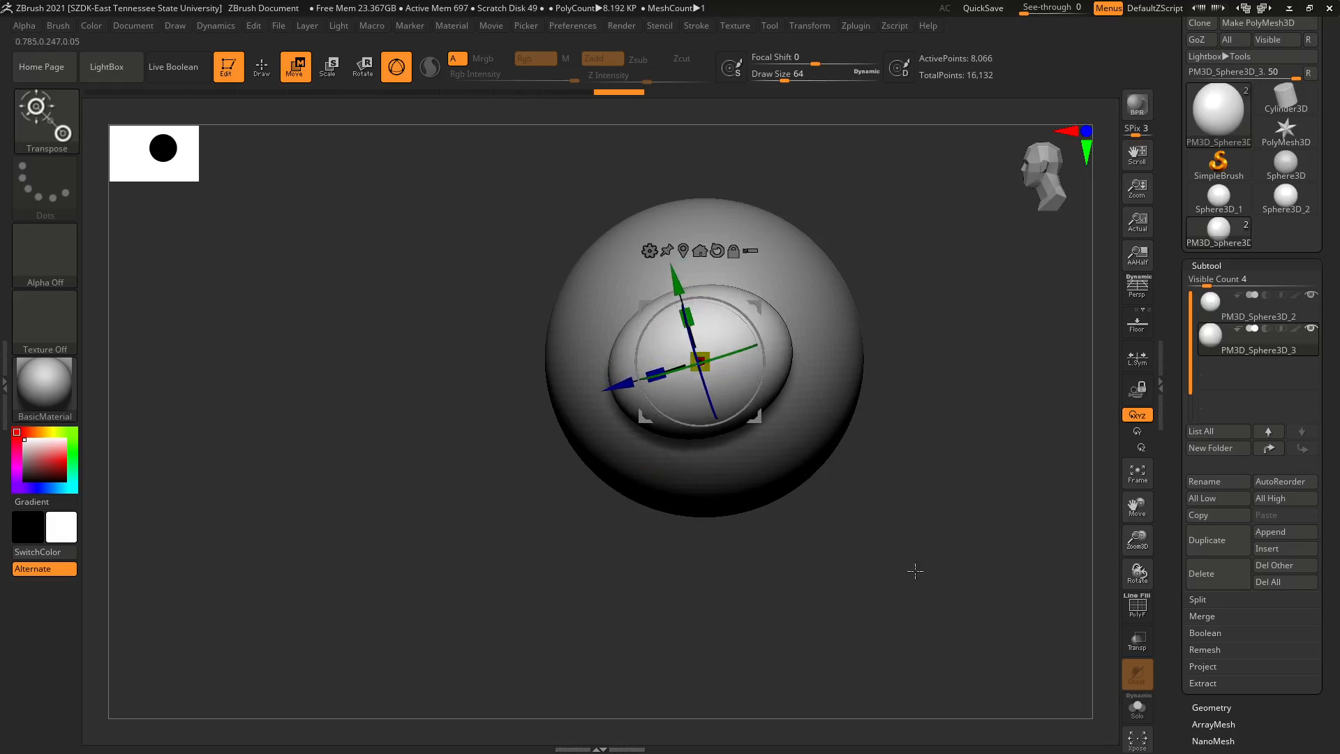
- Return to Draw mode and turn on the polyframe display for the ellipsoid
click(262, 66)
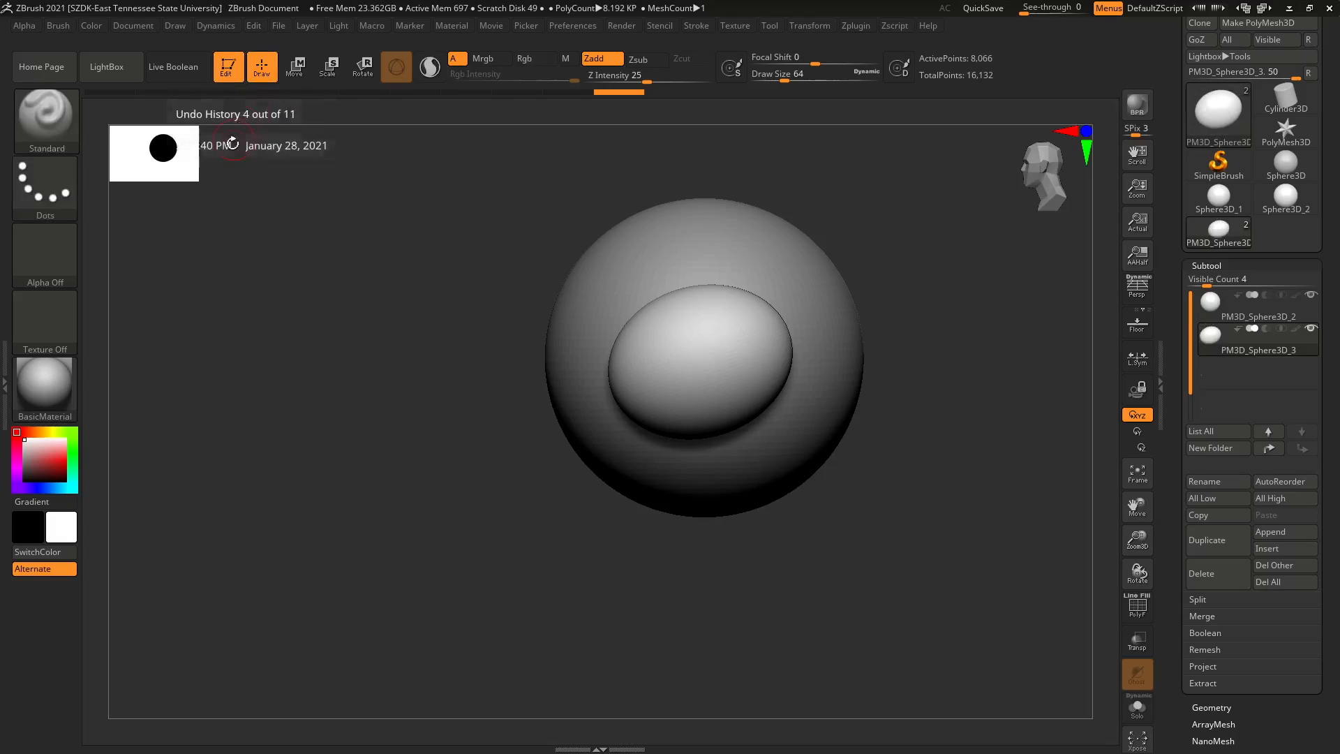
key(ctrl+shift)
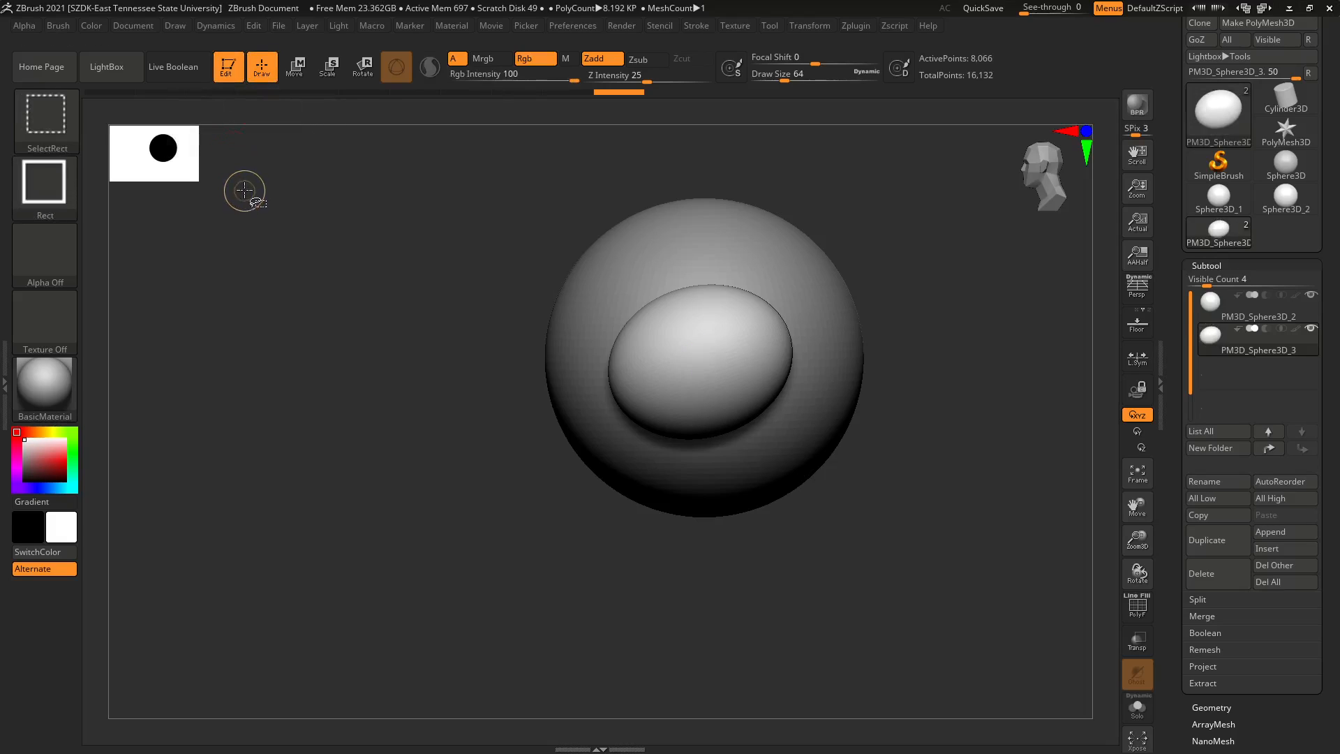
mouse_move(38, 126)
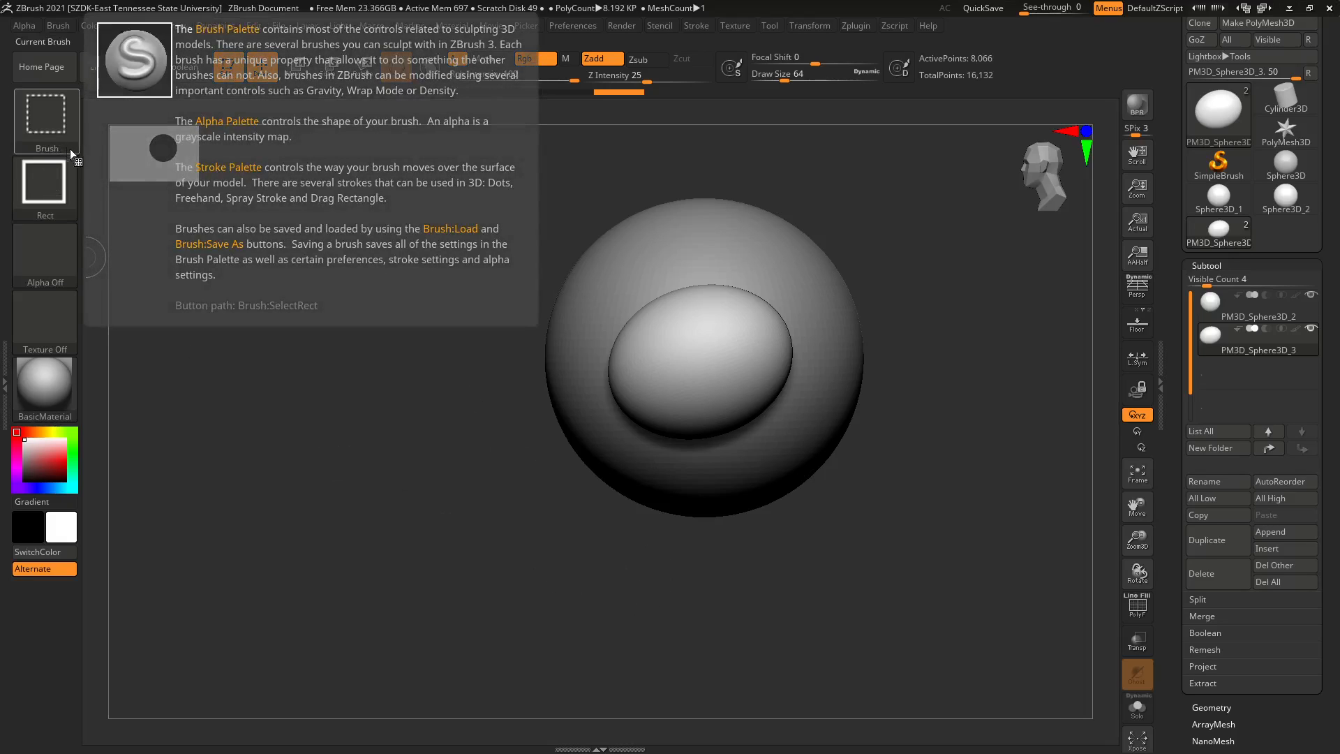
key(shift+f)
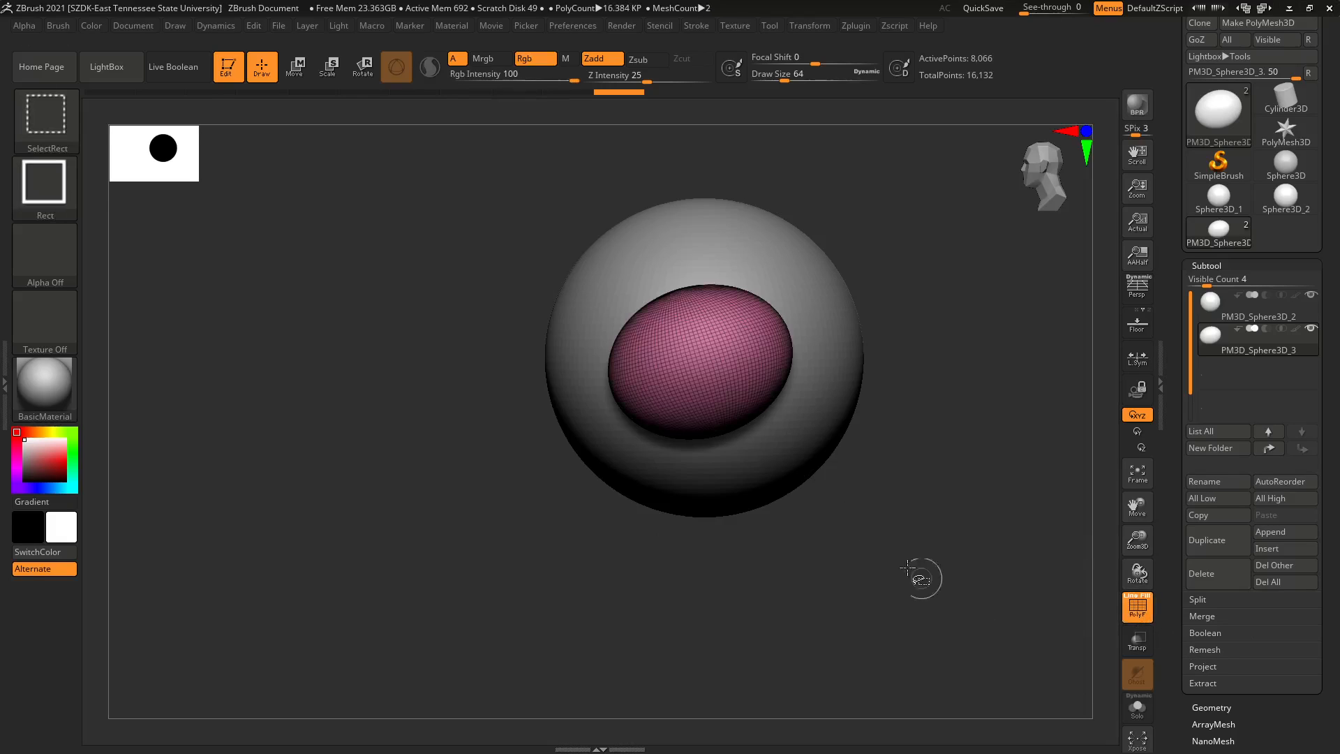
- Isolate the left part of the ellipsoid with SelectRect and restore the visibility of the whole mesh
ctrl+shift+drag(583, 257, 671, 486)
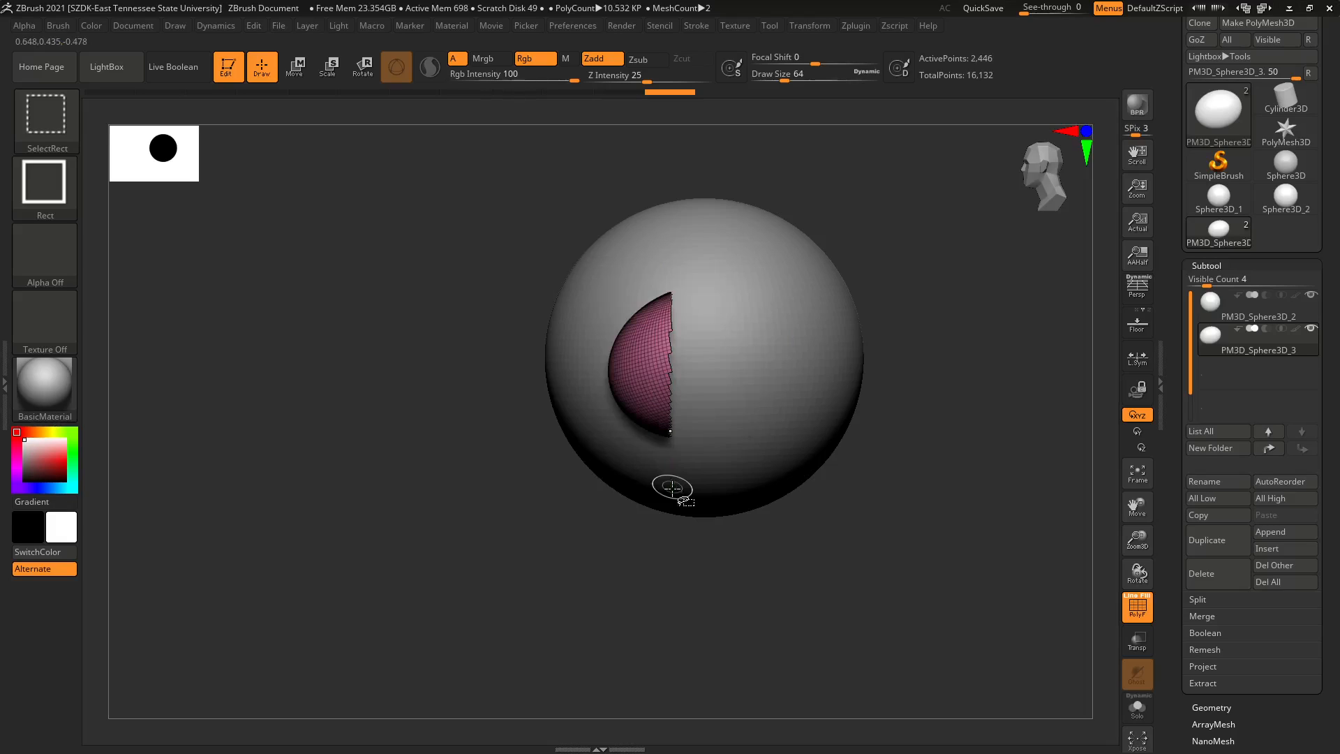
ctrl+shift+click(424, 215)
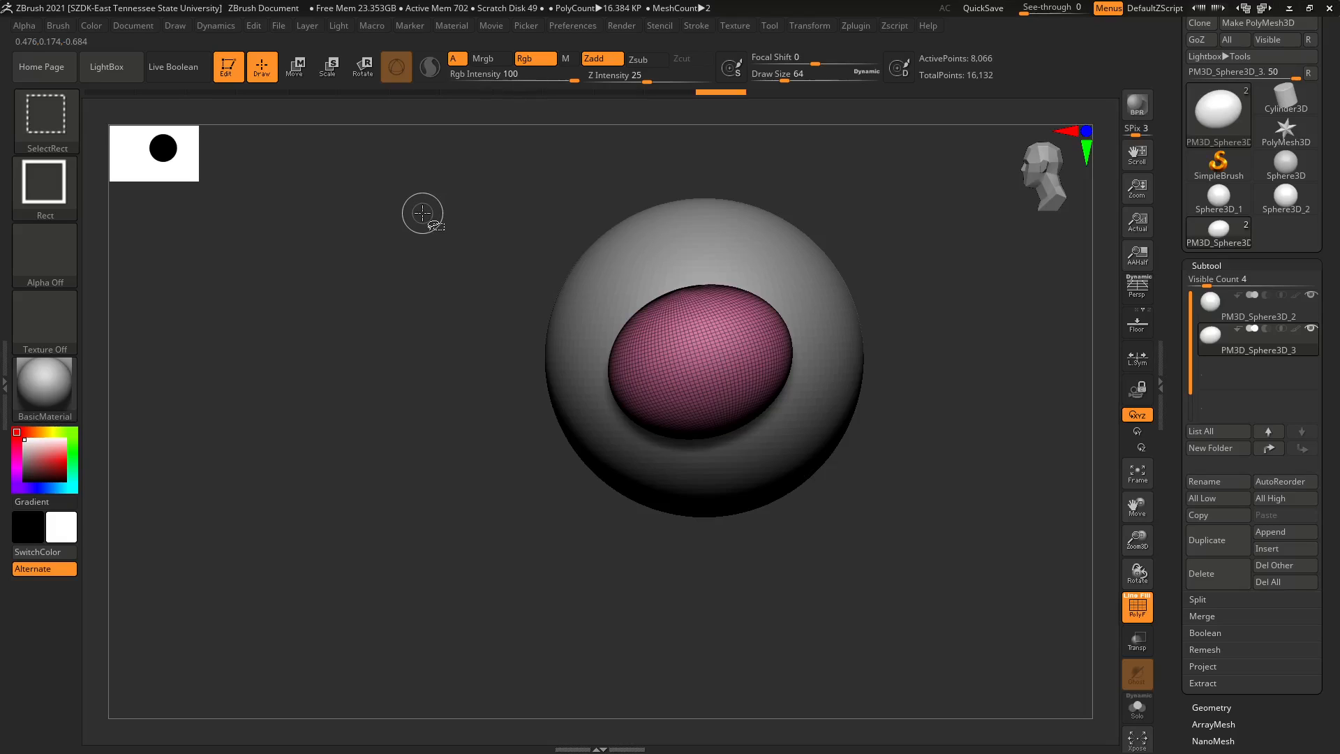
- Choose ClipCurve as the brush that replaces SelectRect
key(ctrl)
click(52, 119)
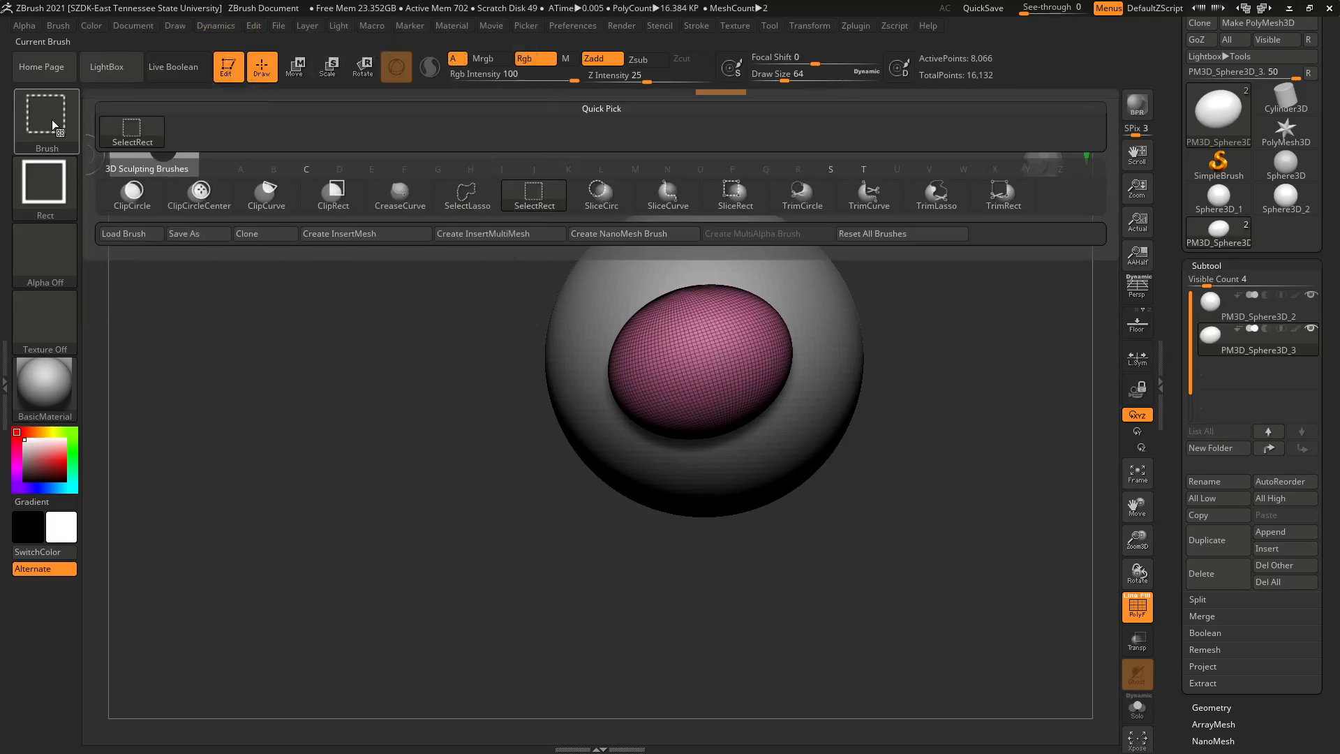
click(275, 203)
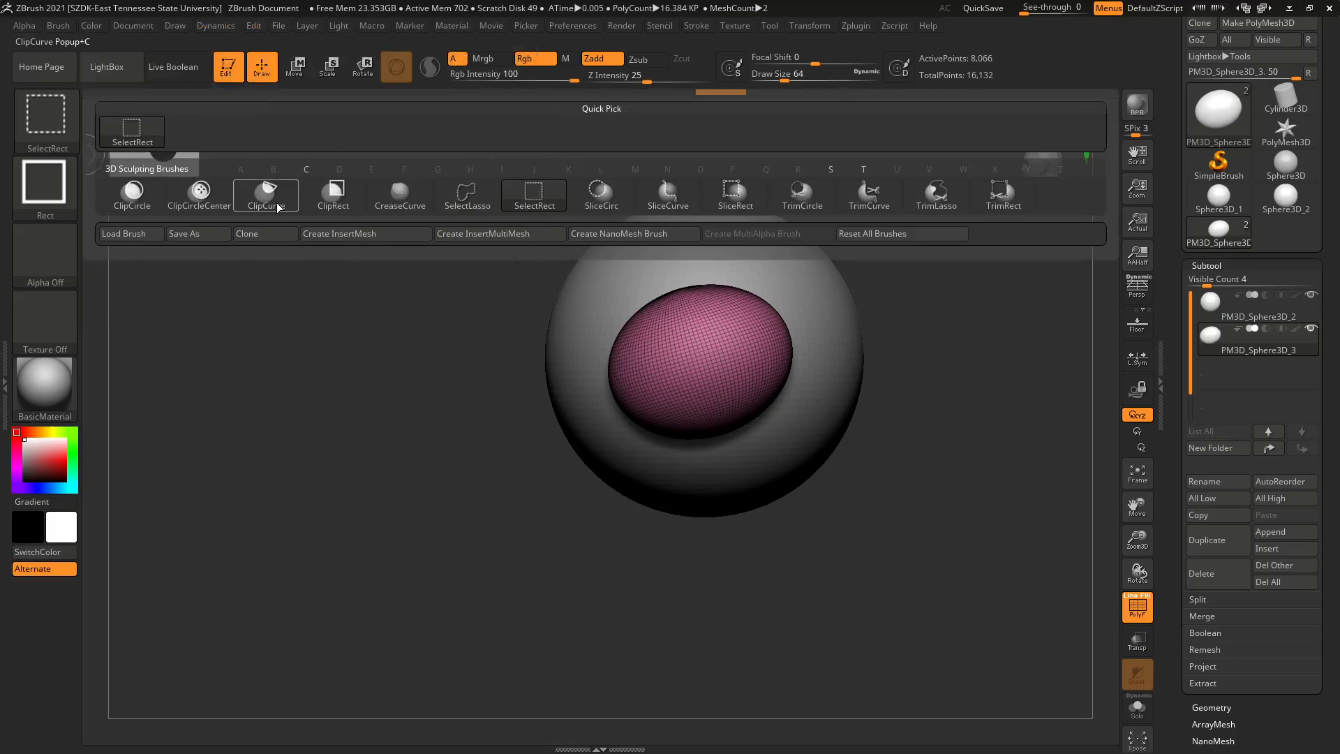
key(ctrl)
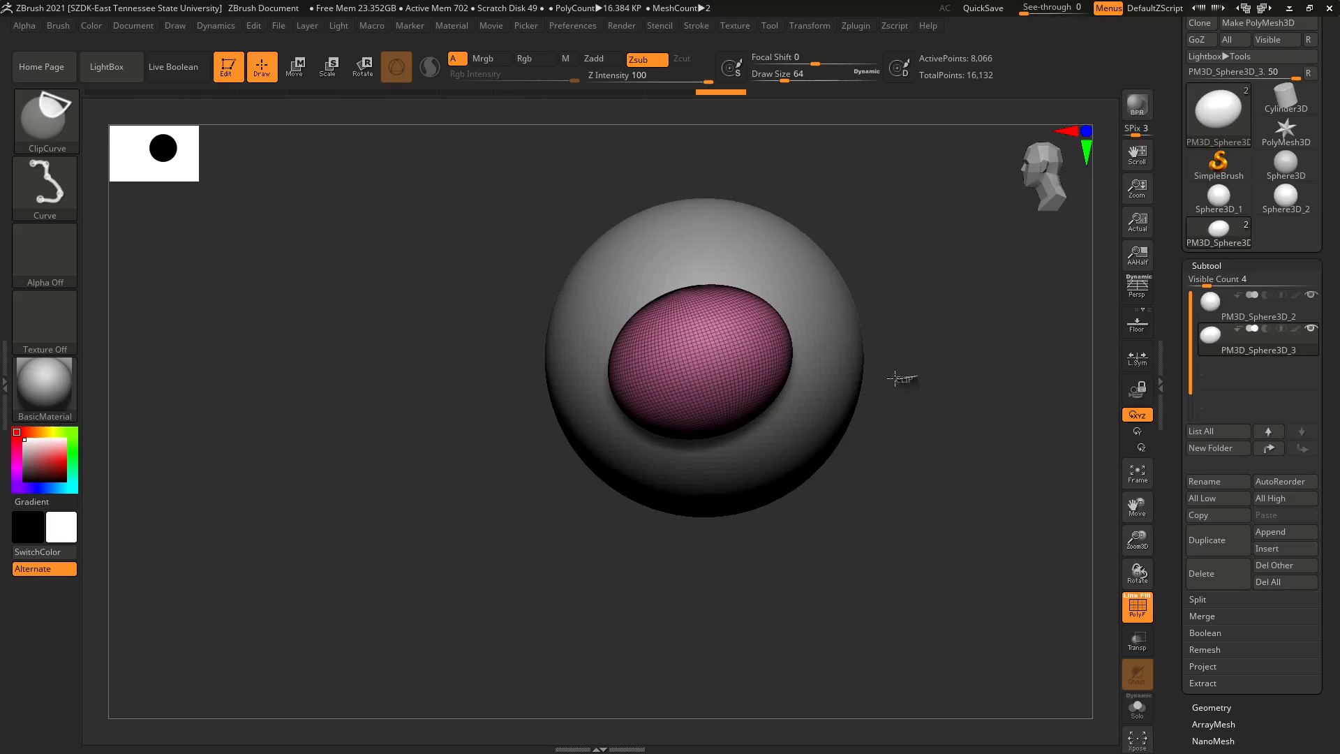
- Try straight ClipCurve lines across the middle of the ellipsoid and undo the resulting clip
ctrl+shift+drag(908, 376, 426, 367)
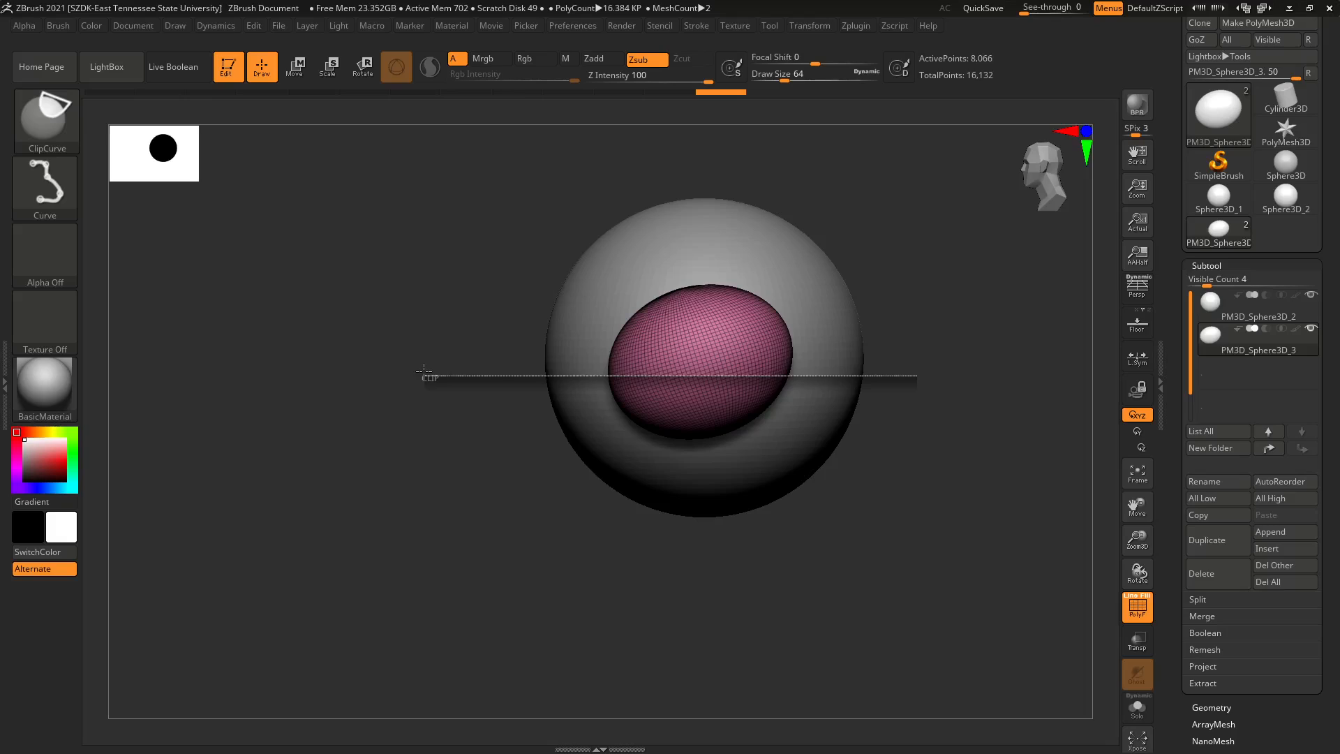
ctrl+shift+drag(423, 370, 1054, 495)
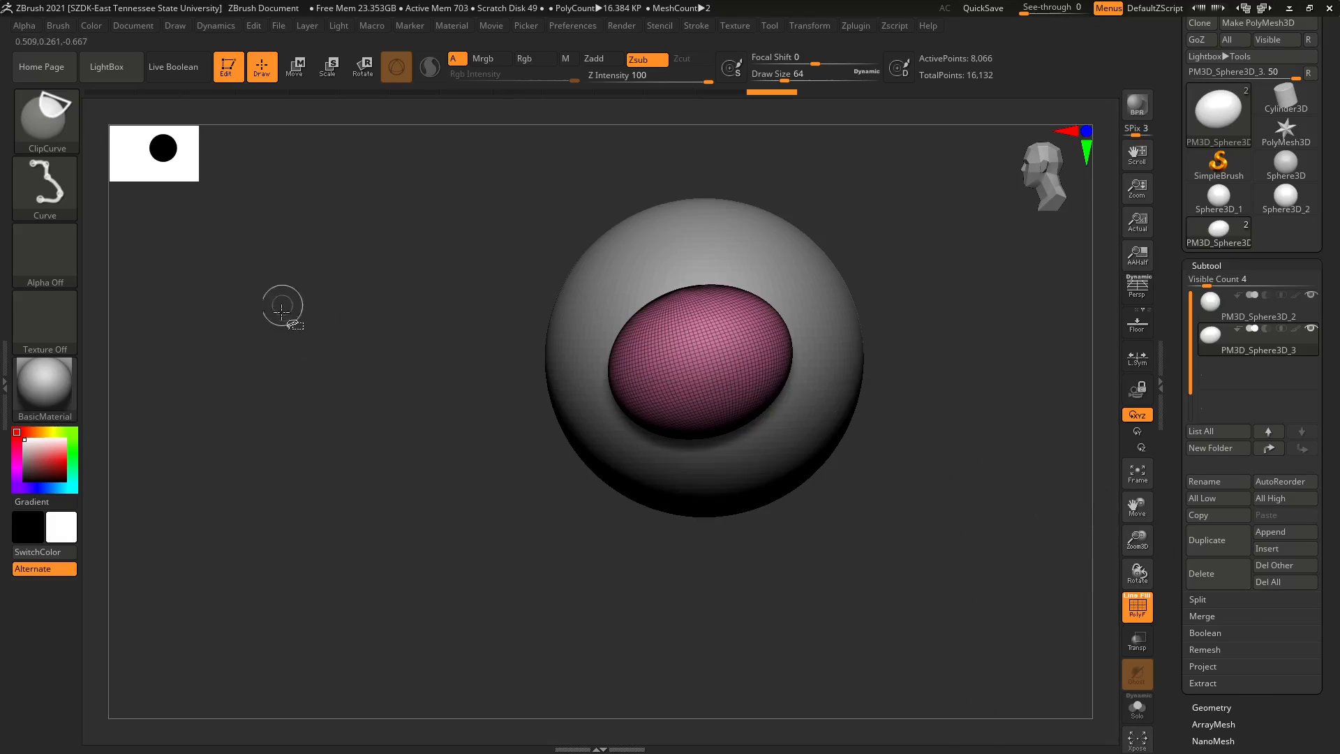
mouse_move(326, 362)
ctrl+shift+mouse_down()
mouse_move(1032, 365)
mouse_move(549, 361)
ctrl+shift+mouse_up()
key(ctrl+z)
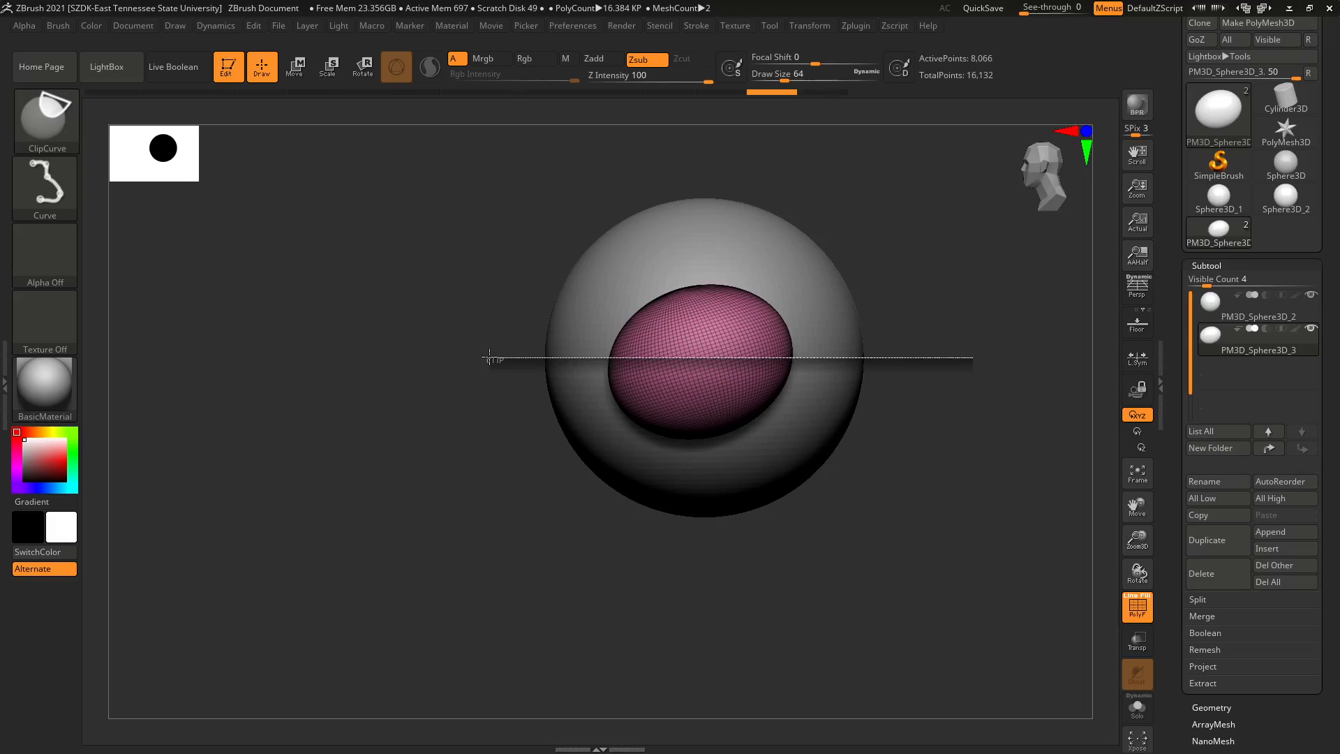
- Clip off the lower half of the ellipsoid along a horizontal ClipCurve line, leaving a flat-bottomed dome
mouse_move(490, 358)
ctrl+shift+mouse_down()
mouse_move(470, 192)
mouse_move(230, 391)
mouse_move(616, 419)
mouse_move(547, 301)
mouse_move(392, 395)
mouse_move(472, 363)
ctrl+shift+mouse_up()
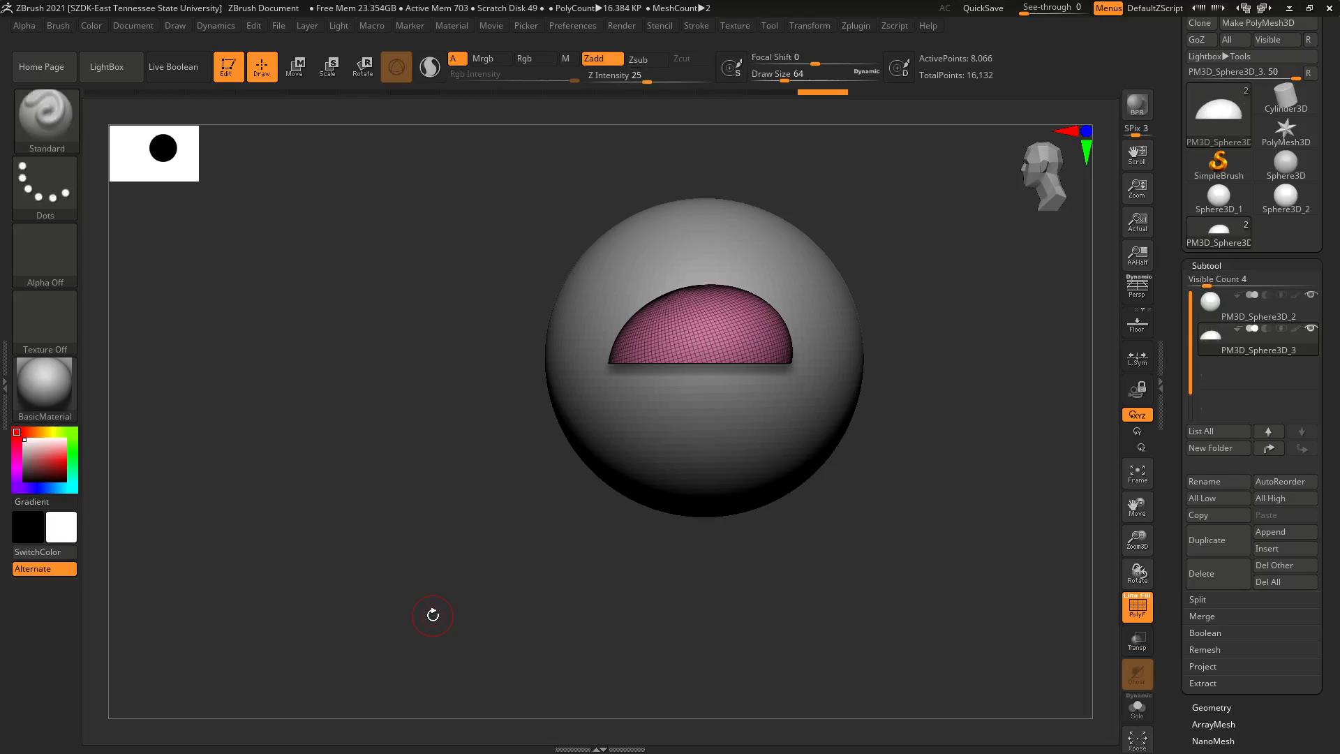
drag(441, 527, 508, 538)
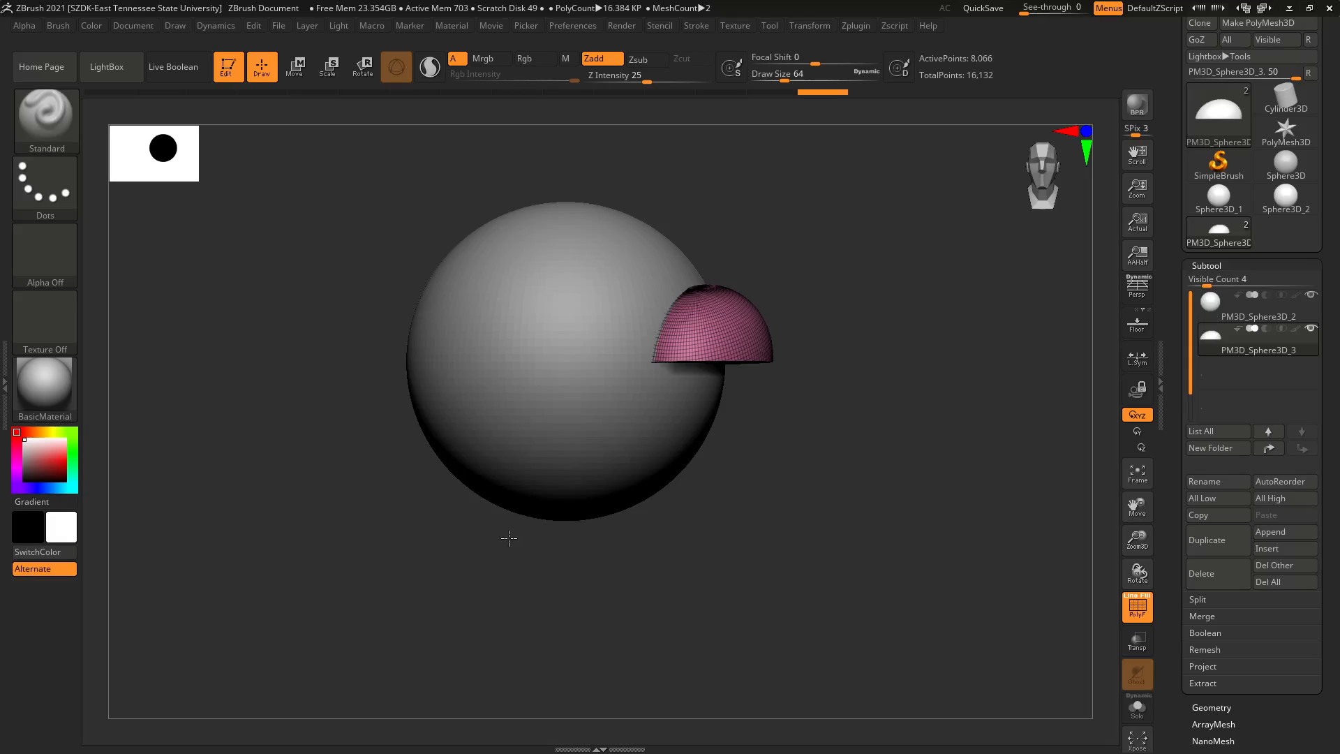
- Inspect the clipped dome through the large sphere with transparency on, and turn transparency back off
click(1137, 641)
drag(1011, 527, 893, 419)
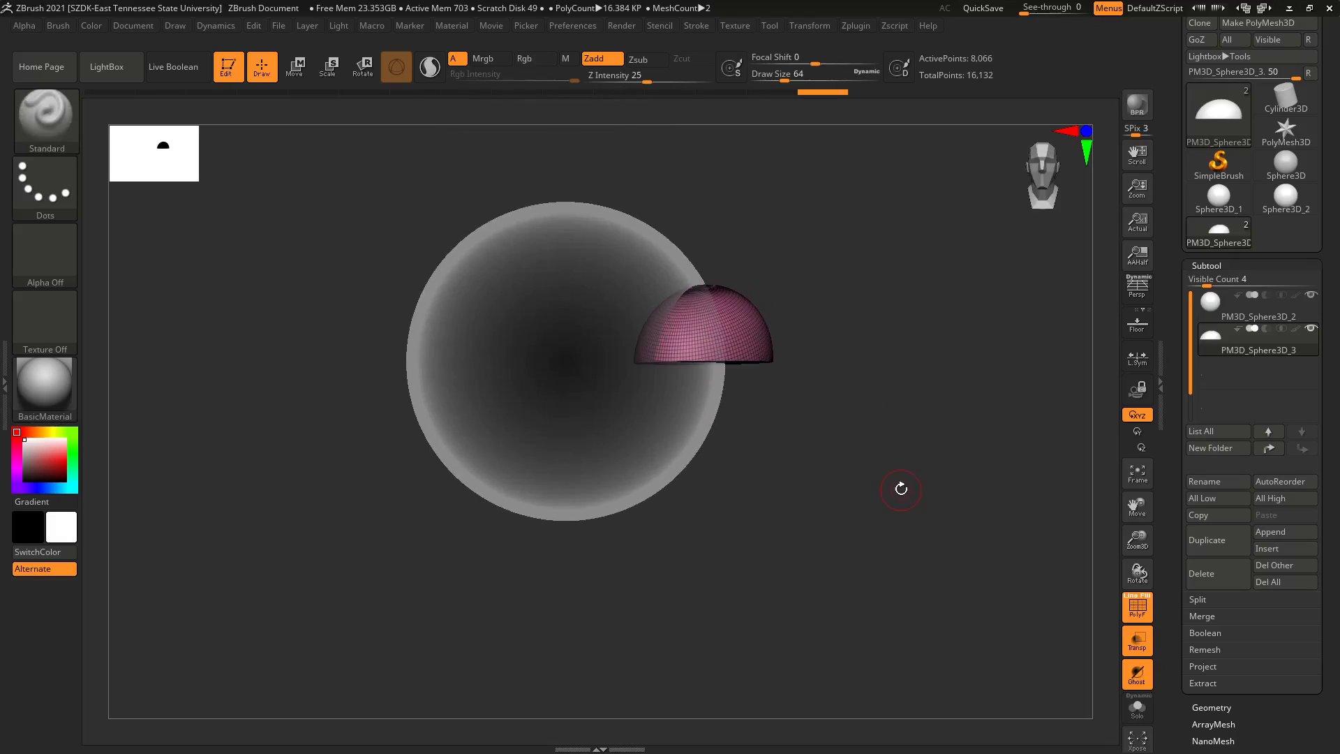
click(1136, 640)
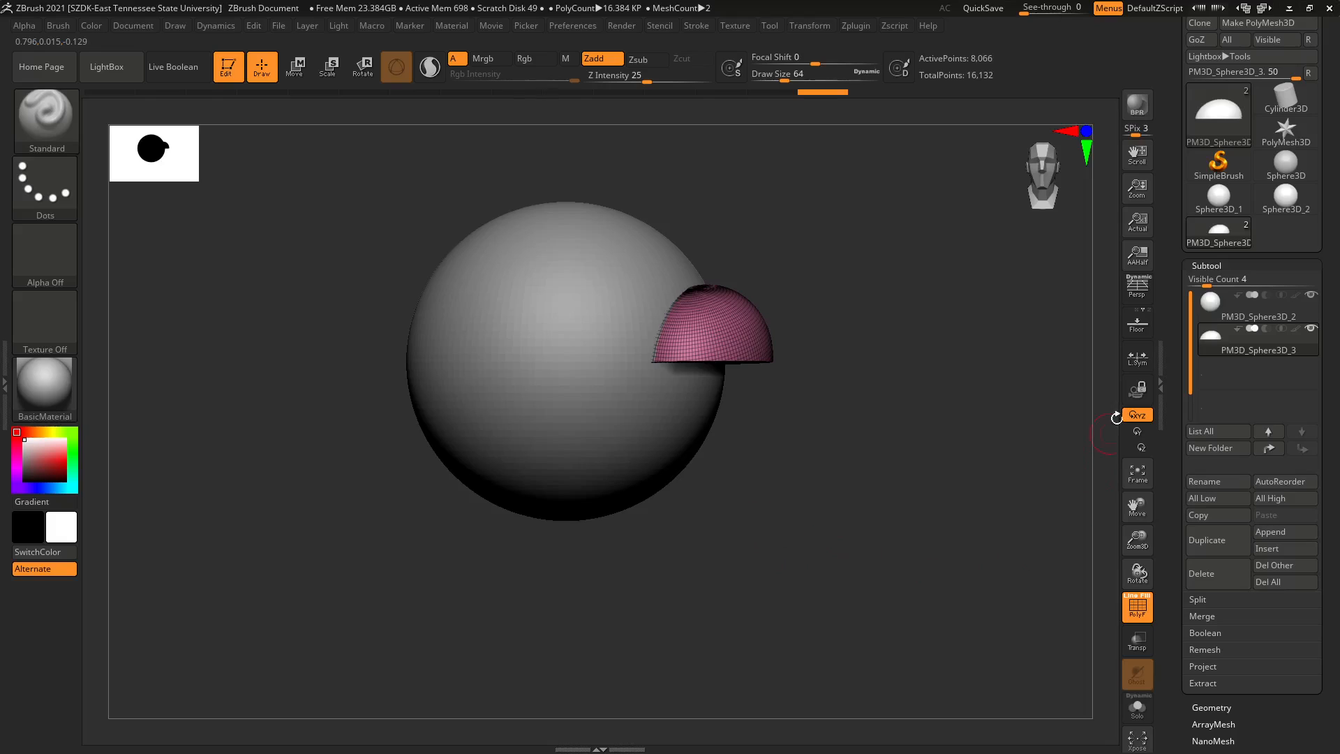
- Make the large sphere the active subtool and switch back to the clipped dome subtool
click(1240, 313)
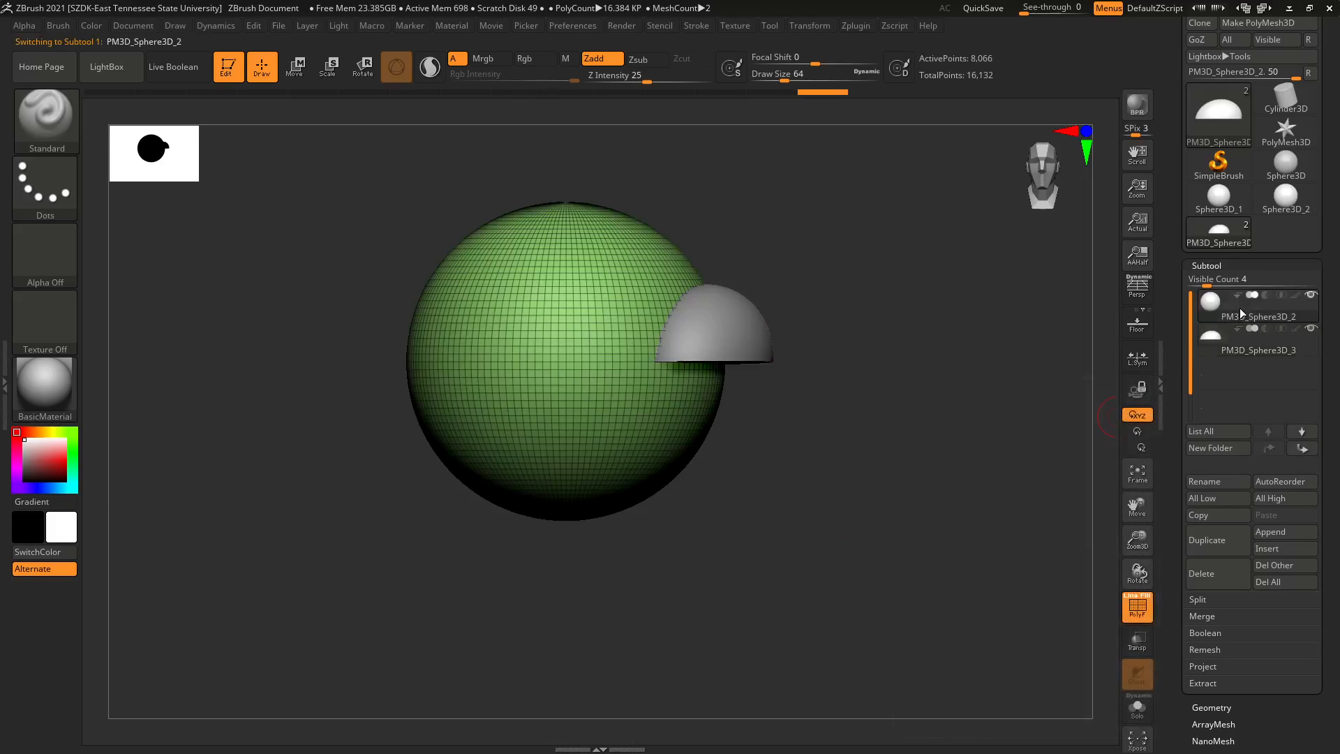
mouse_move(1236, 318)
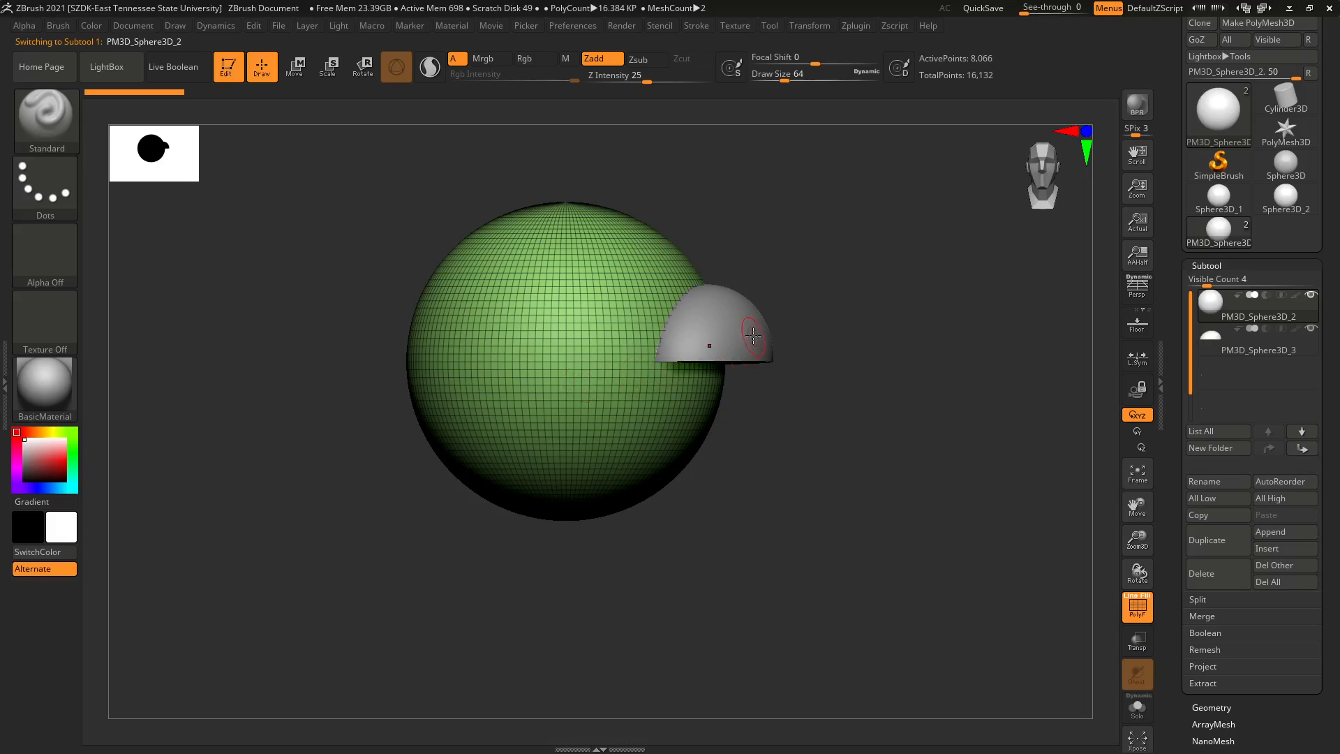
click(1193, 335)
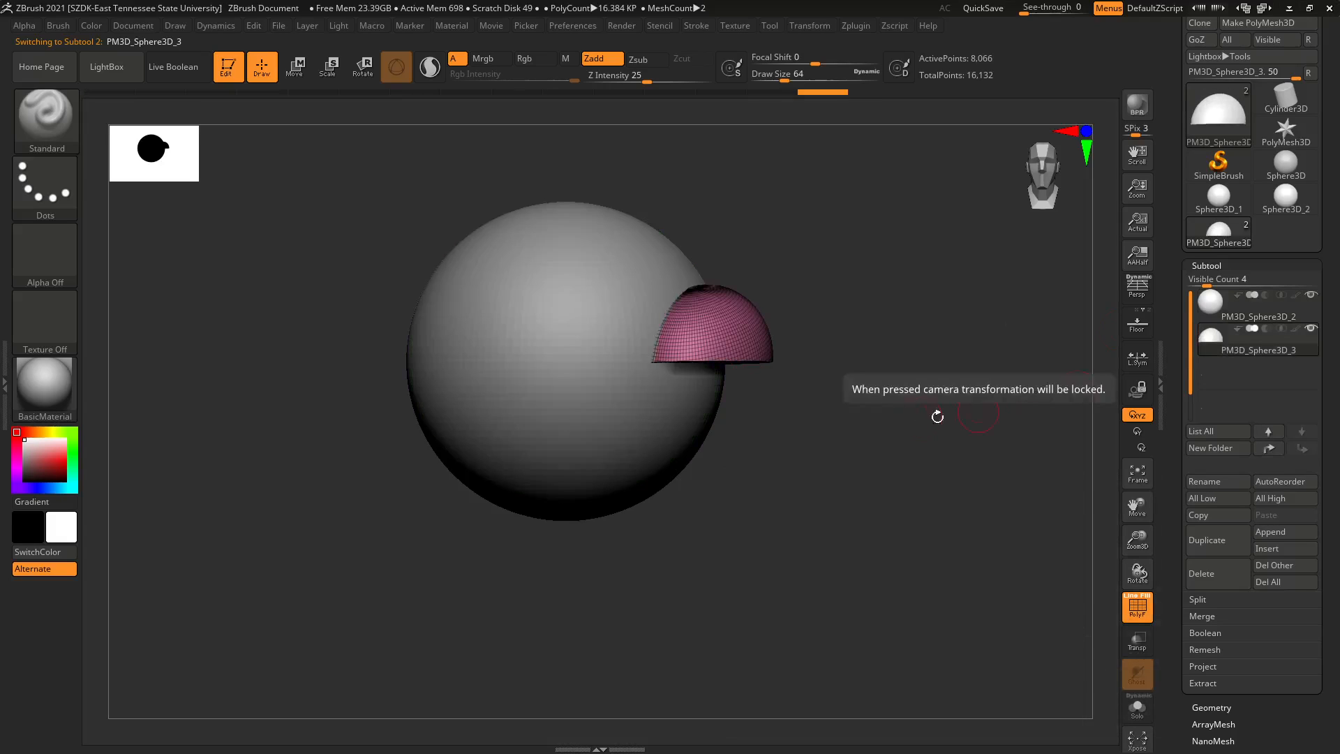
- Remesh the clipped dome with DynaMesh at resolution 128 with Blur 0, and inspect its new topology
drag(892, 417, 867, 442)
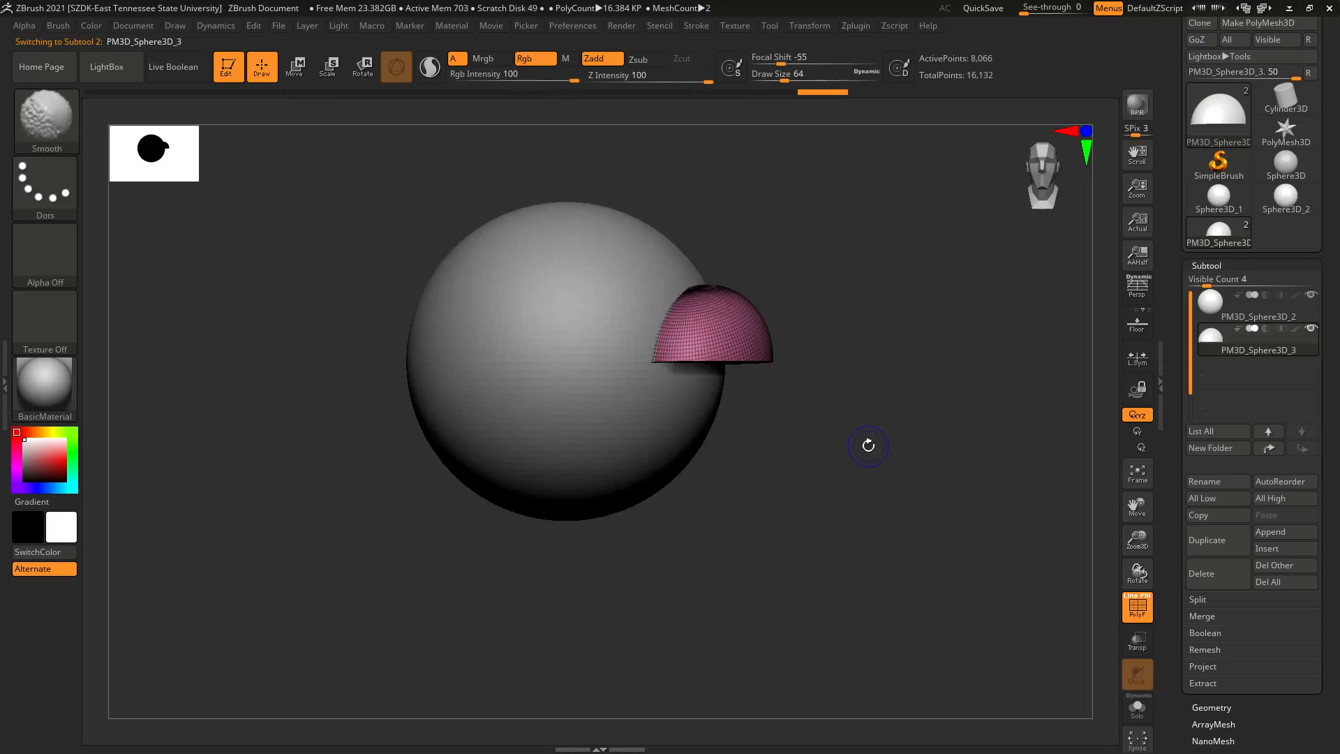
click(1252, 266)
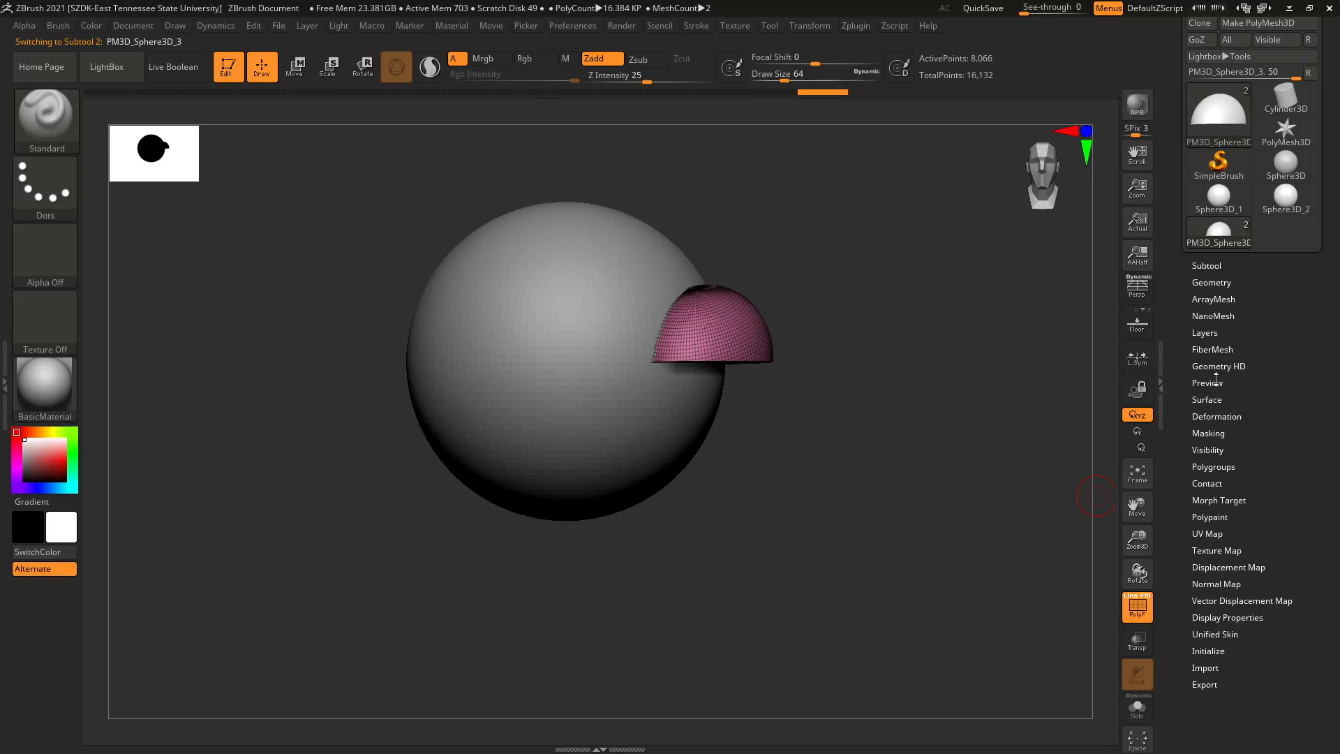
click(1198, 282)
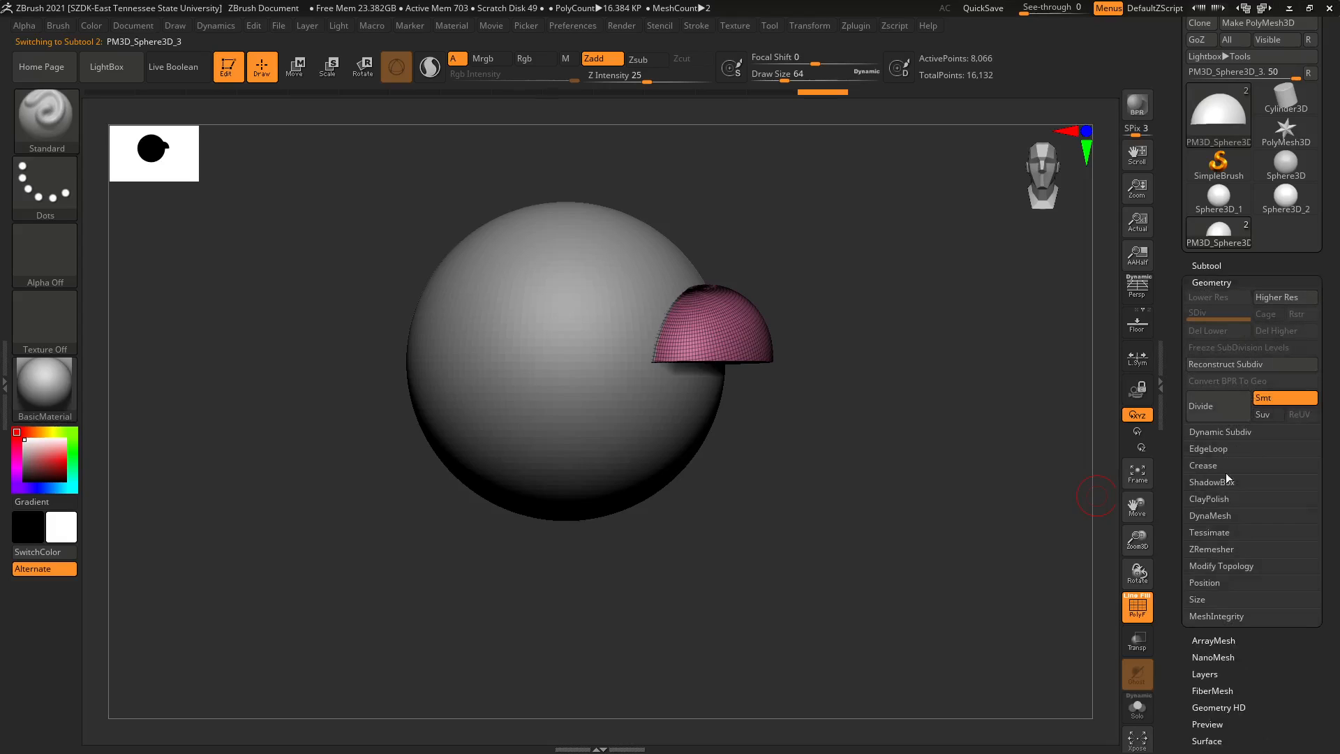
click(1210, 516)
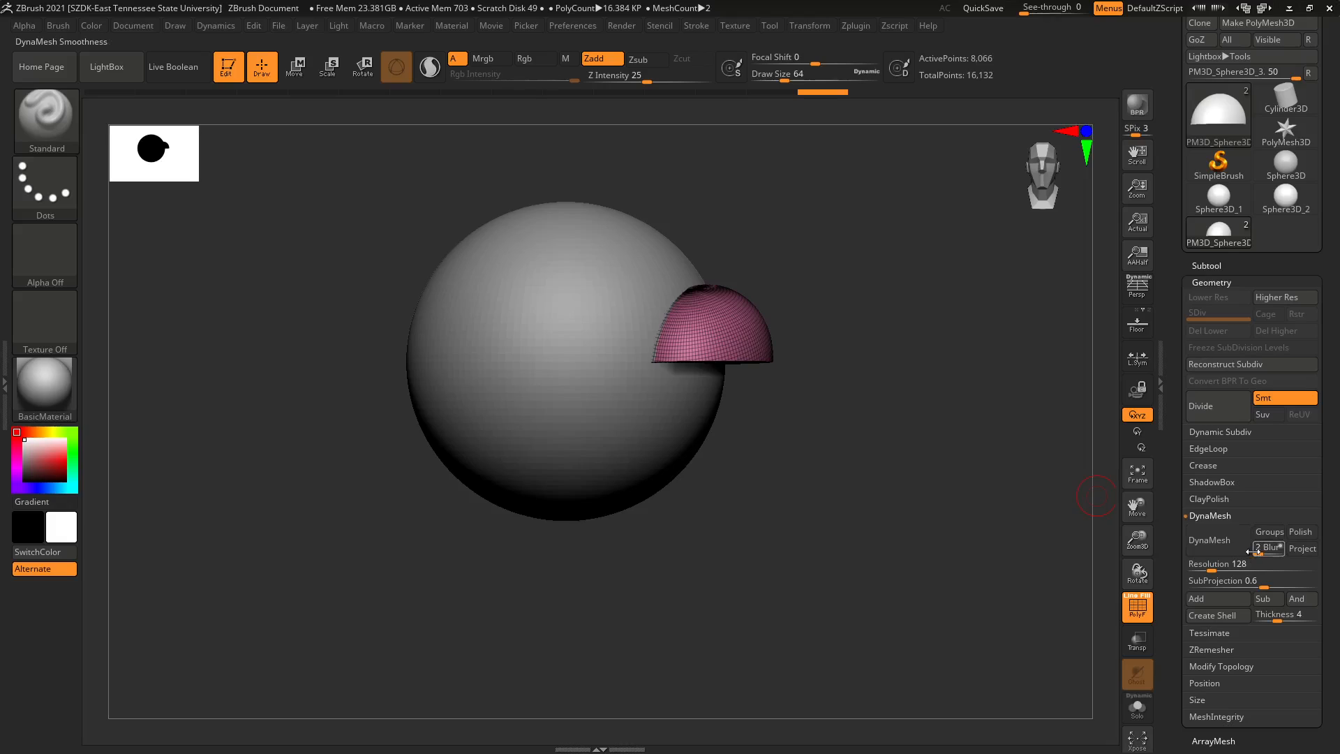
drag(1258, 553, 1254, 552)
click(1233, 552)
drag(813, 290, 831, 365)
alt+drag(856, 441, 835, 617)
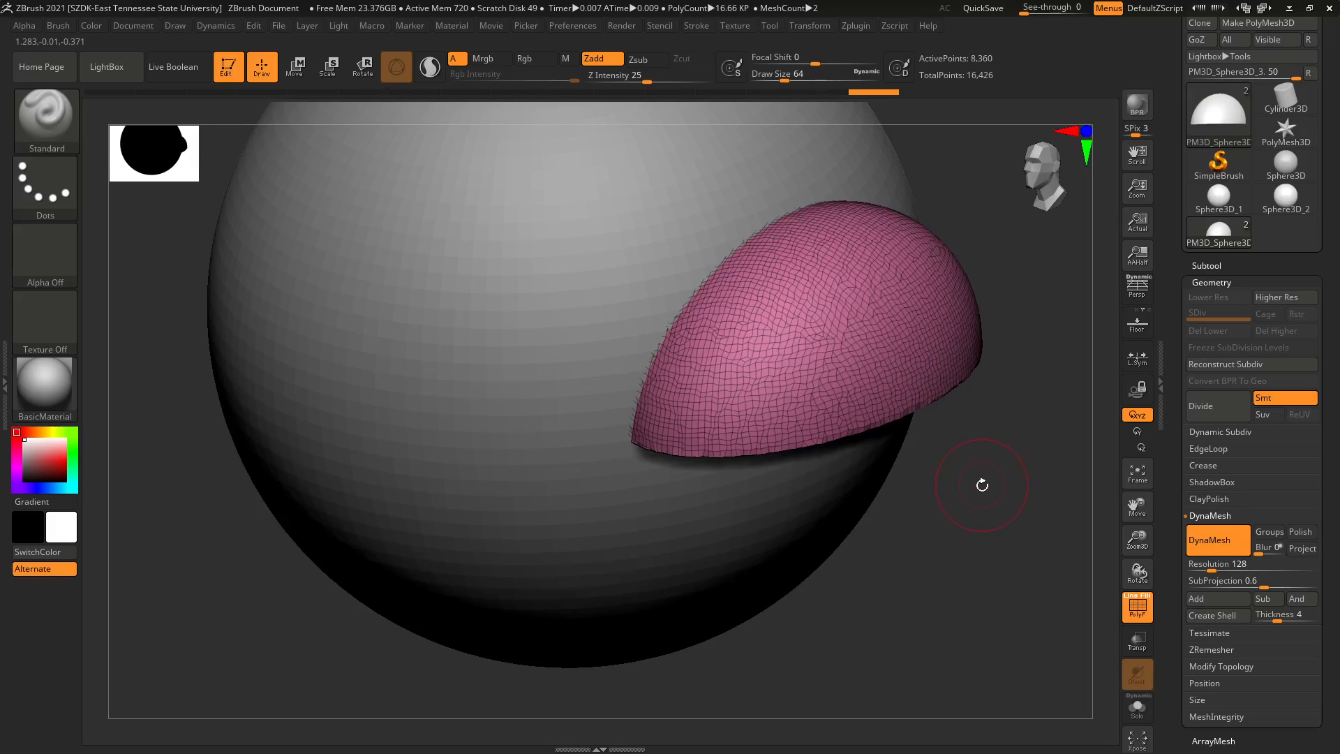
drag(982, 479, 1002, 440)
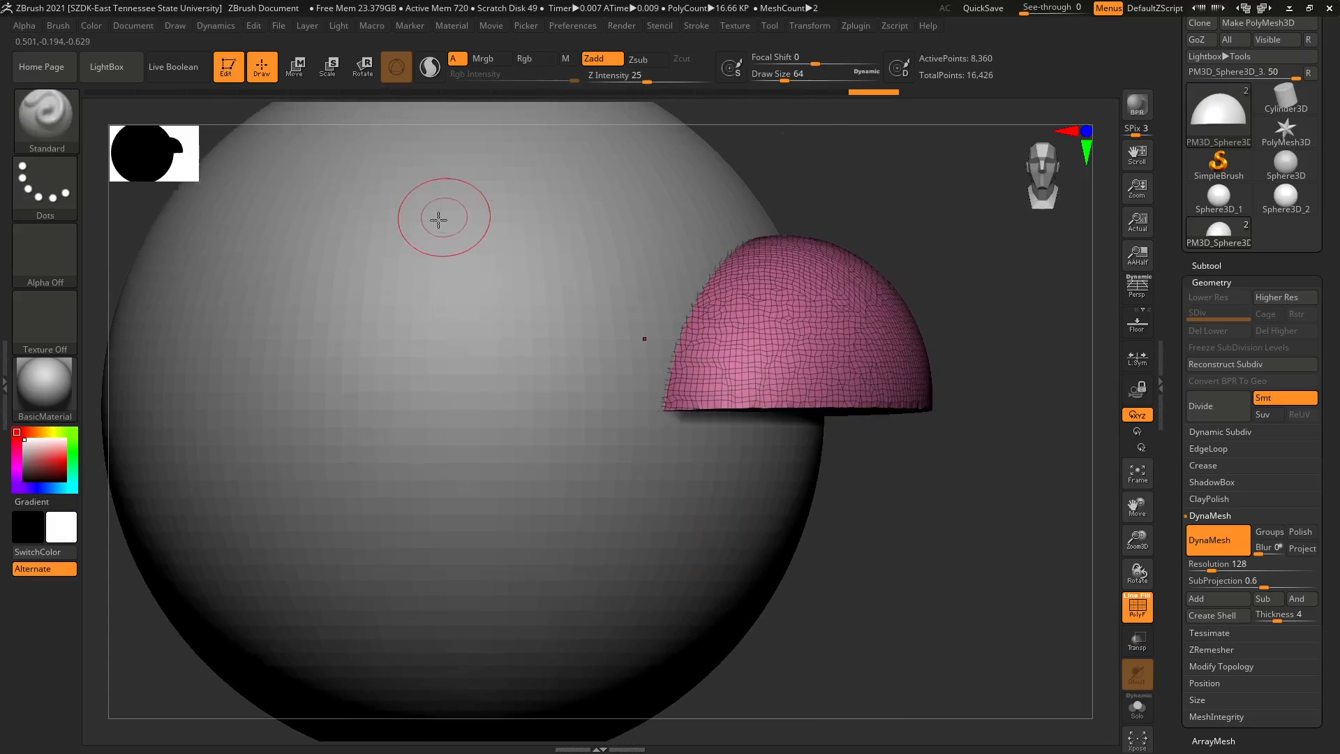
- Switch the active subtool back and forth between the large sphere and the clipped dome, ending on the large sphere
click(1206, 265)
click(1239, 315)
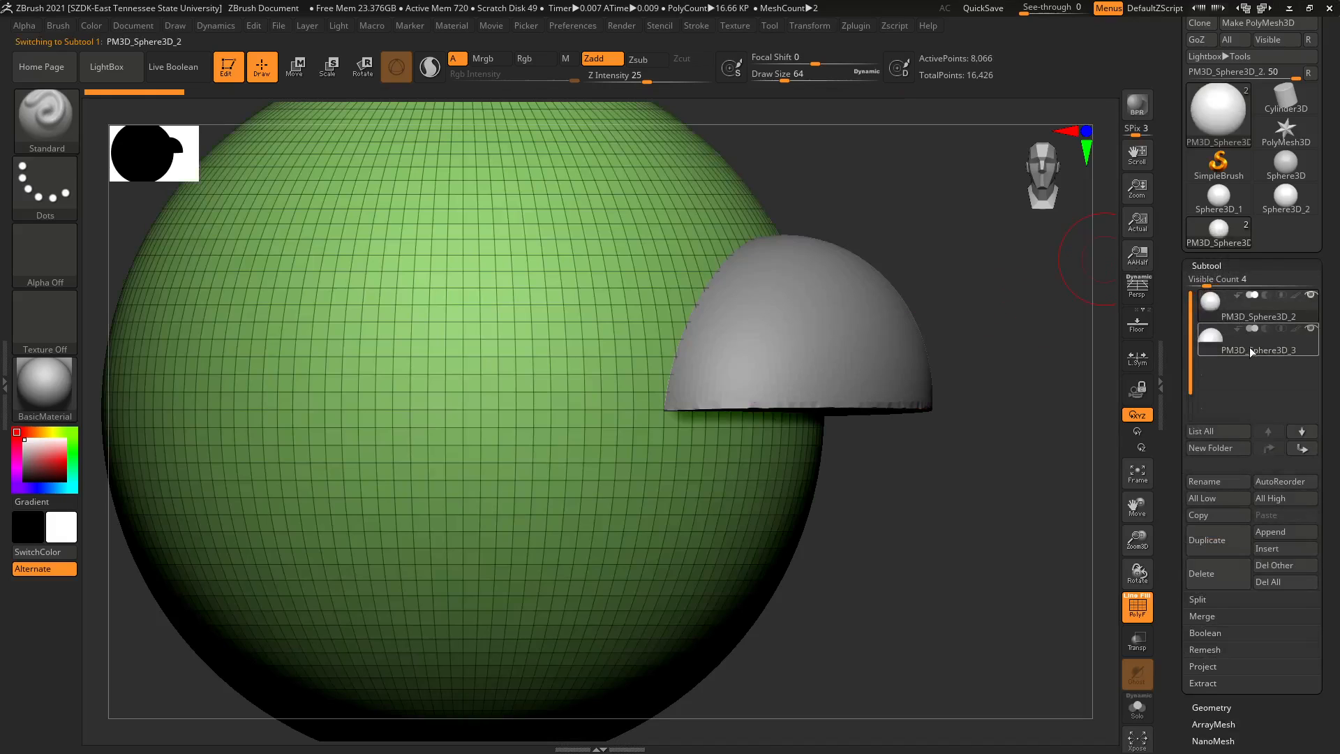
click(1249, 346)
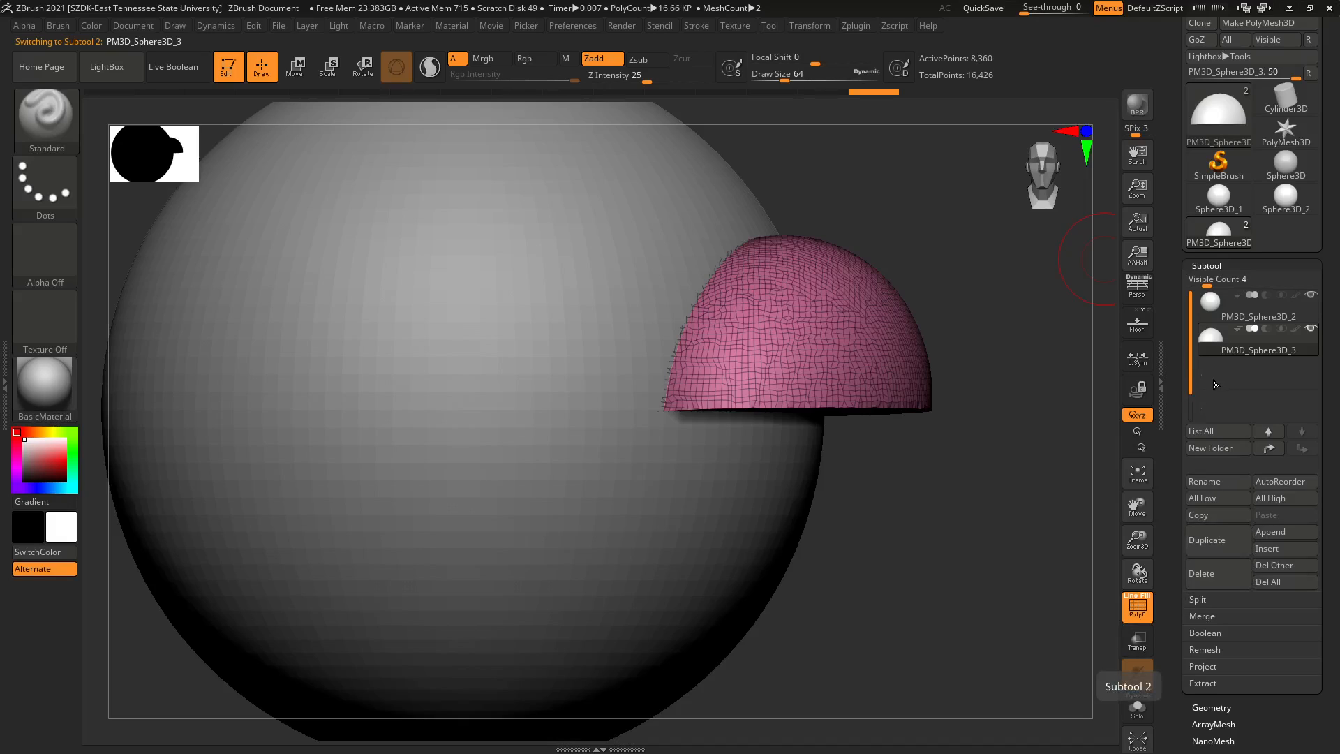
alt+click(429, 208)
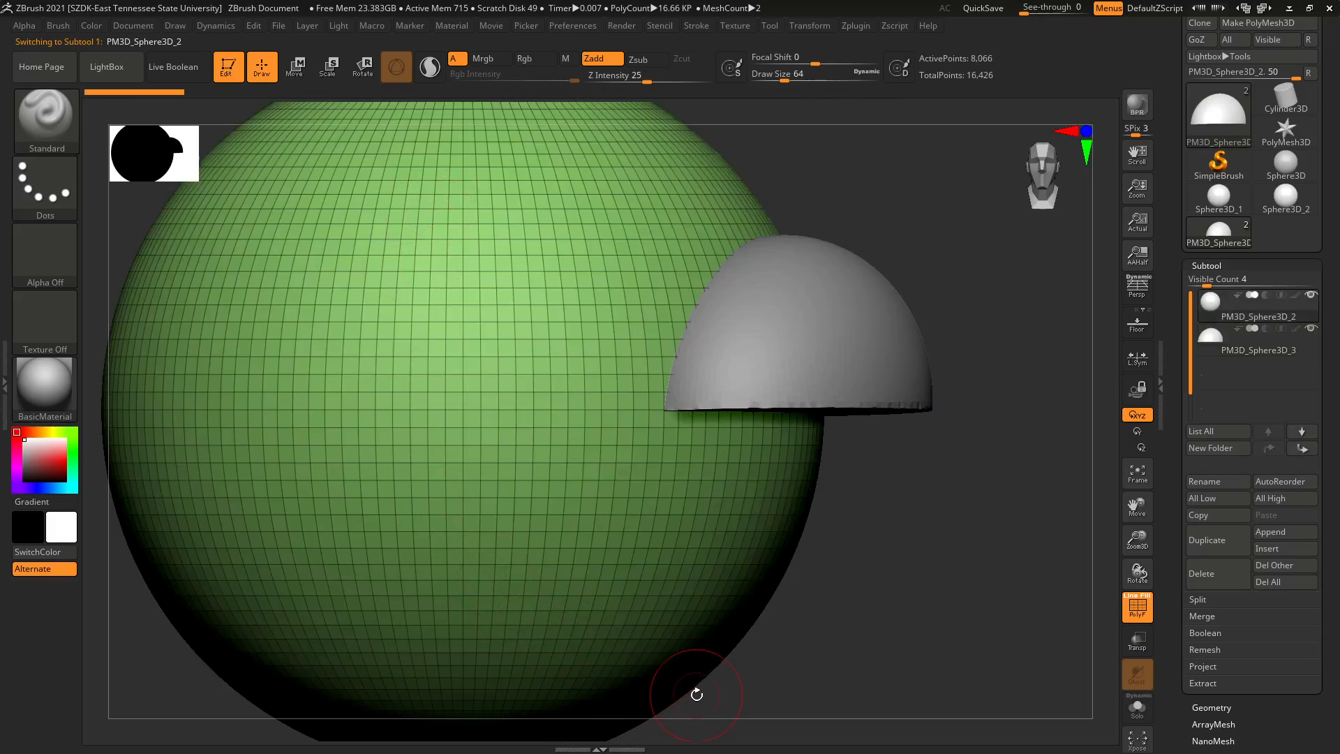
alt+click(784, 338)
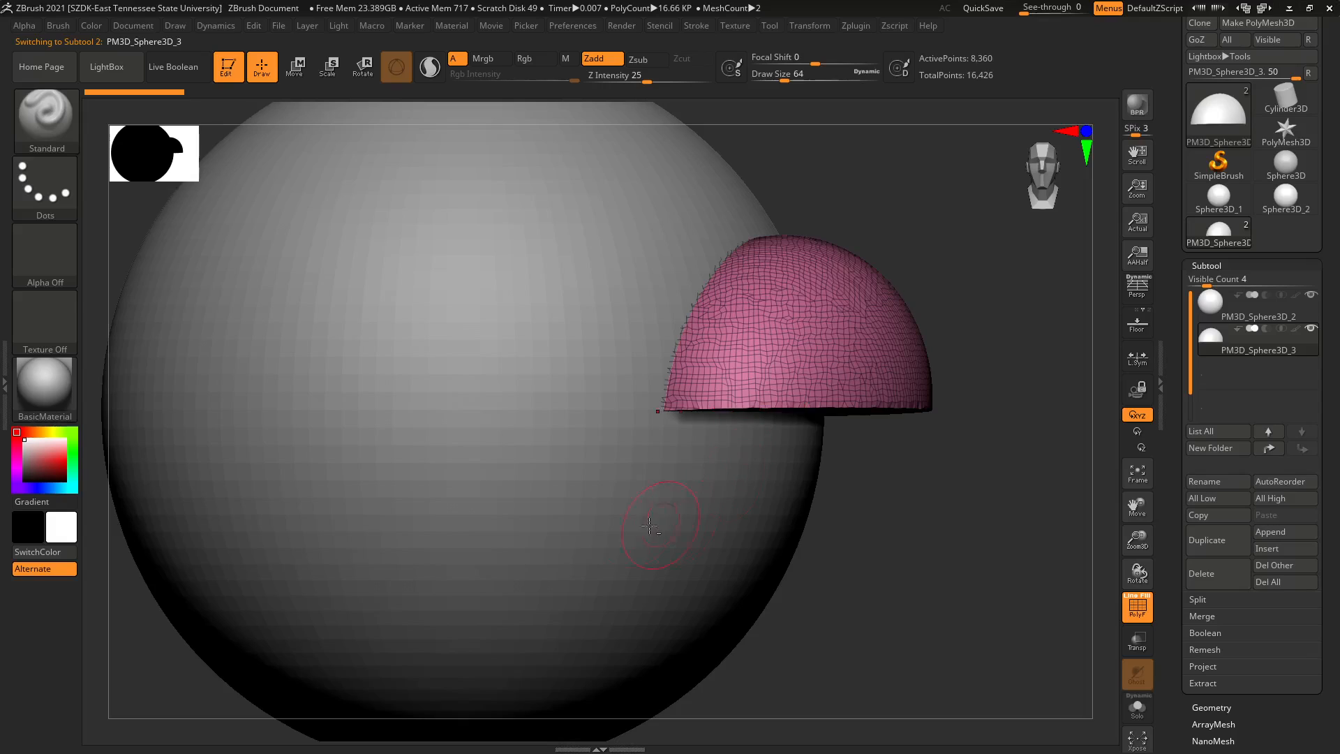
alt+click(458, 212)
alt+click(771, 398)
alt+click(555, 316)
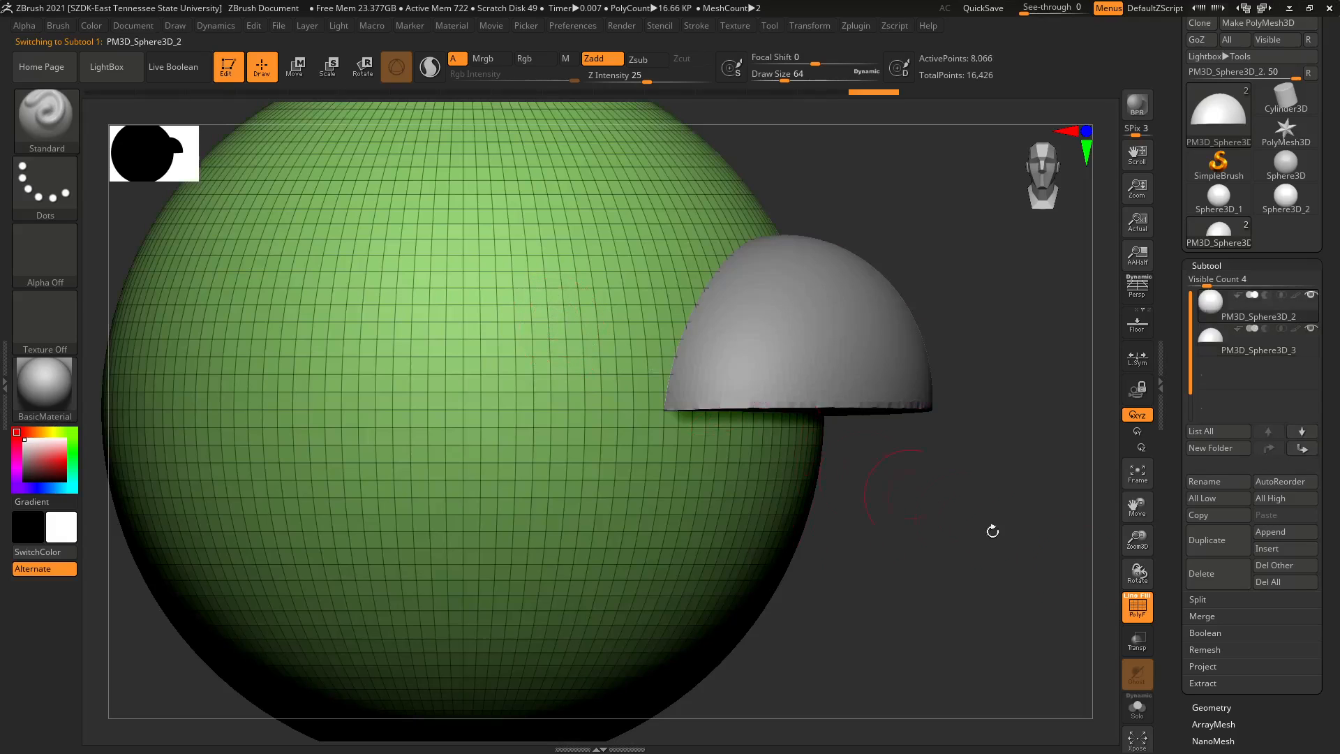
- Remesh the large sphere with DynaMesh at resolution 128 with Blur 0
drag(1328, 411, 1289, 354)
click(1217, 282)
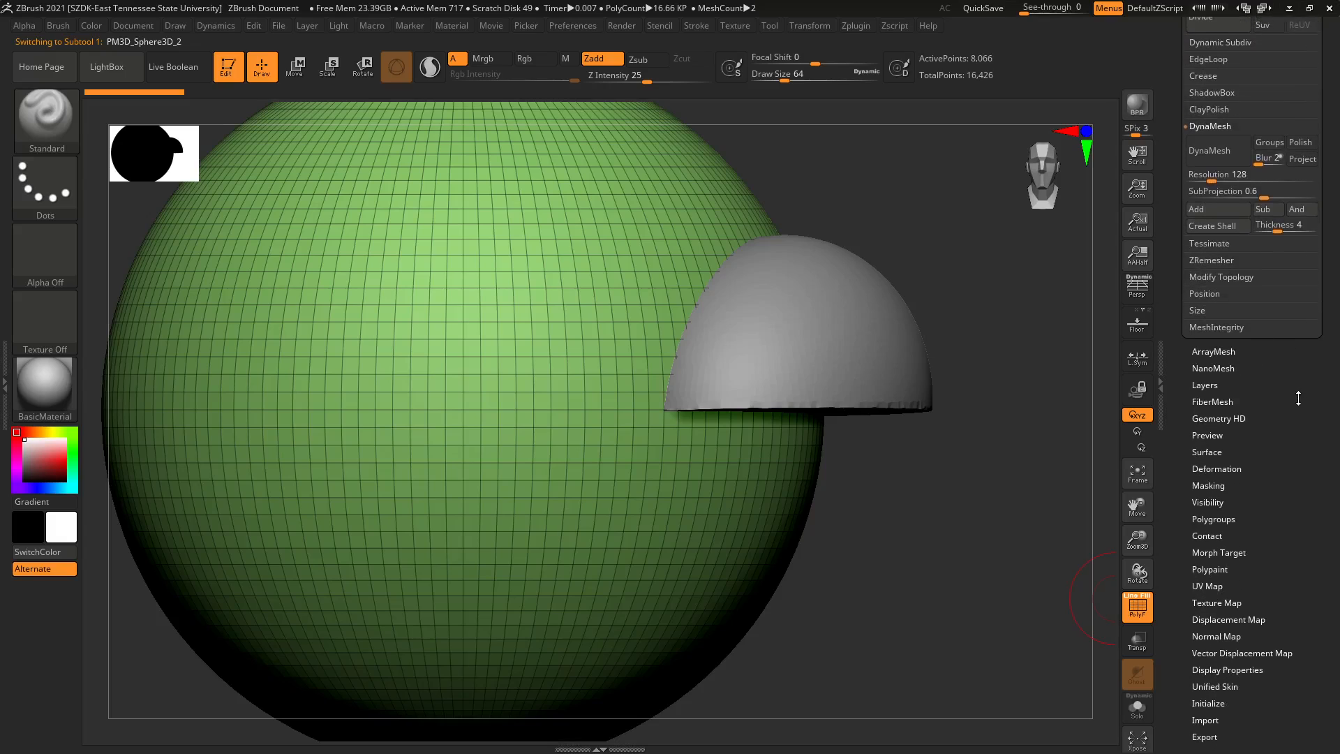
drag(1269, 162, 1233, 168)
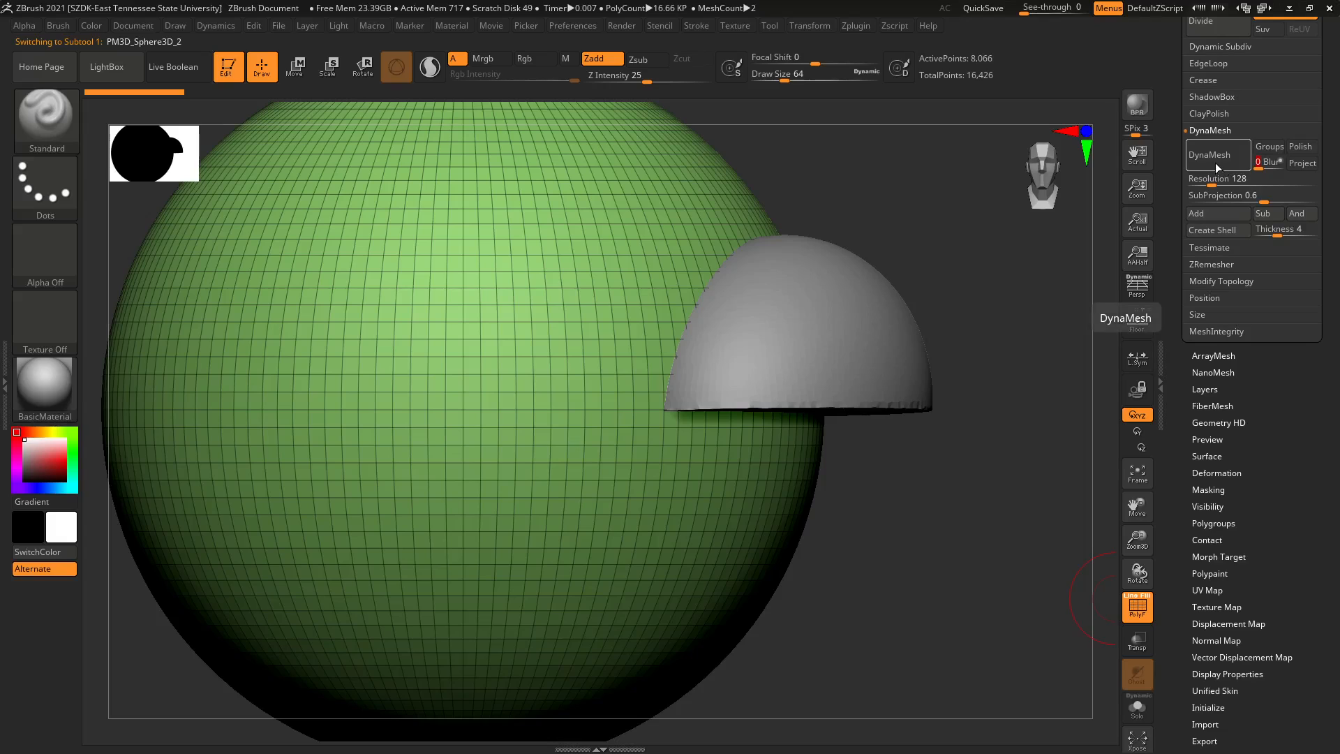
click(1217, 168)
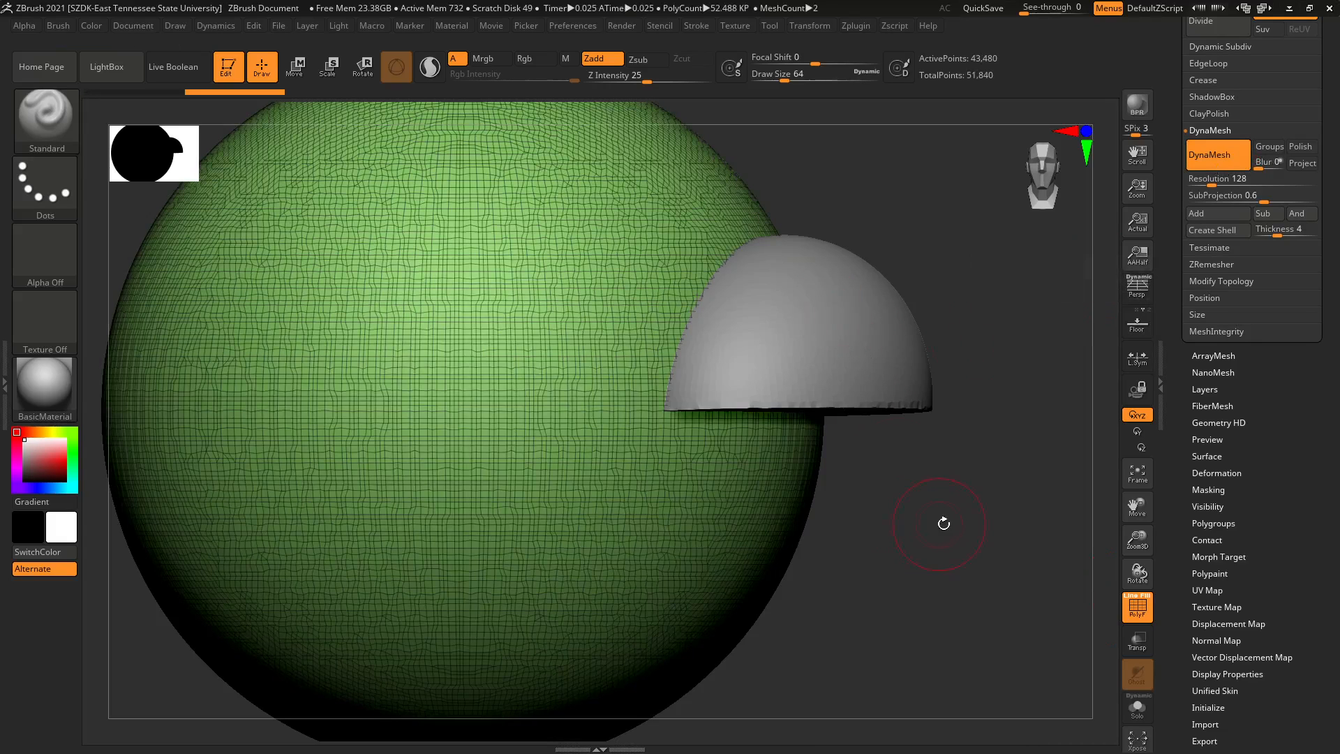
- Save the tool as testCut in the ZTools folder of DIGM2750SP2021_WK02, inside DIGM-2750SP2021_3DFundamentals on the Data (D:) drive
scroll(1221, 122, up, 5)
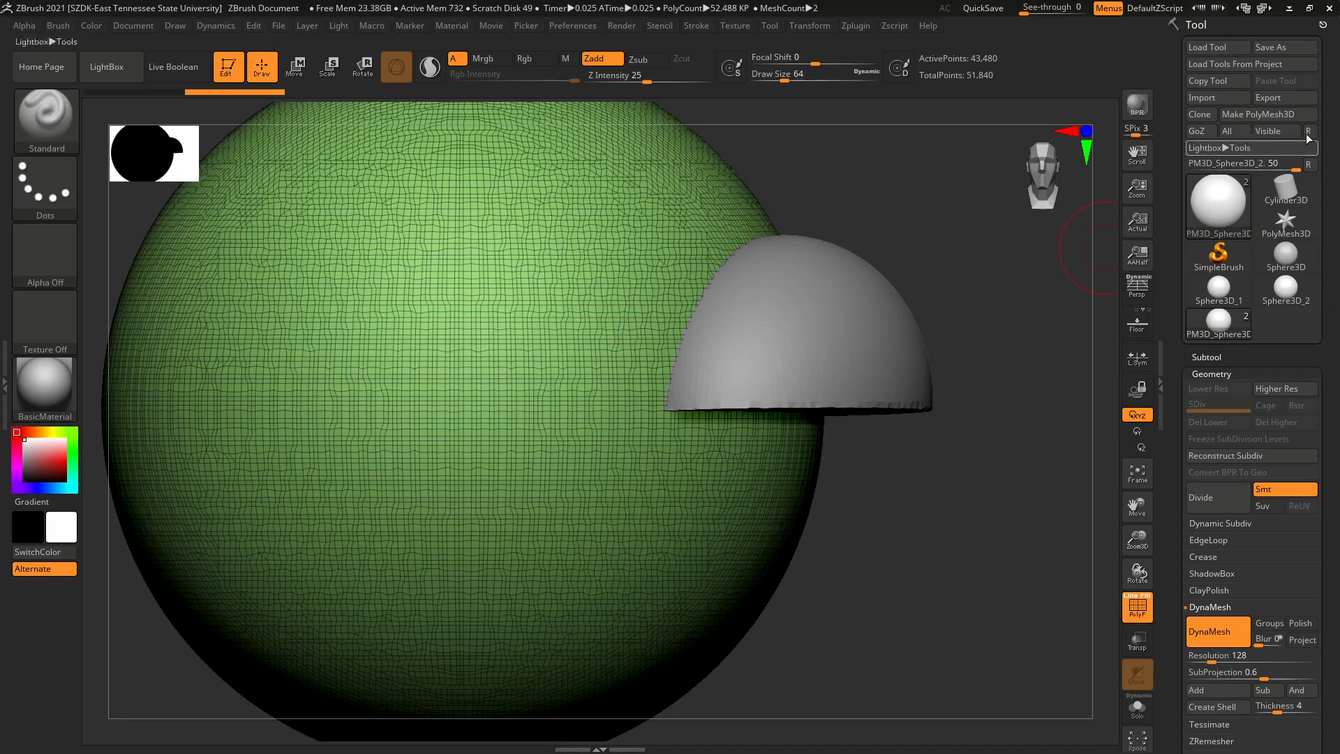
click(1285, 49)
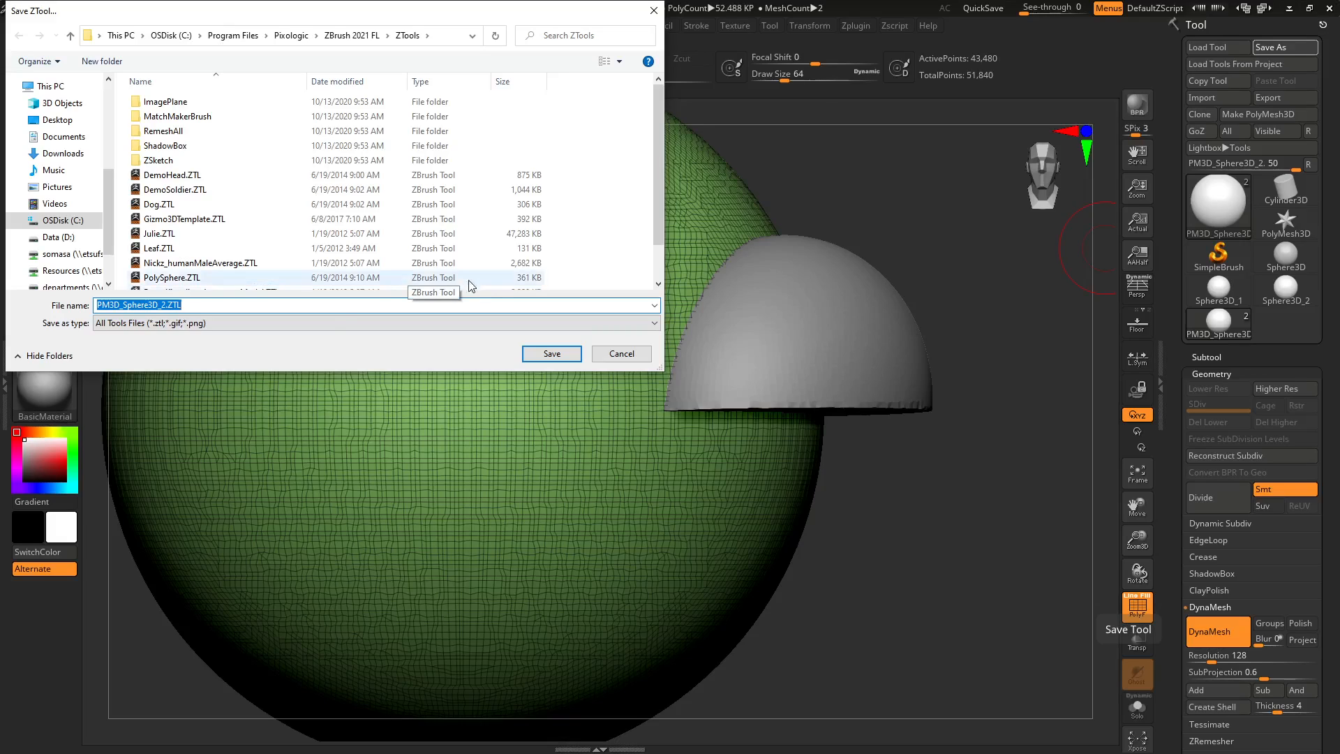
click(69, 238)
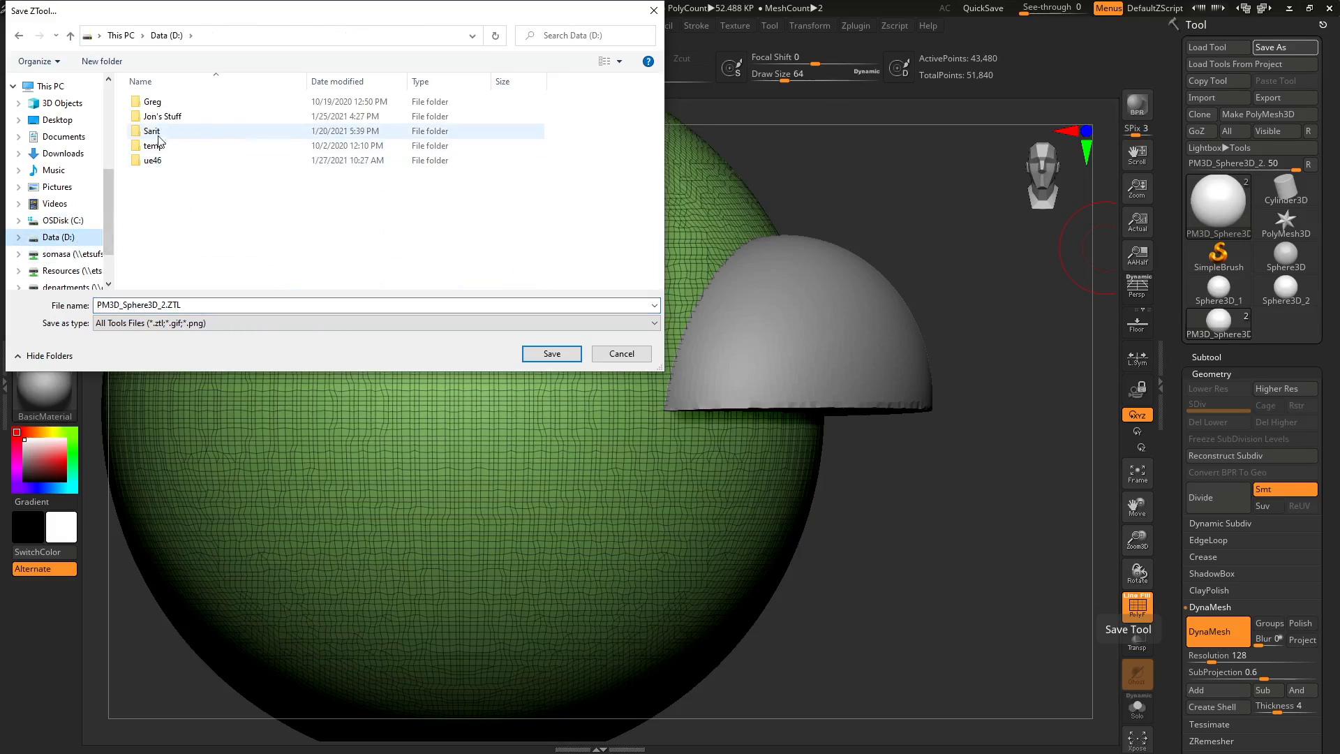
double_click(171, 135)
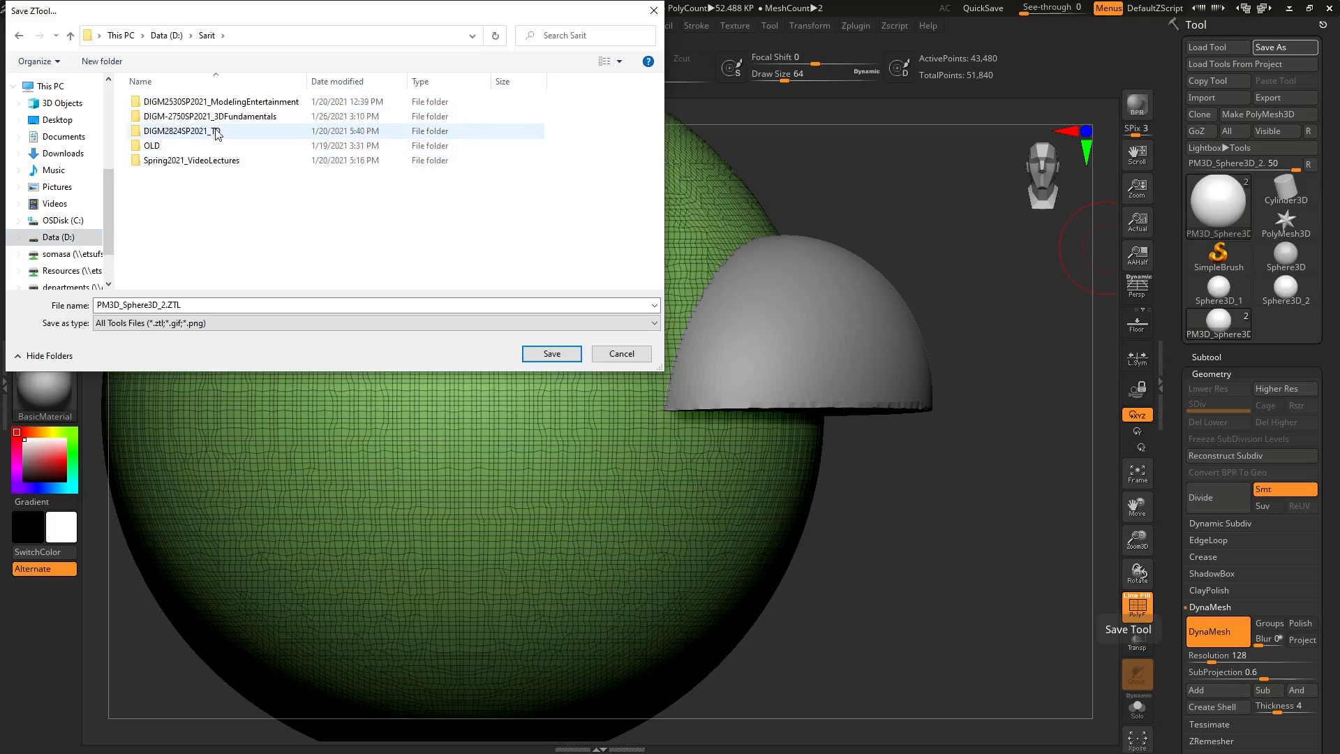
double_click(217, 117)
double_click(230, 155)
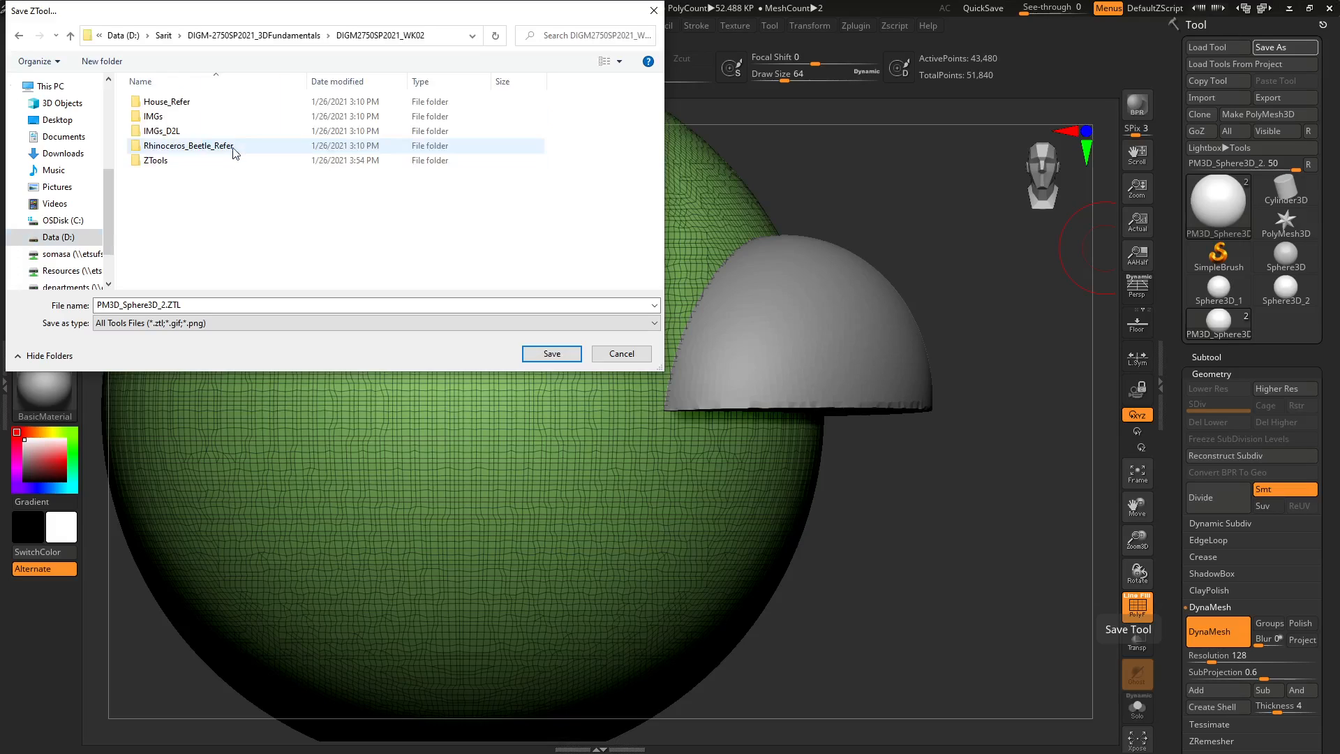
double_click(161, 162)
double_click(201, 305)
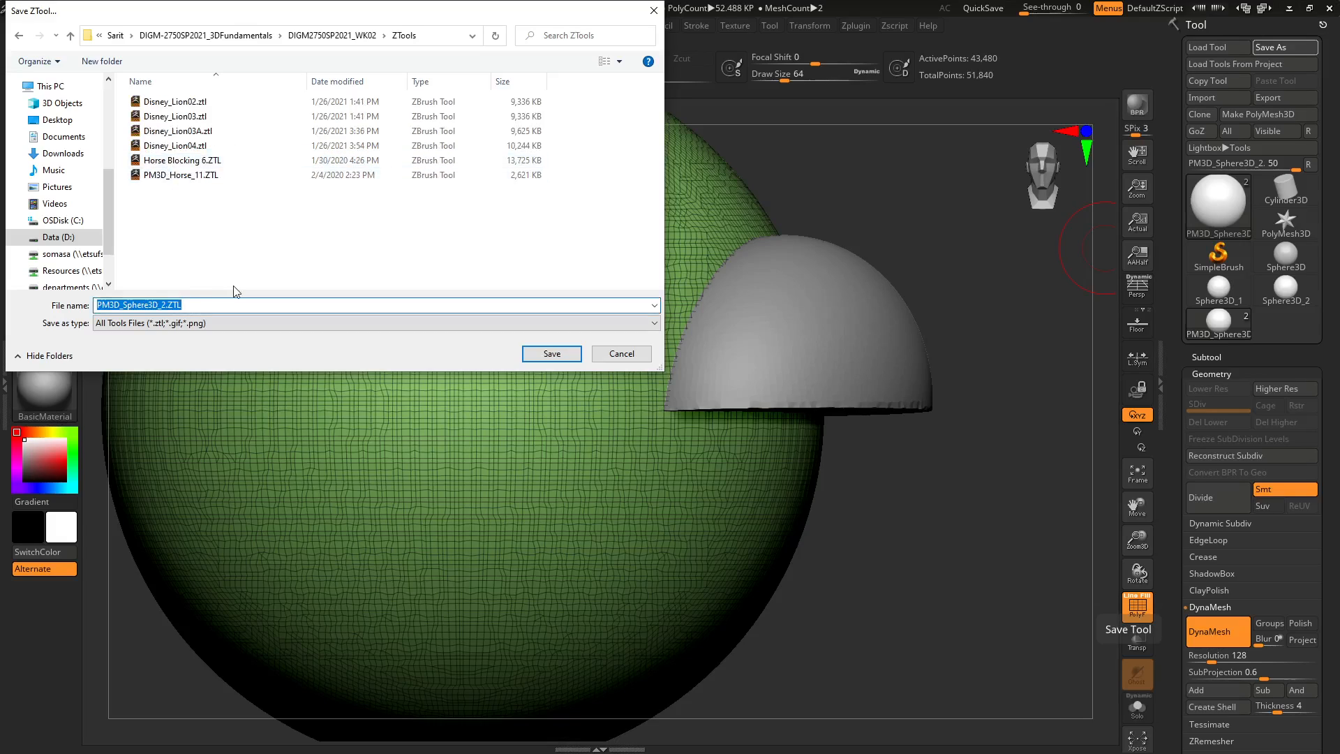
text(testCut)
key(Return)
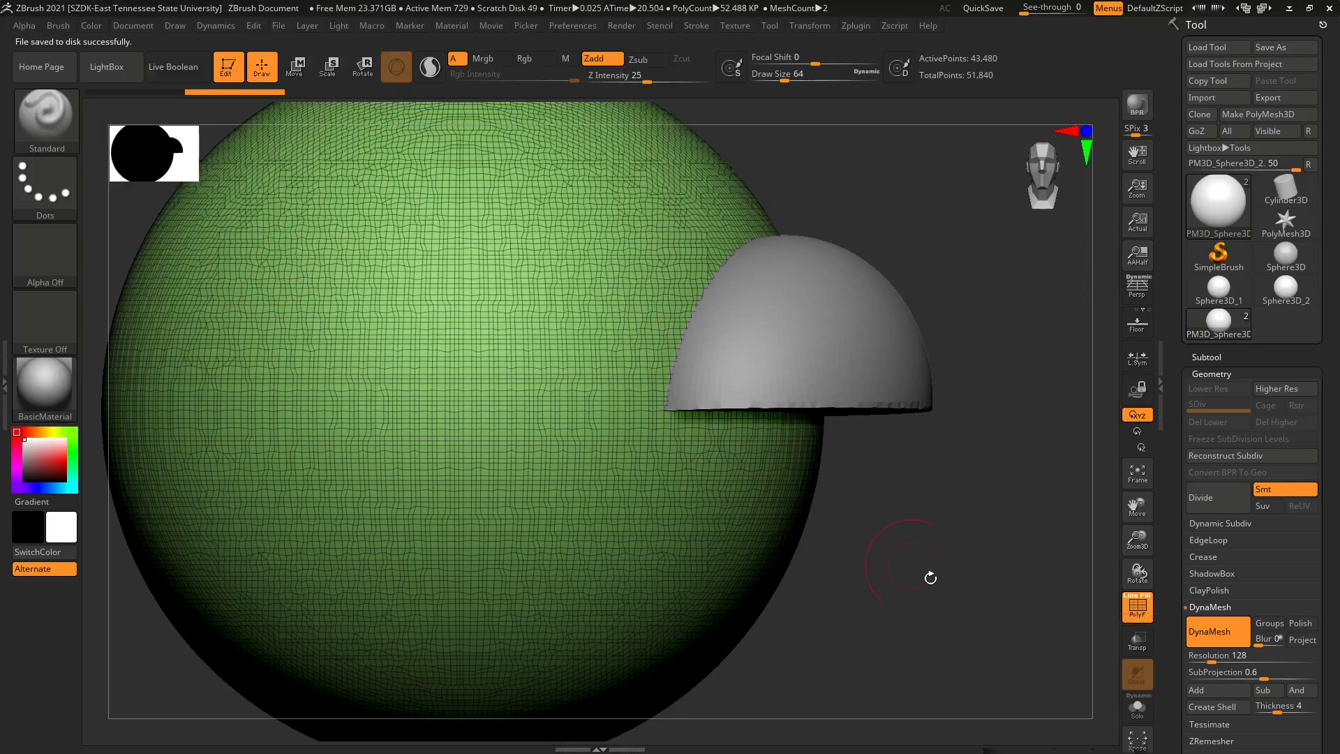
- Make the clipped dome the active subtool and show the list of subtools
alt+drag(906, 574, 905, 528)
alt+click(831, 382)
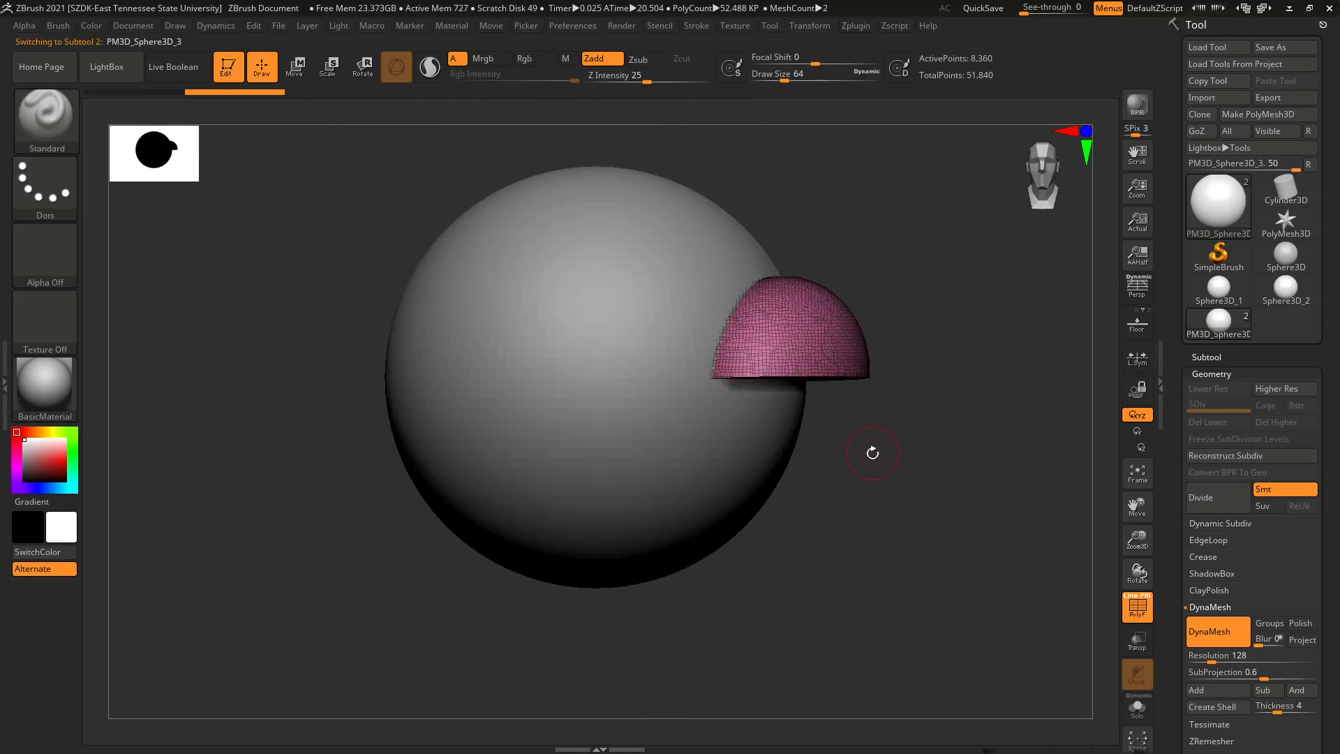
mouse_move(872, 452)
mouse_down()
mouse_move(846, 484)
mouse_move(855, 453)
mouse_up()
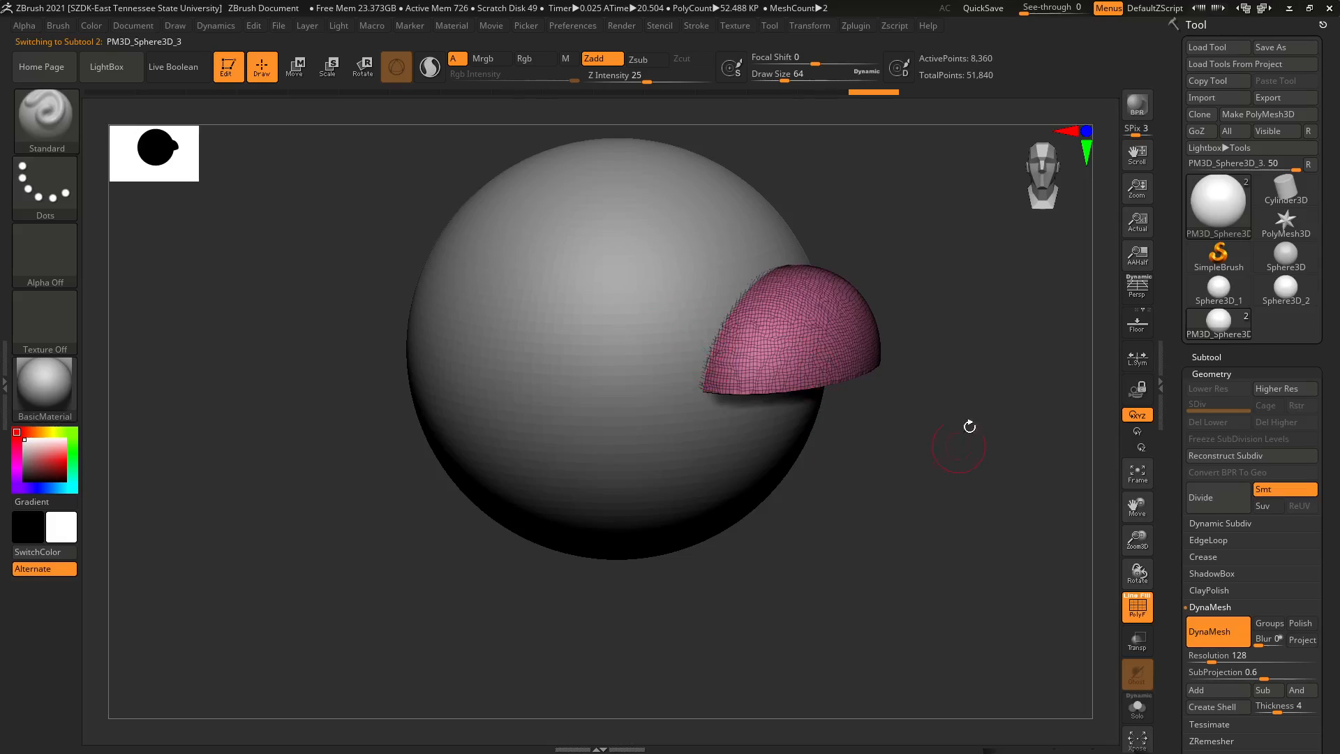
click(1205, 356)
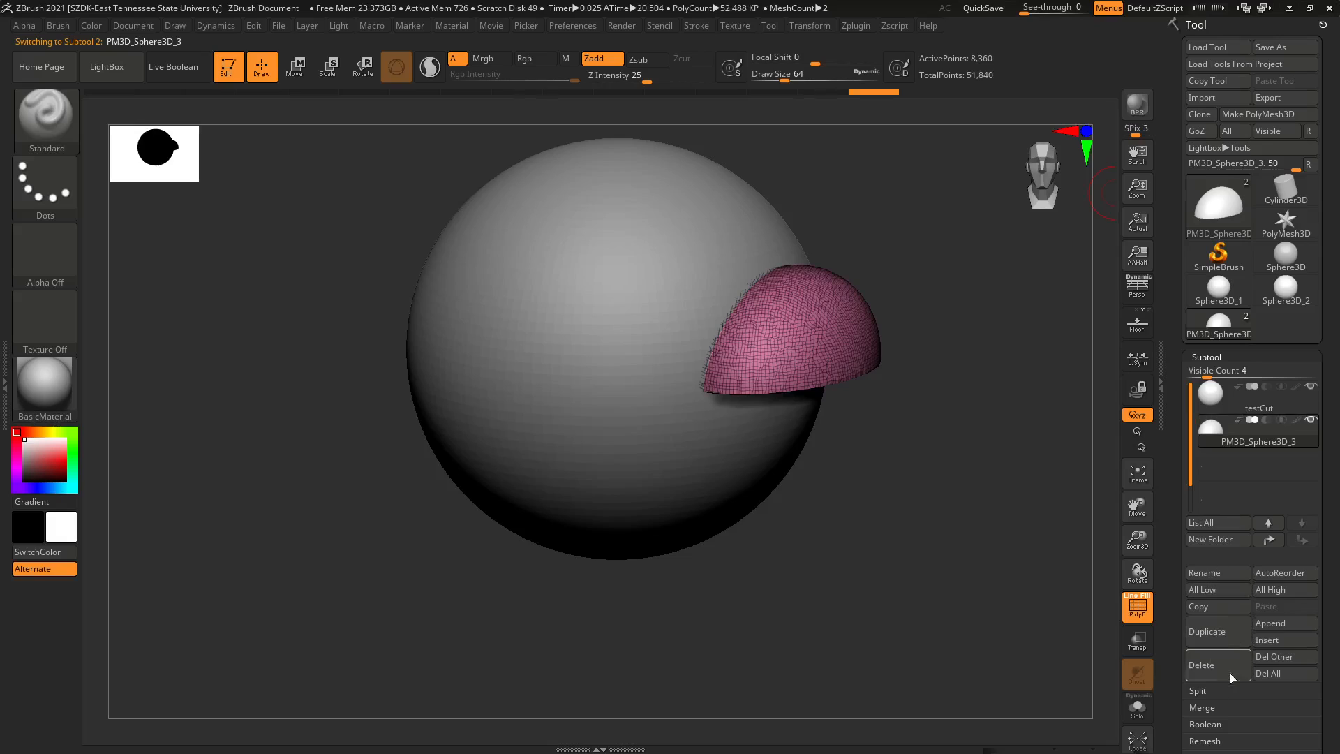
- Save an incremental version of the tool as testCut01 in the same ZTools folder
click(1277, 48)
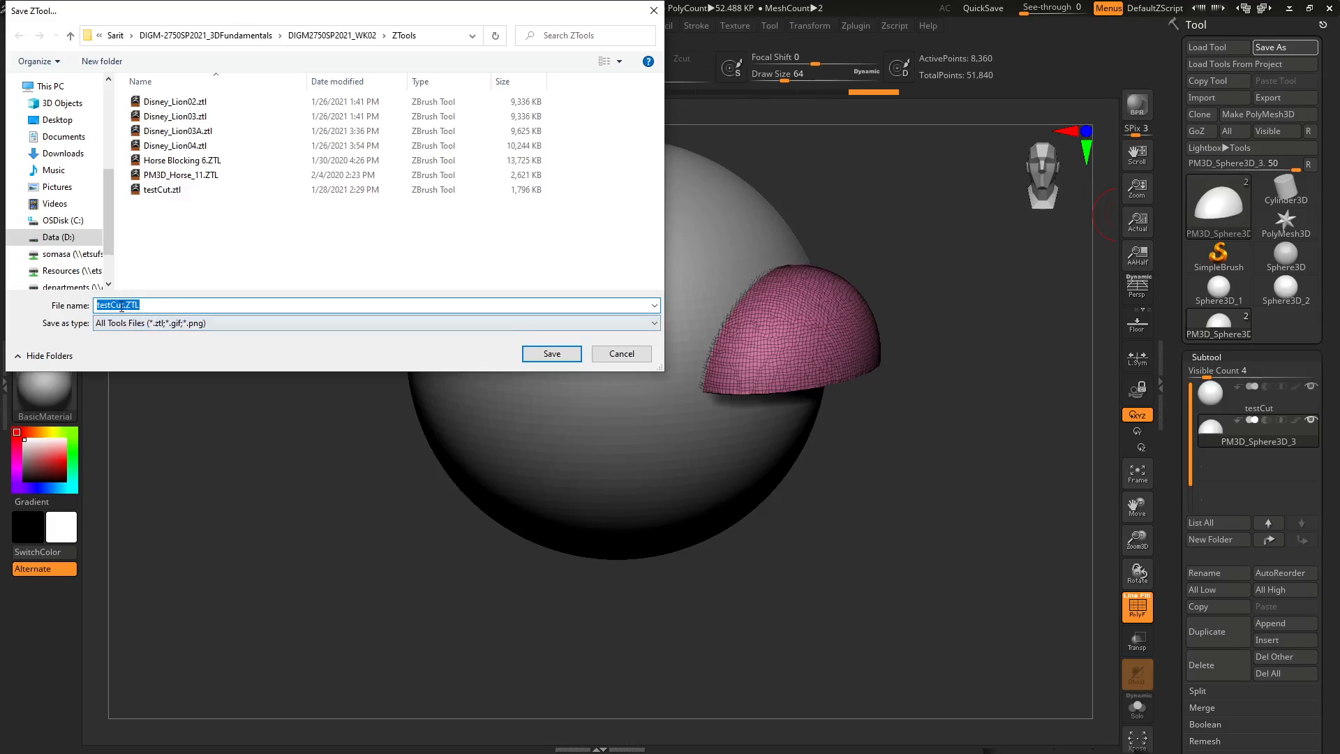
click(126, 306)
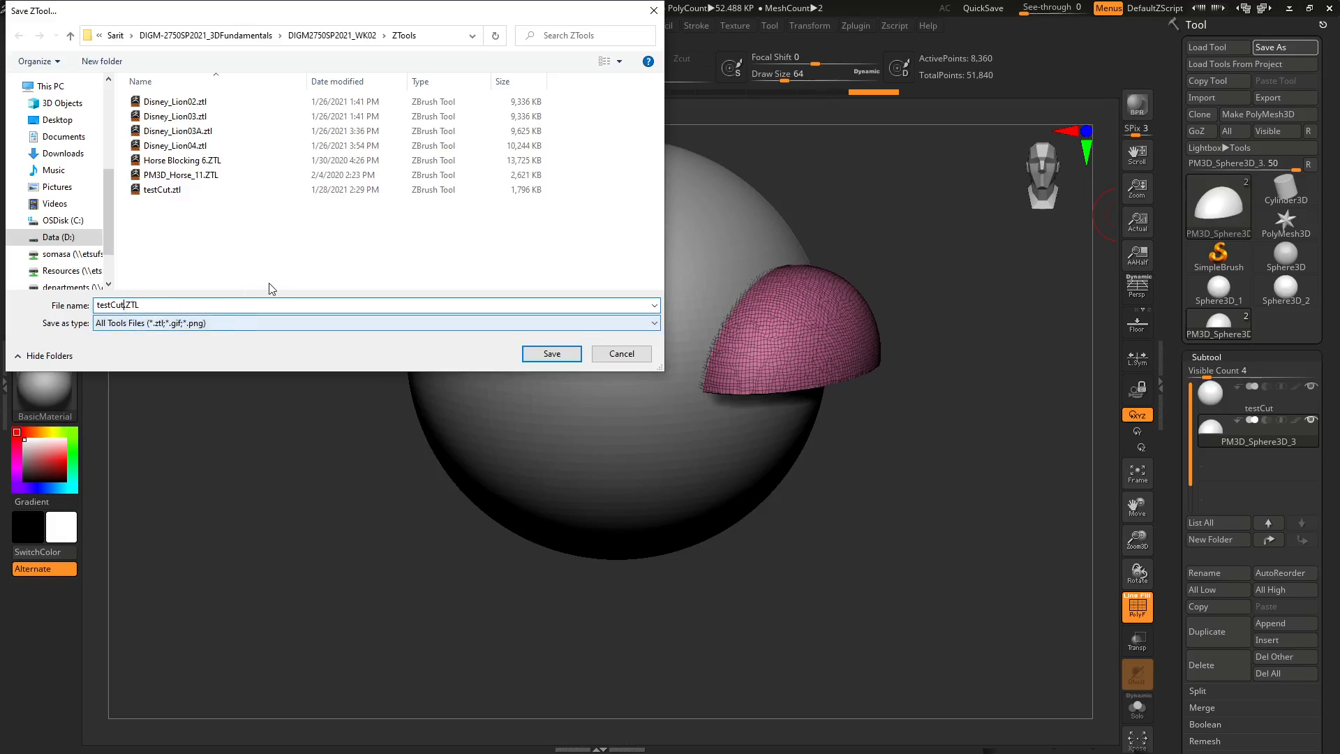
text(01)
key(Return)
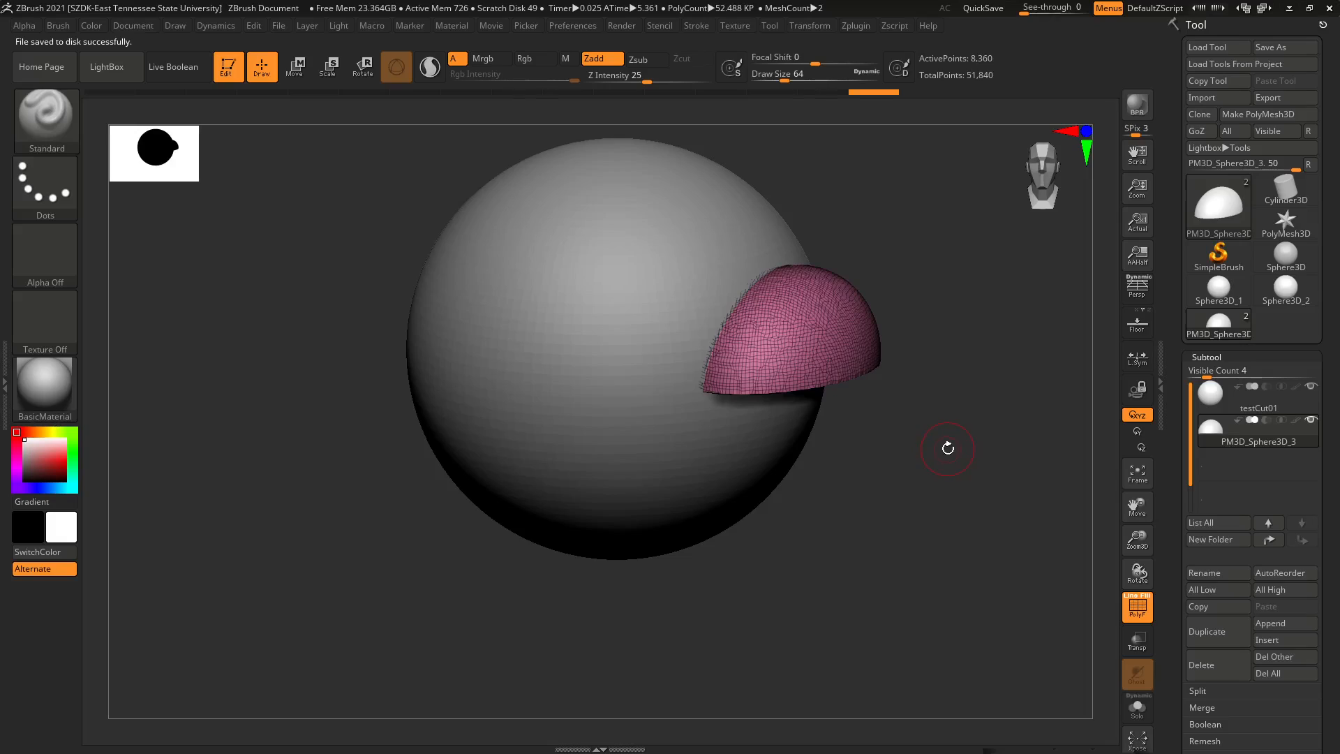
- Examine the tool's subtools and the tools loaded in the session, including the 3D meshes and 2.5D brushes, then collapse the subtool list
drag(945, 442, 951, 433)
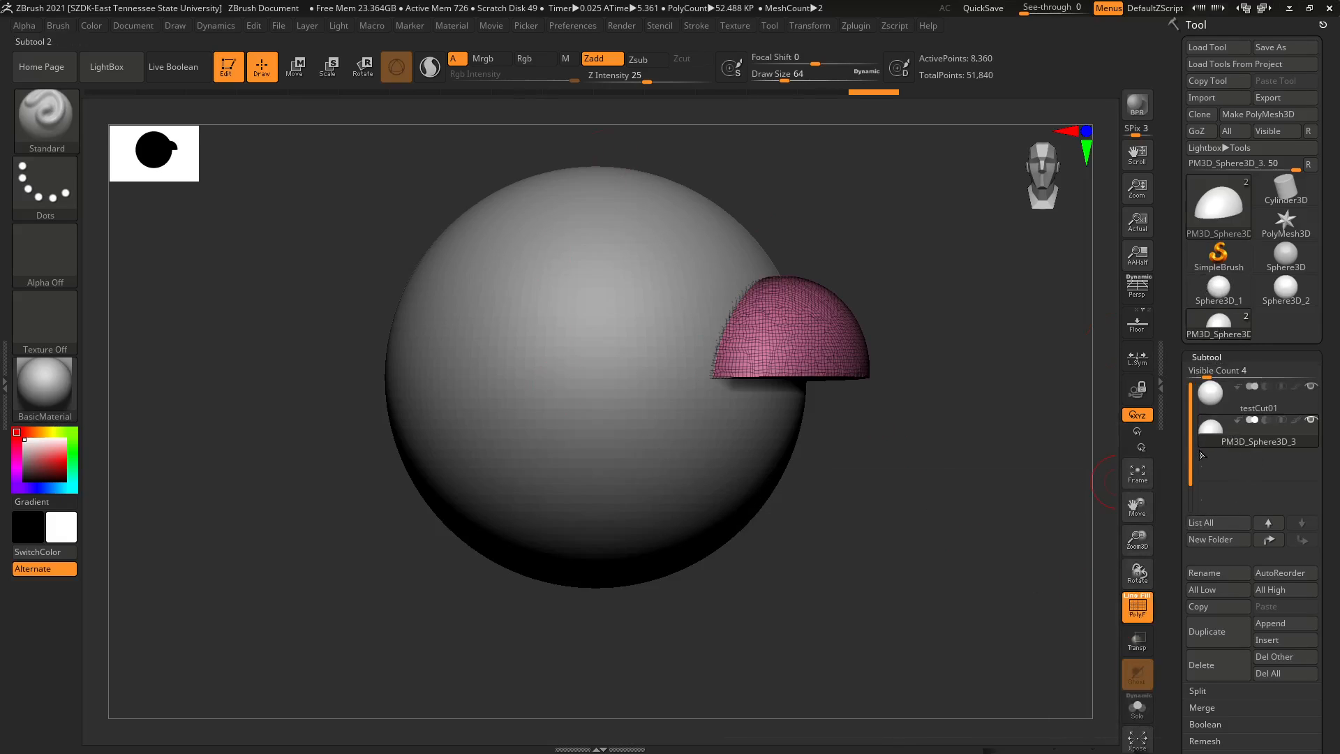
mouse_move(1227, 434)
mouse_move(1282, 288)
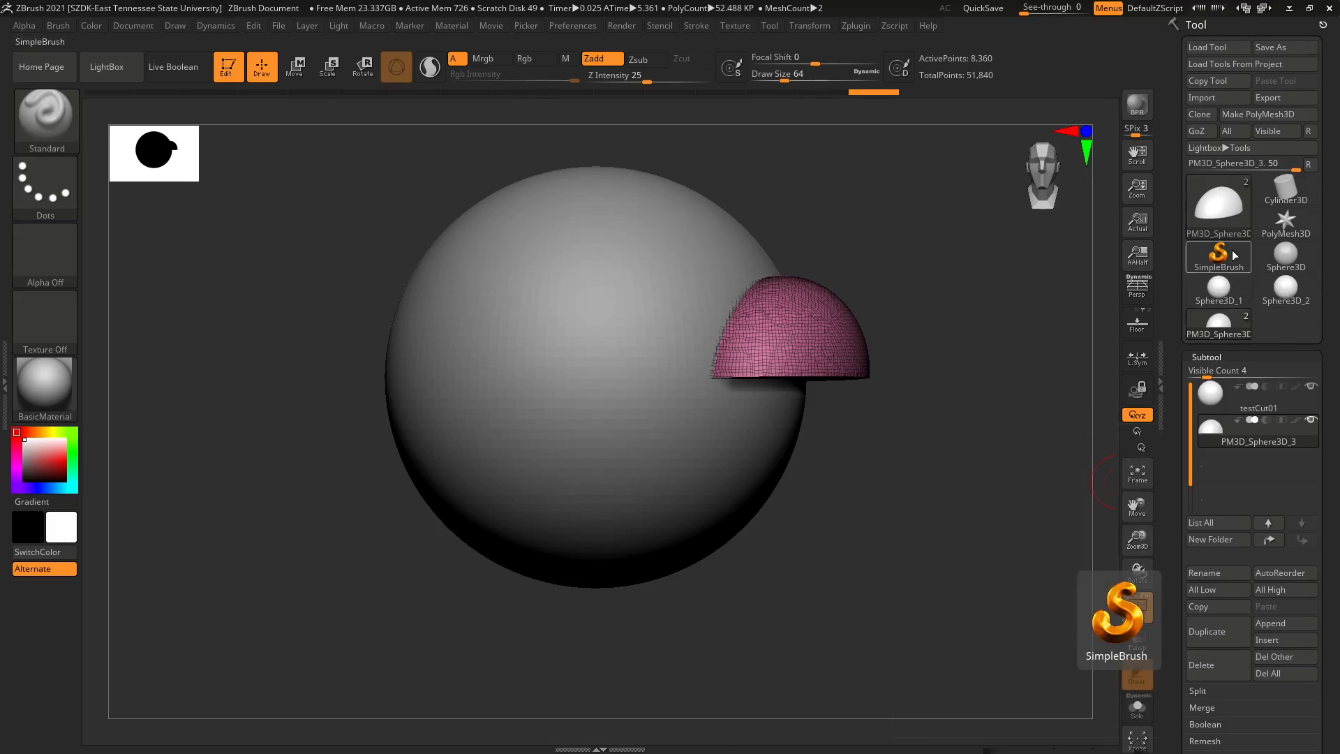
click(1221, 213)
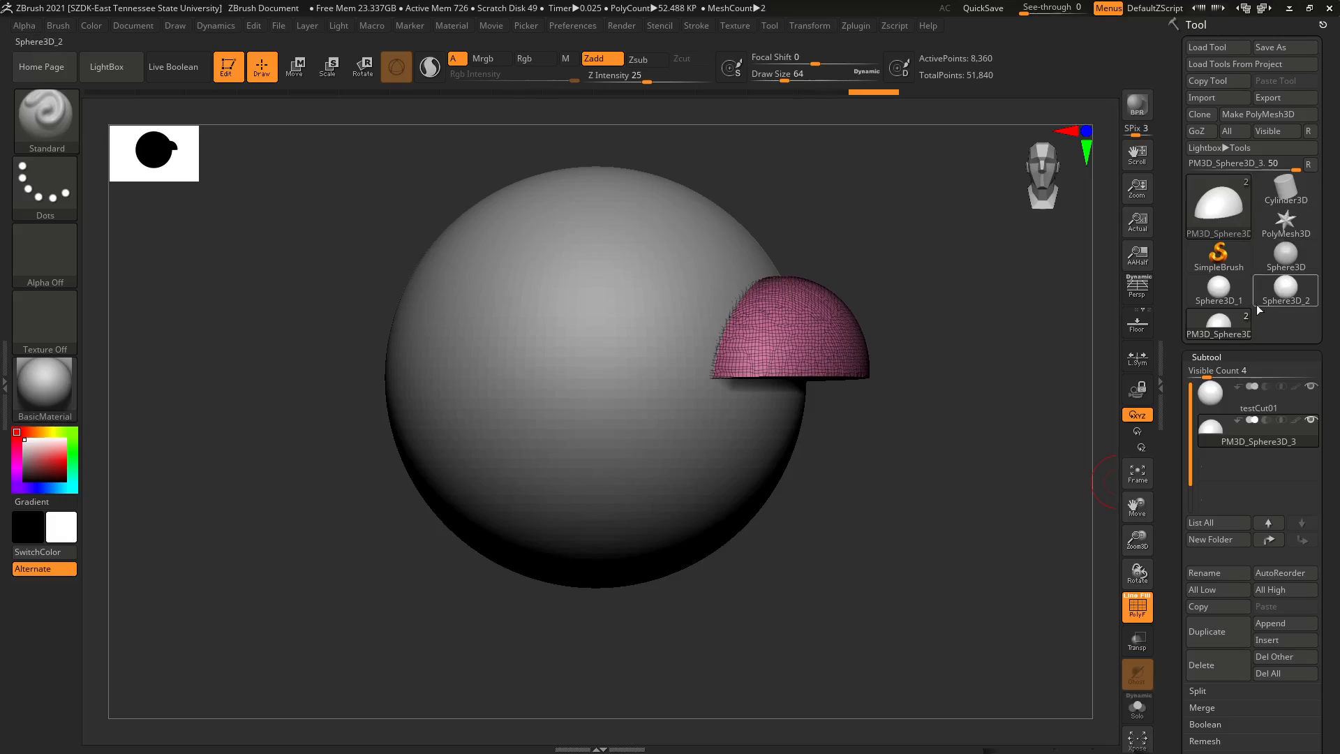
click(1225, 212)
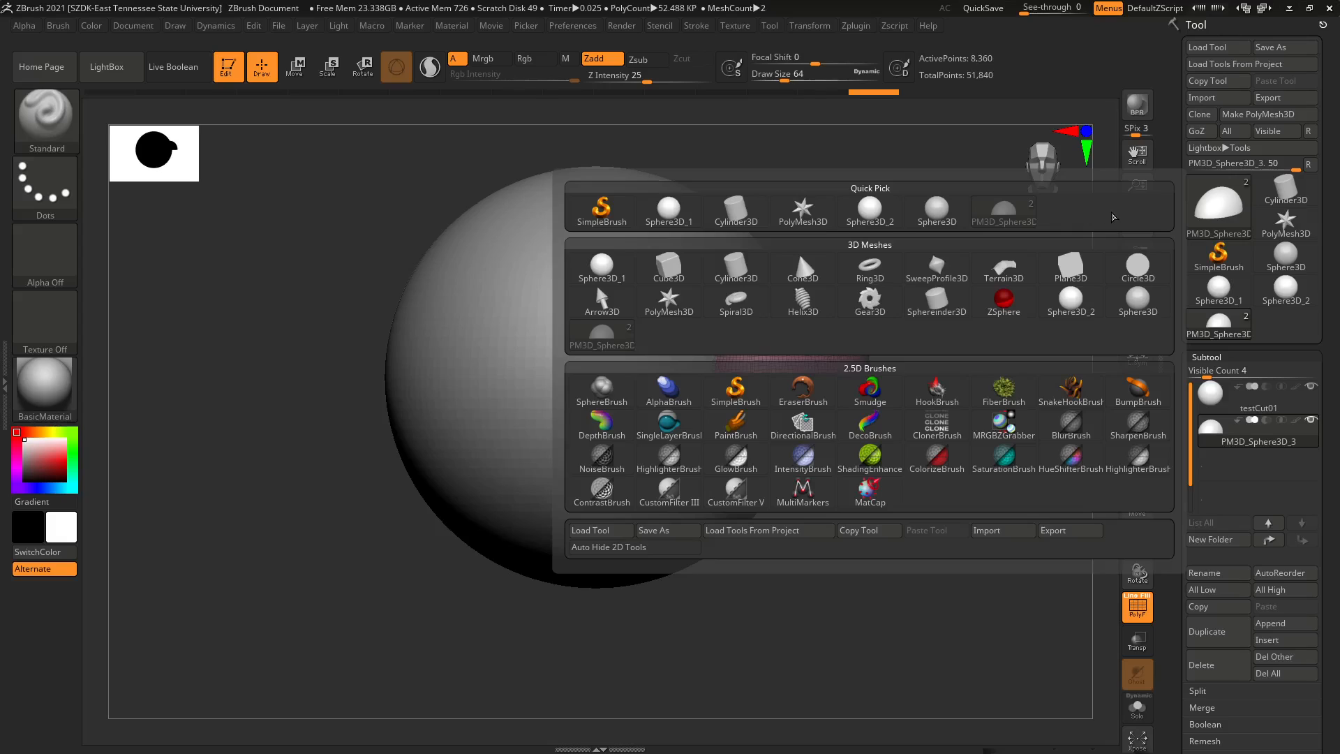
mouse_move(865, 207)
click(1220, 208)
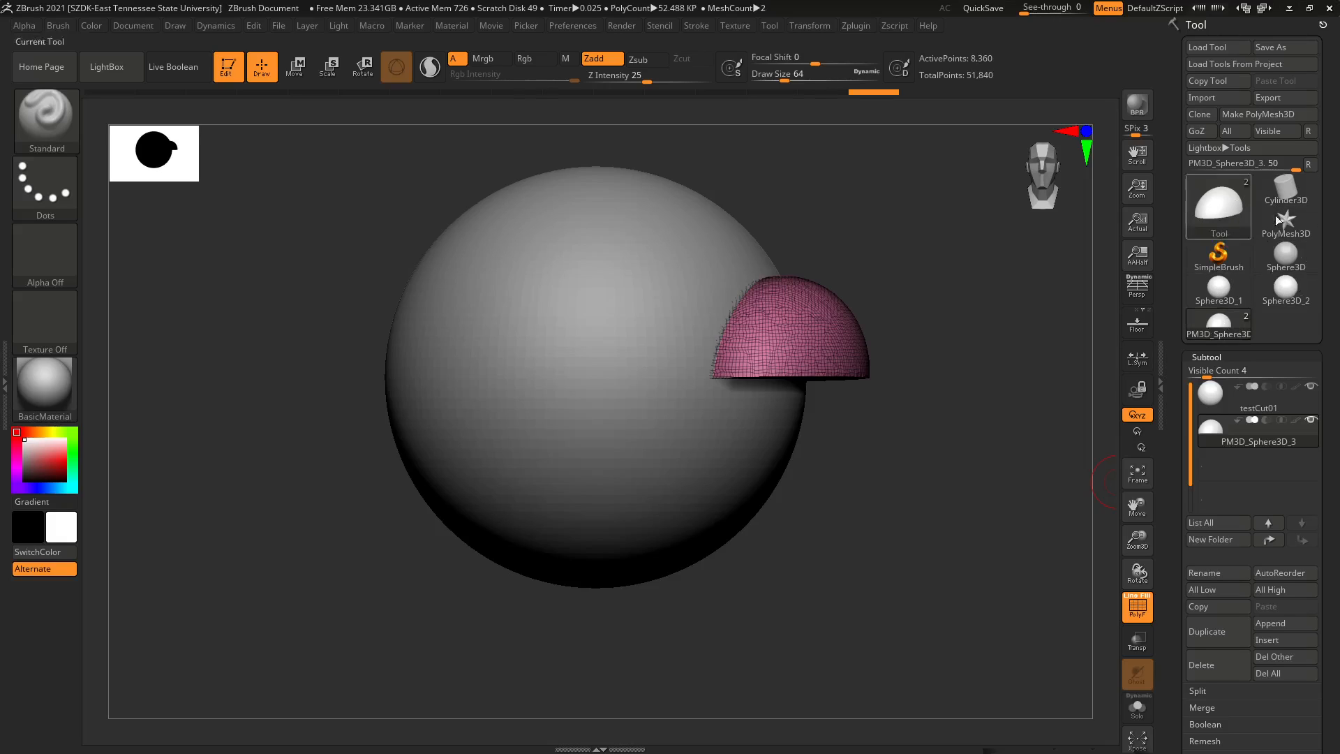
mouse_move(1297, 276)
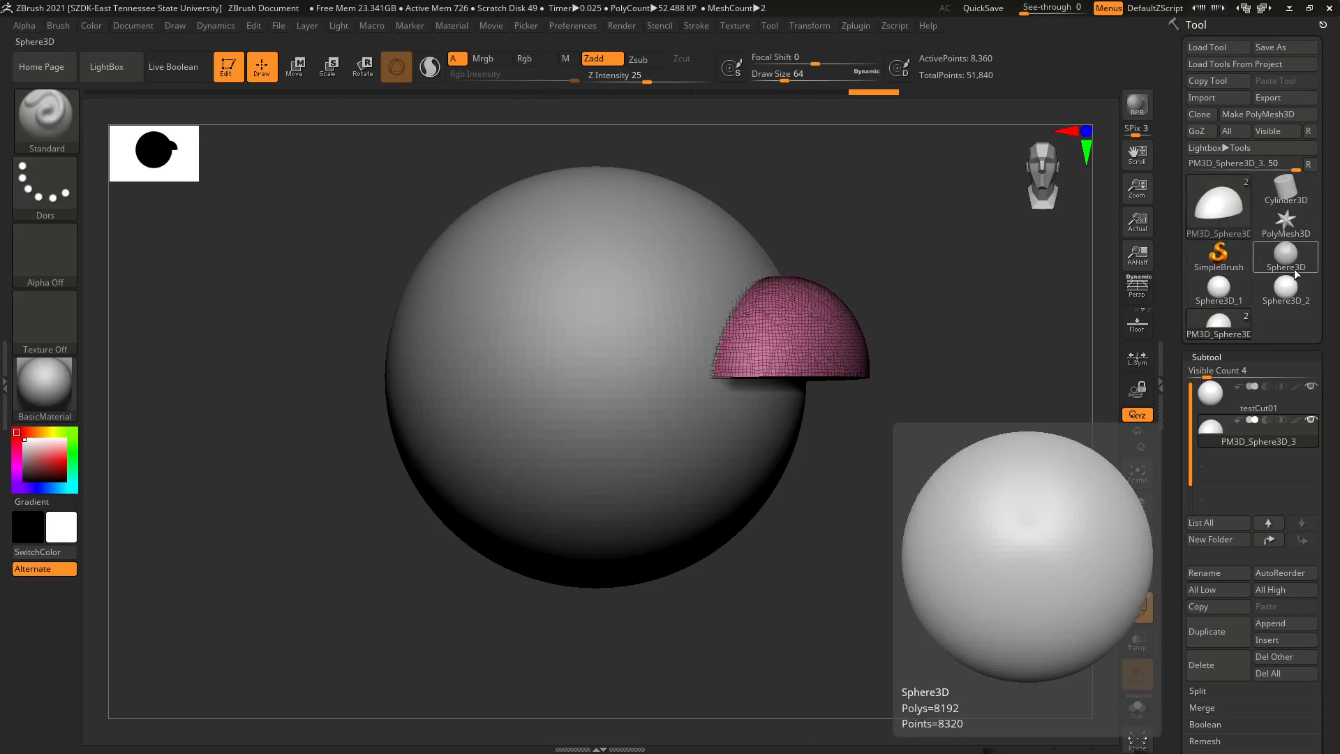
click(281, 26)
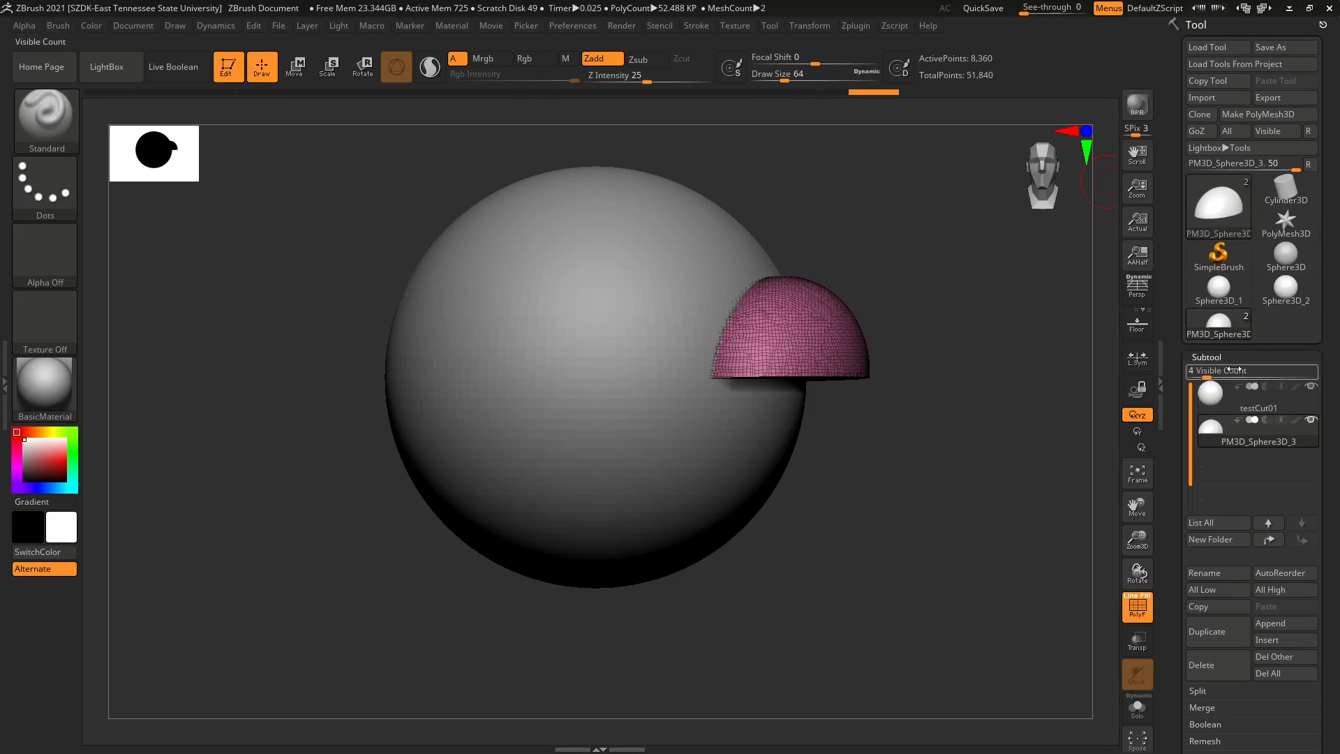
click(1210, 358)
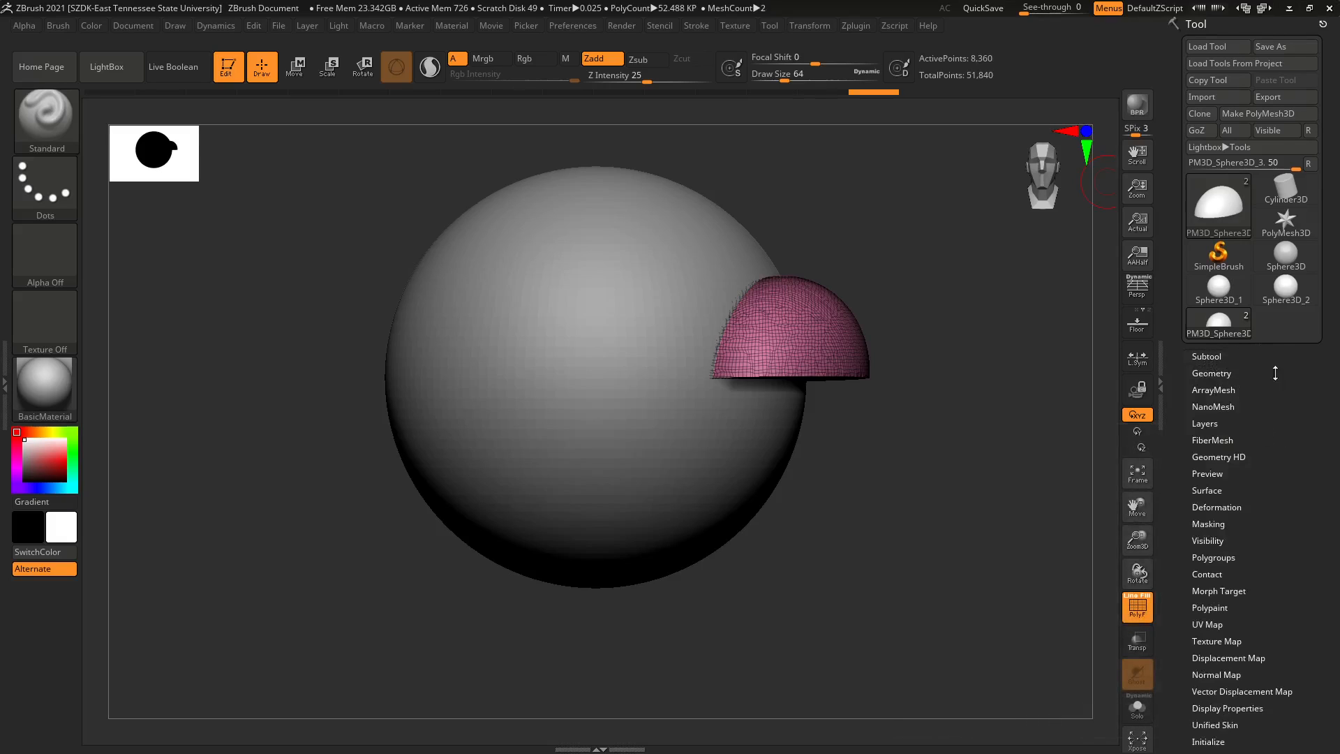
- Show the subtool list, make the full sphere the active subtool, and check the previews of the loaded tools
click(1209, 358)
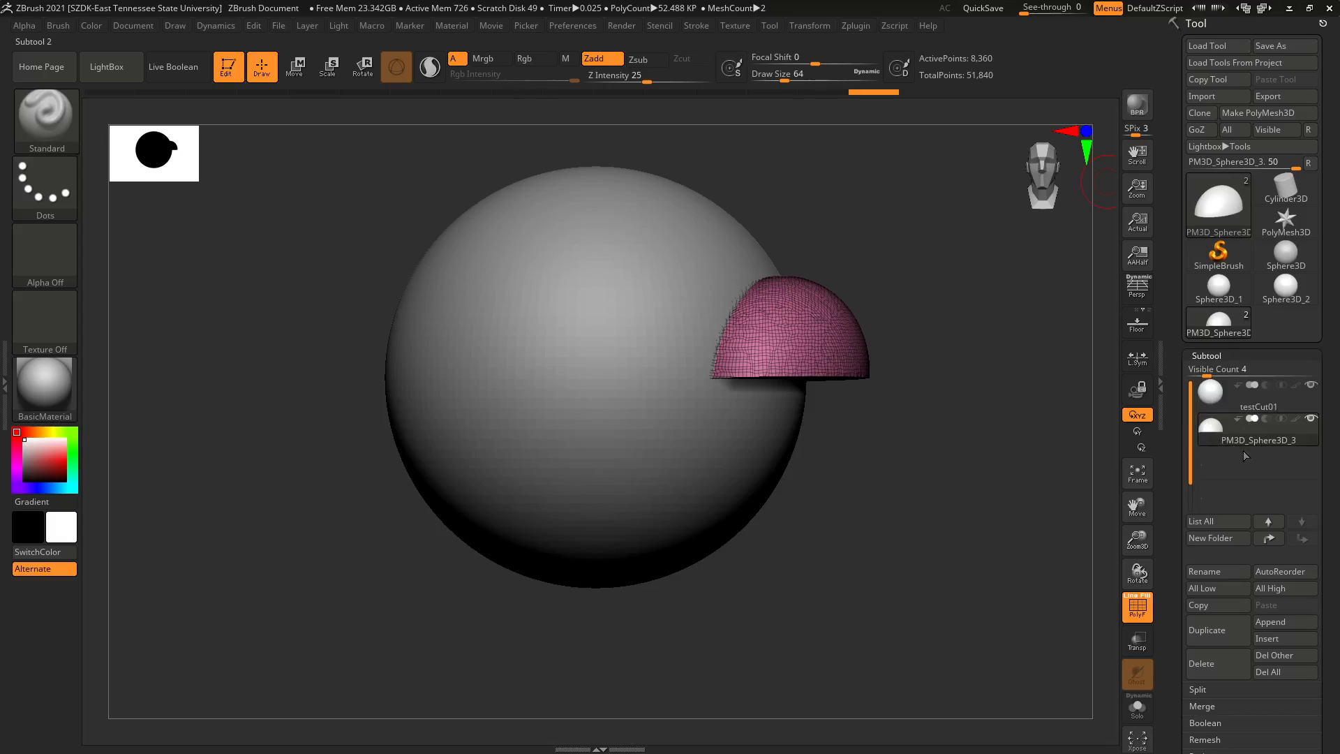
mouse_move(1242, 331)
click(1216, 395)
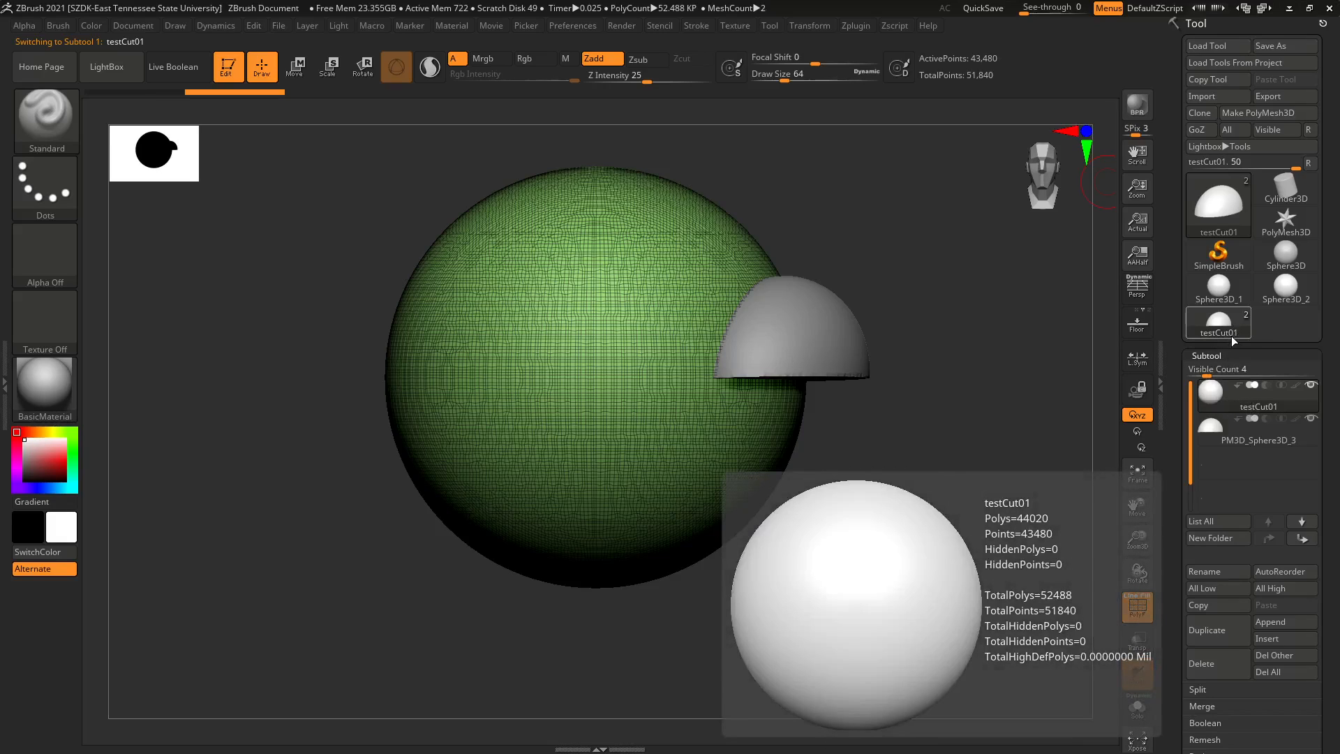
mouse_move(1226, 289)
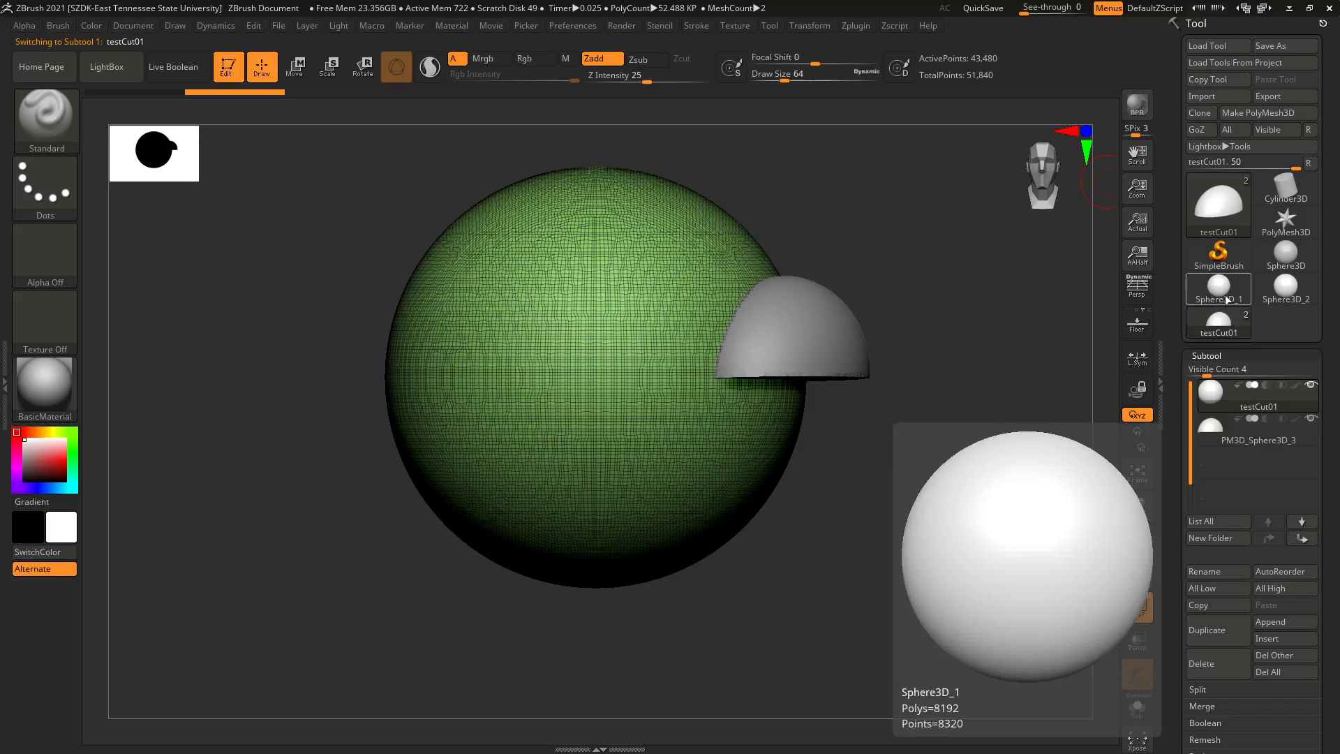
mouse_move(1283, 255)
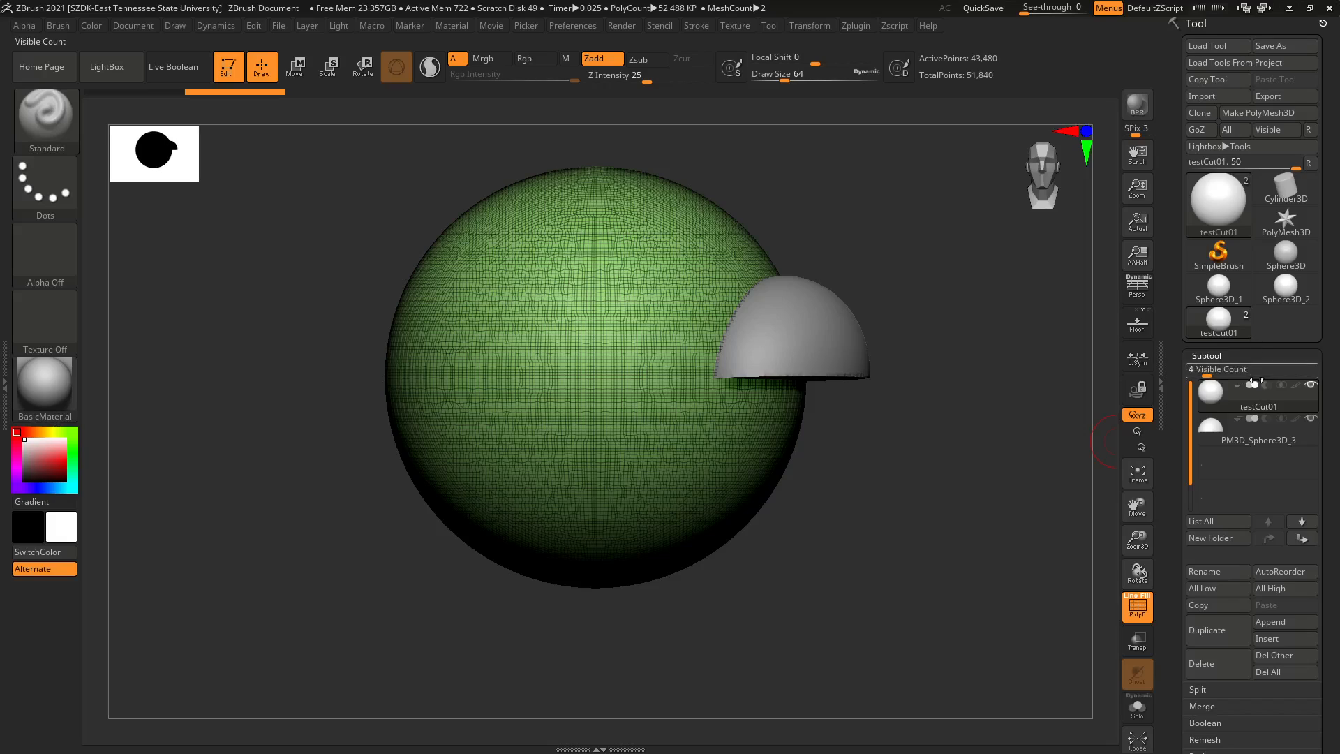
- Merge the full sphere down with the clipped dome into a single subtool, accepting that the operation cannot be undone
scroll(1329, 395, down, 5)
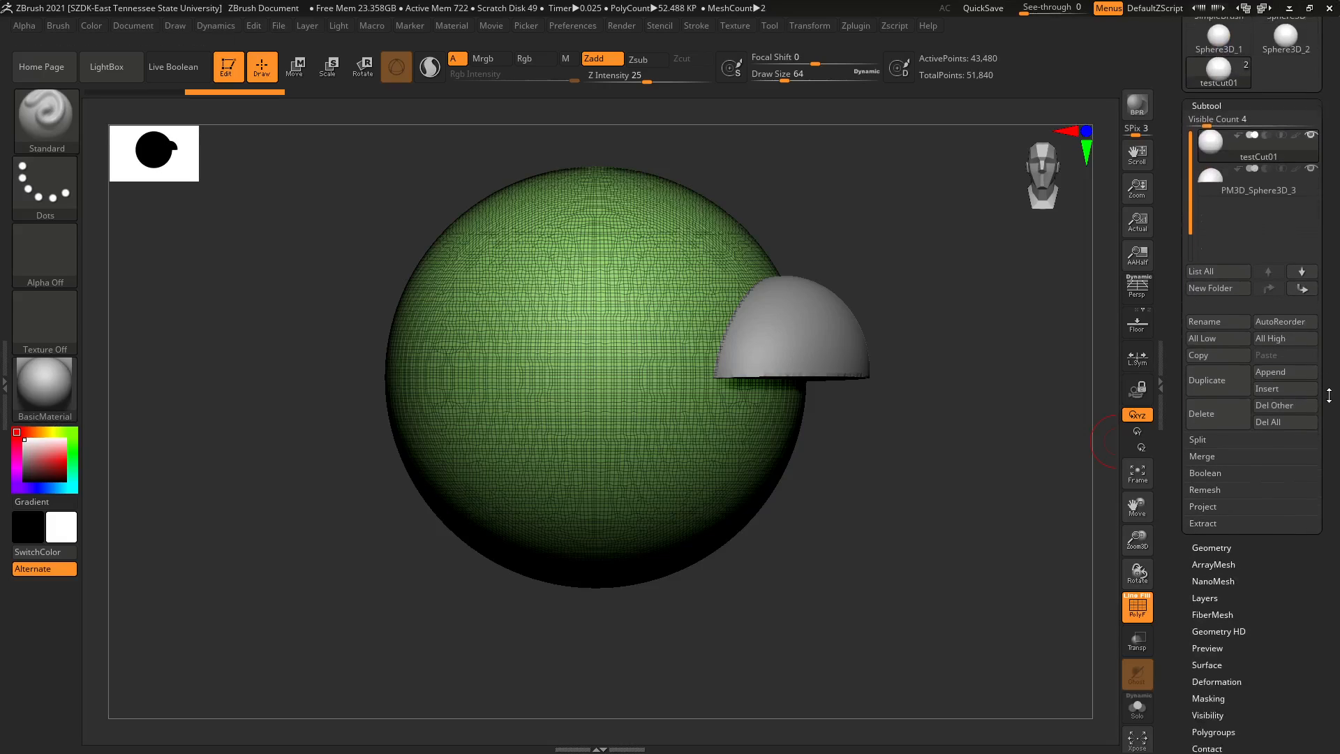
drag(1329, 395, 1329, 392)
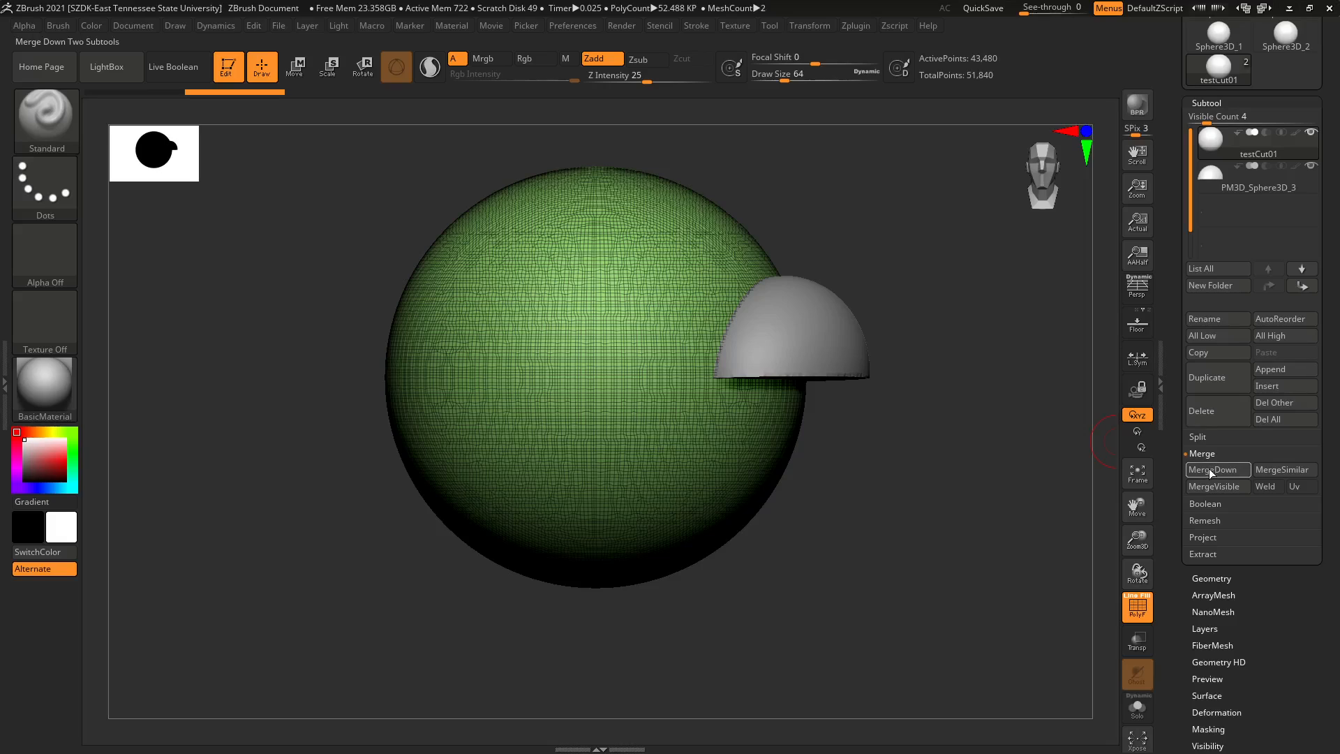
click(1213, 470)
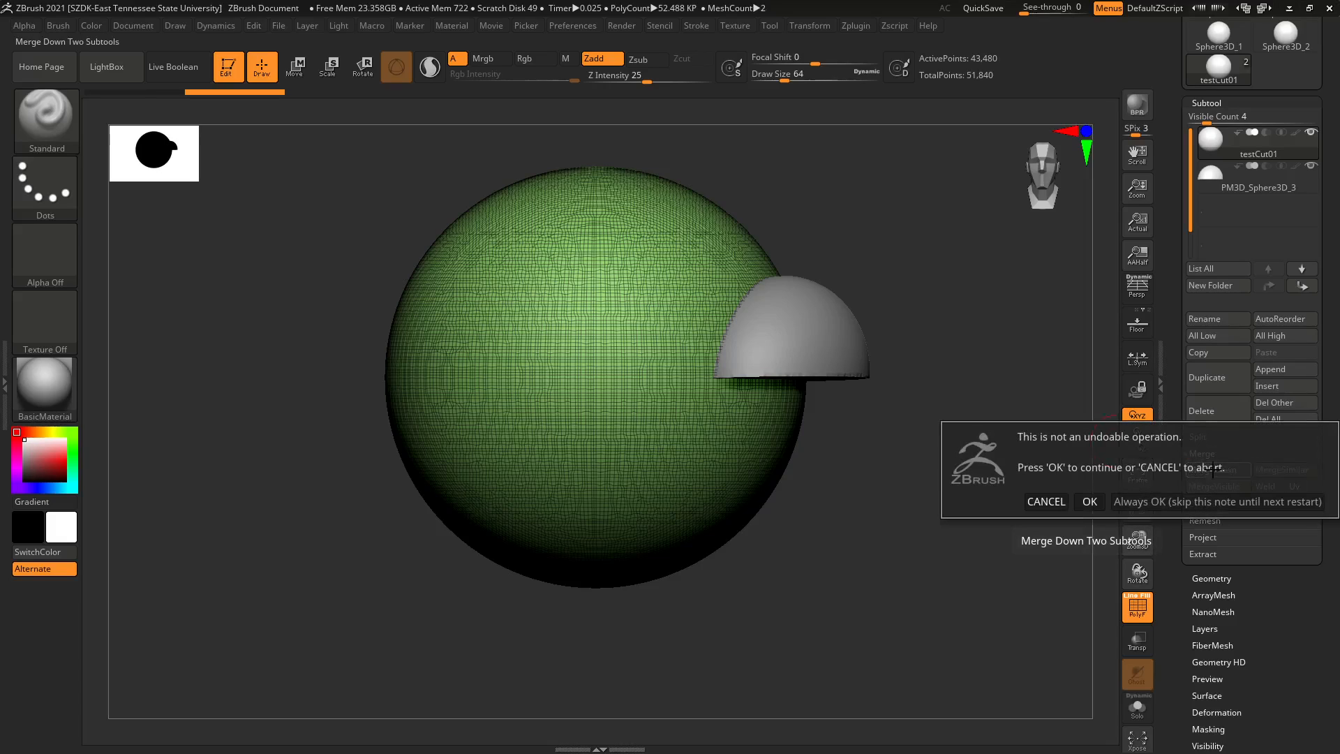
click(1090, 497)
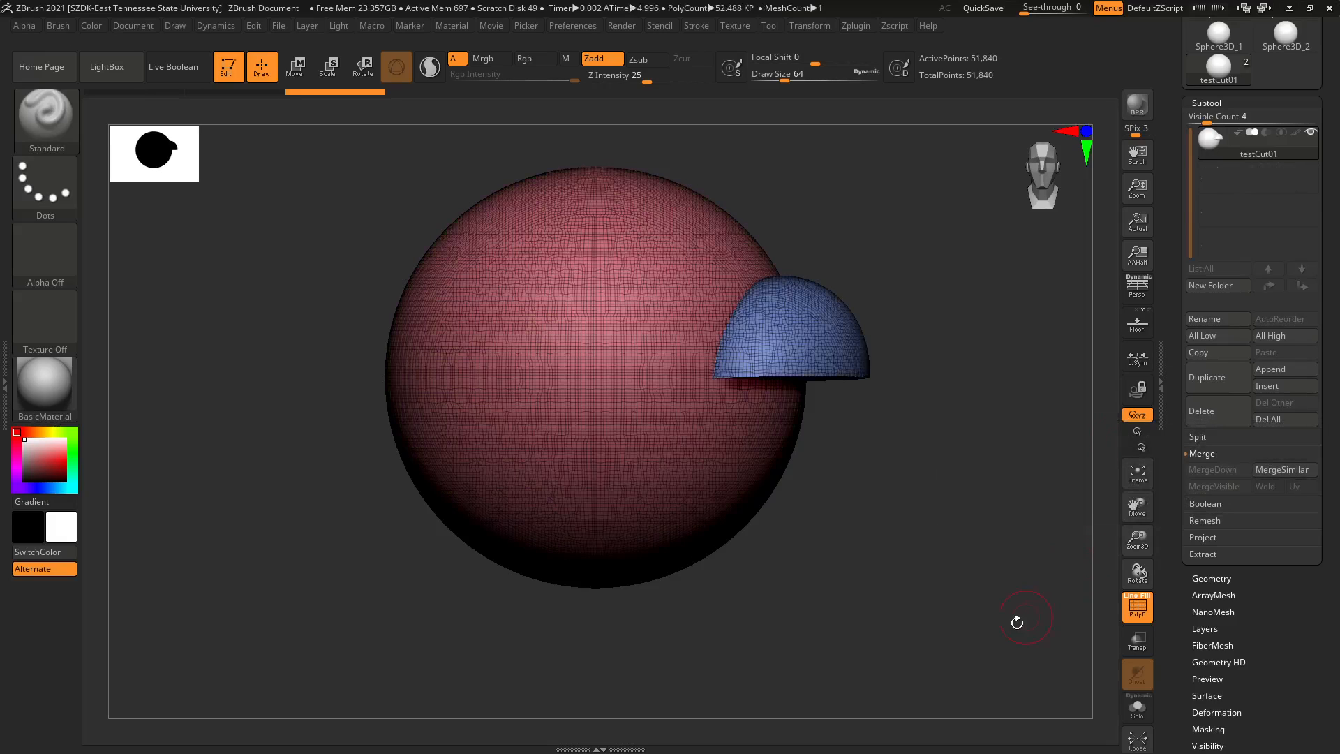
- Isolate the dome's polygroup, invert the visibility to see only the sphere, and show the whole mesh again
mouse_move(930, 424)
mouse_down()
mouse_move(927, 514)
mouse_move(960, 398)
mouse_move(933, 433)
mouse_move(952, 429)
mouse_up()
key(ctrl+shift)
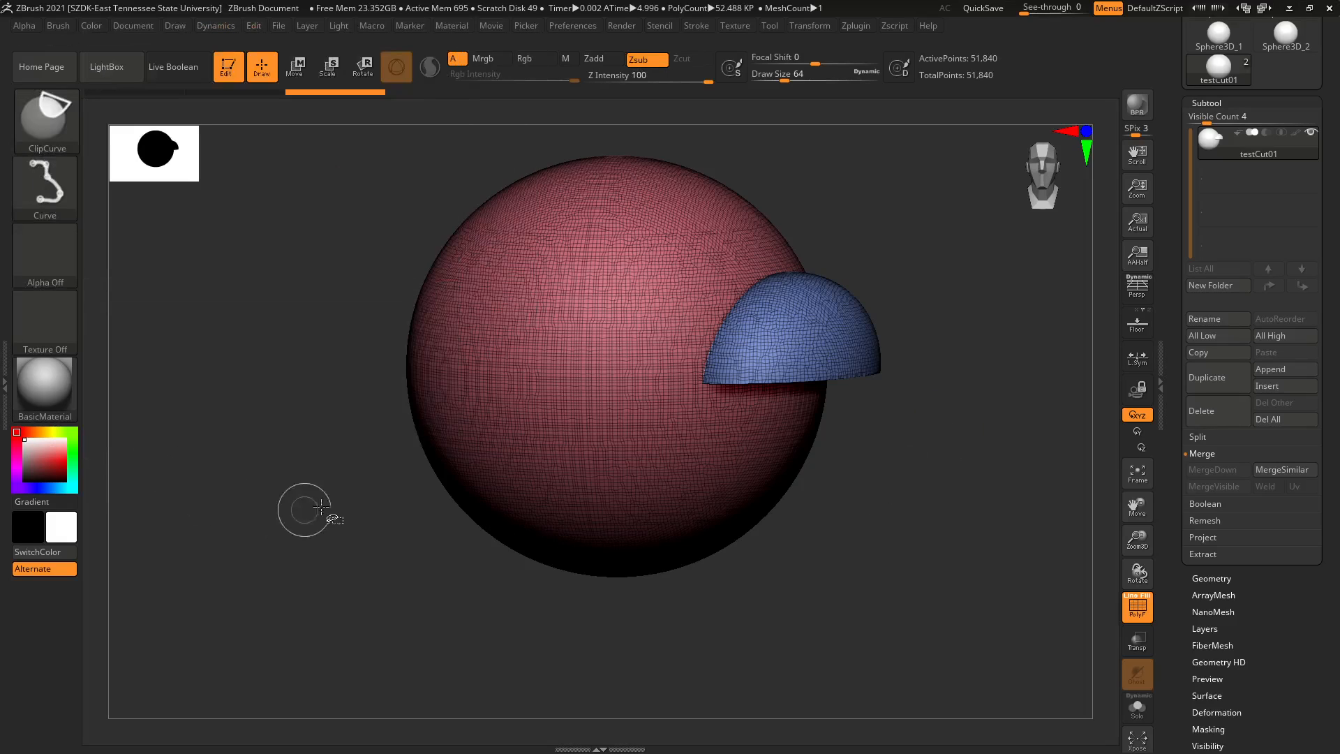
click(36, 114)
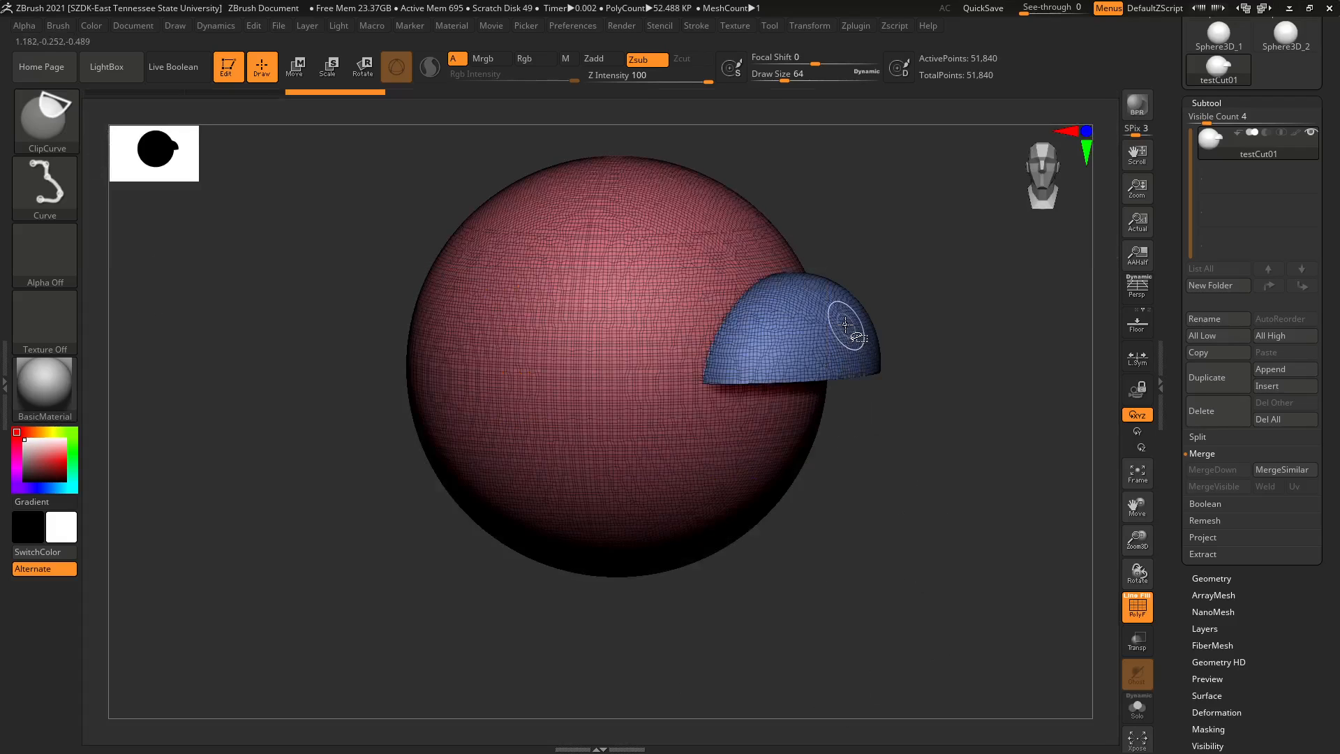
ctrl+shift+click(844, 323)
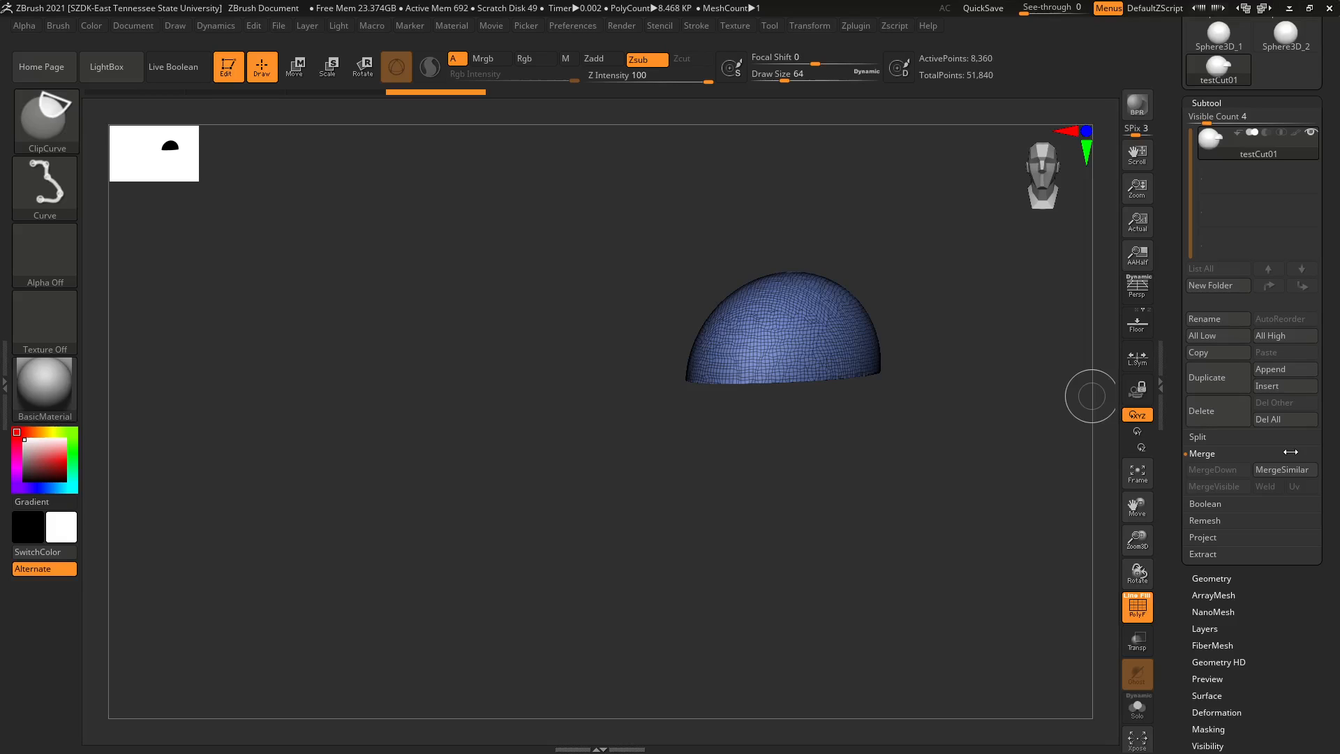
ctrl+shift+click(843, 393)
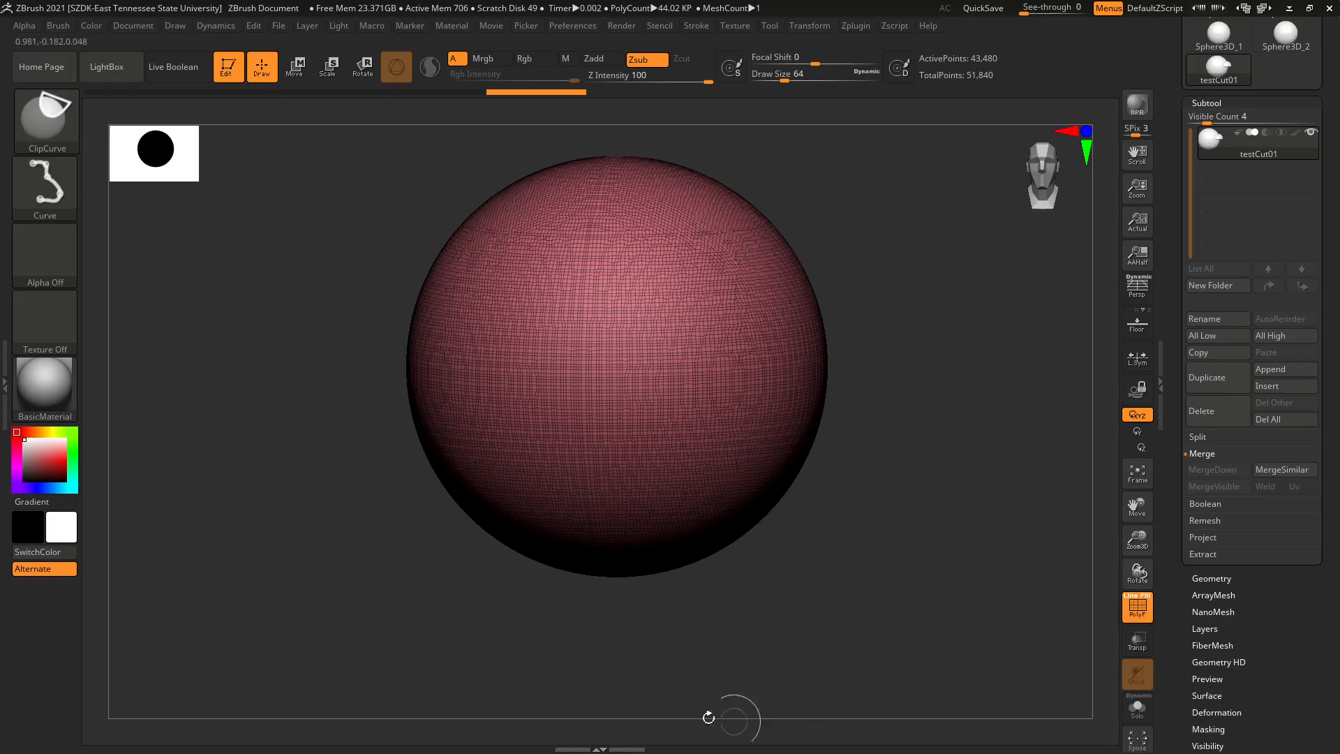
ctrl+shift+click(179, 396)
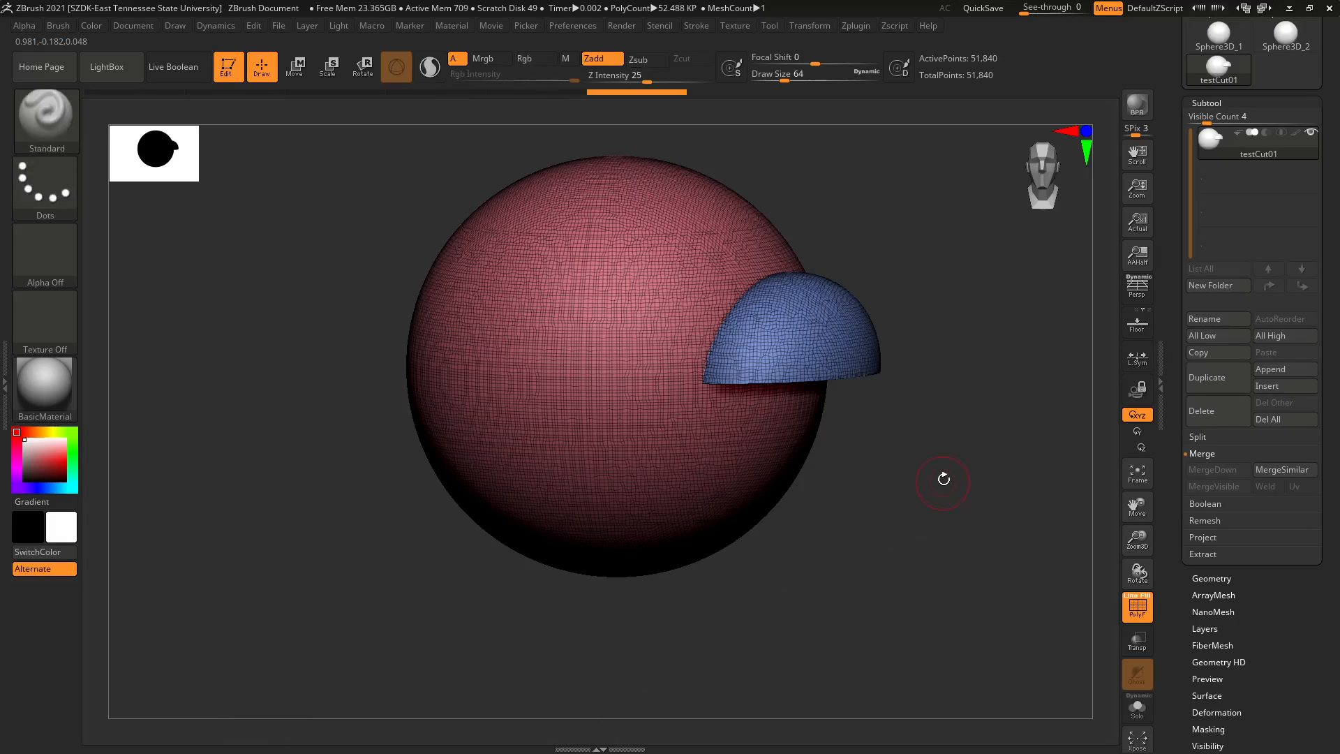
- Isolate the dome's polygroup and mark it as a DynaMesh subtractive group with Group As Dynamesh Sub
drag(945, 486, 942, 518)
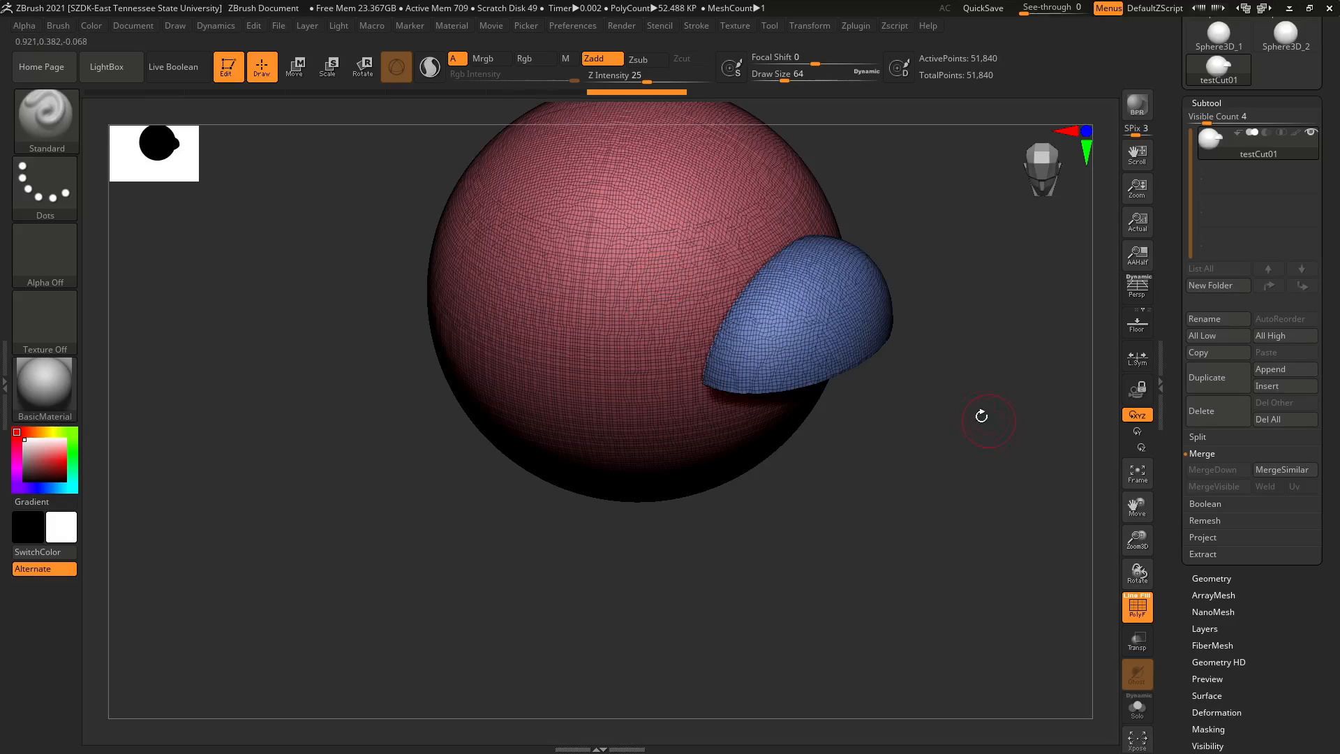
key(ctrl)
key(ctrl+shift)
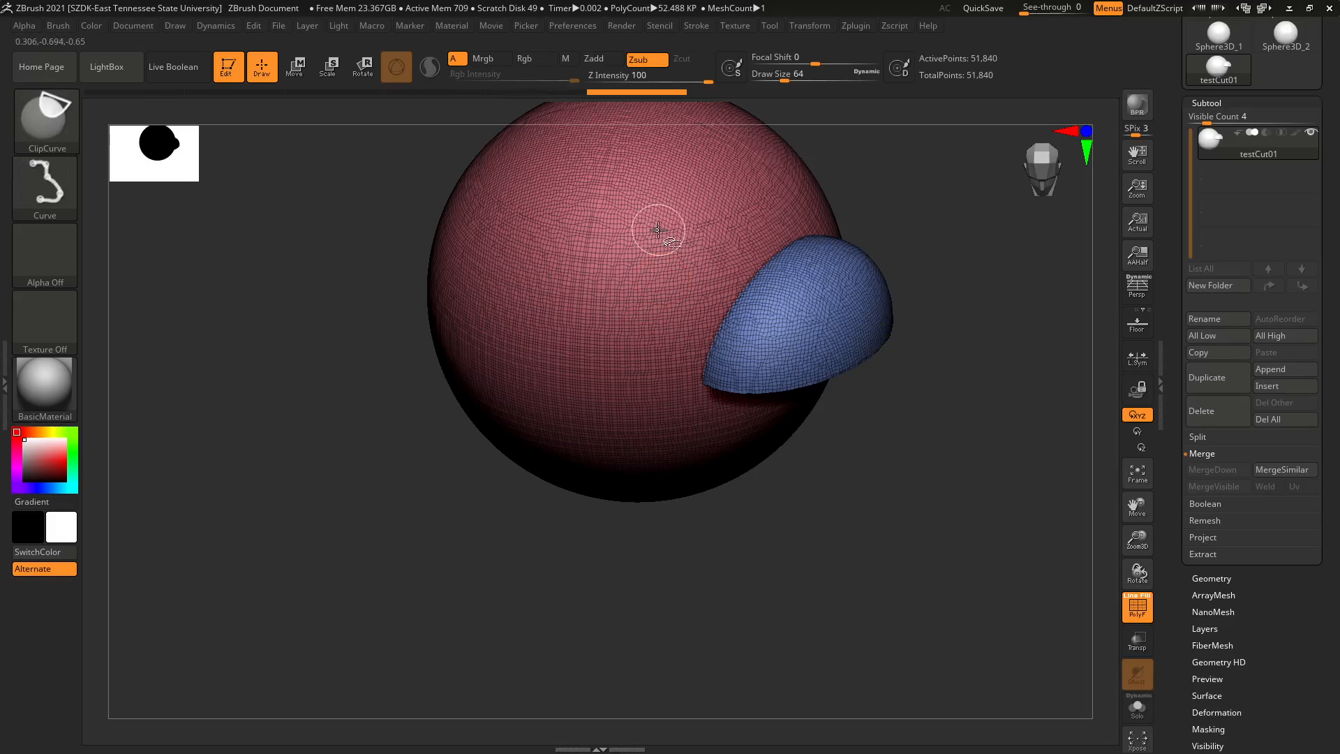
ctrl+shift+click(868, 288)
scroll(1264, 566, down, 1)
scroll(1264, 566, down, 5)
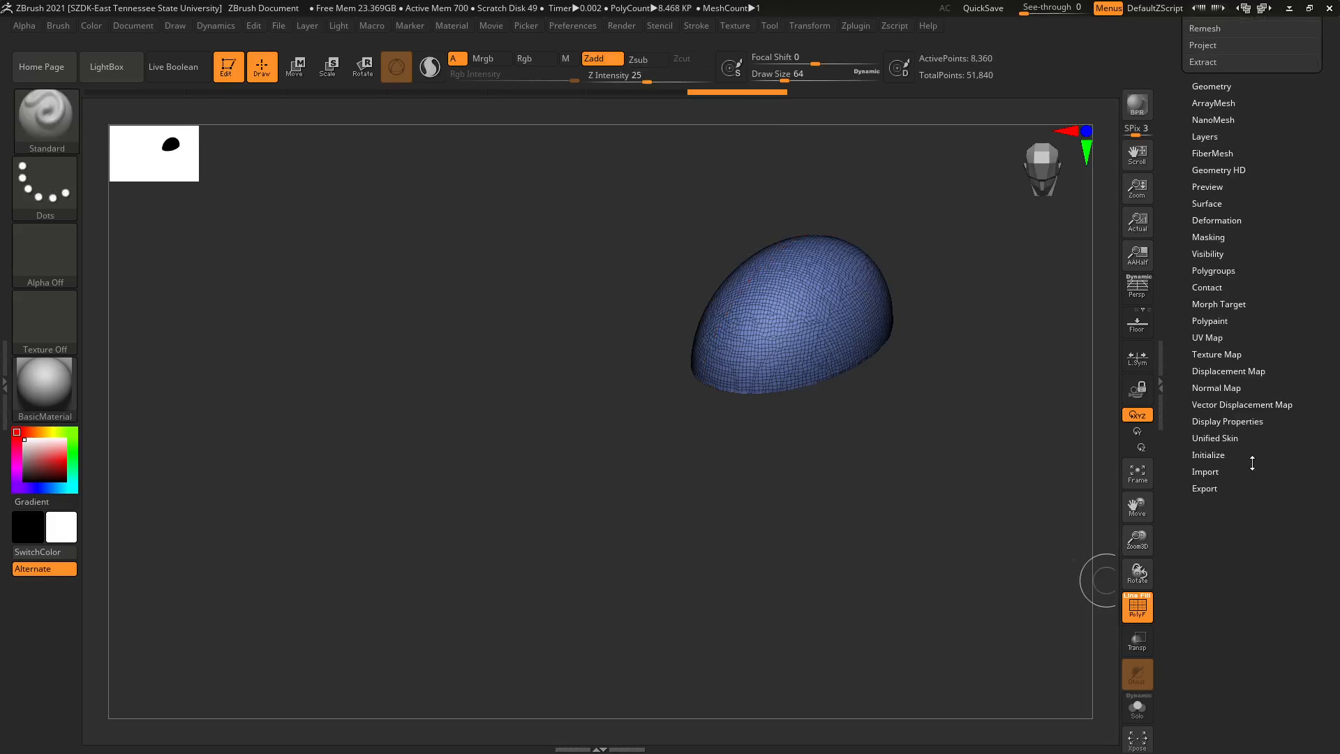
click(1215, 275)
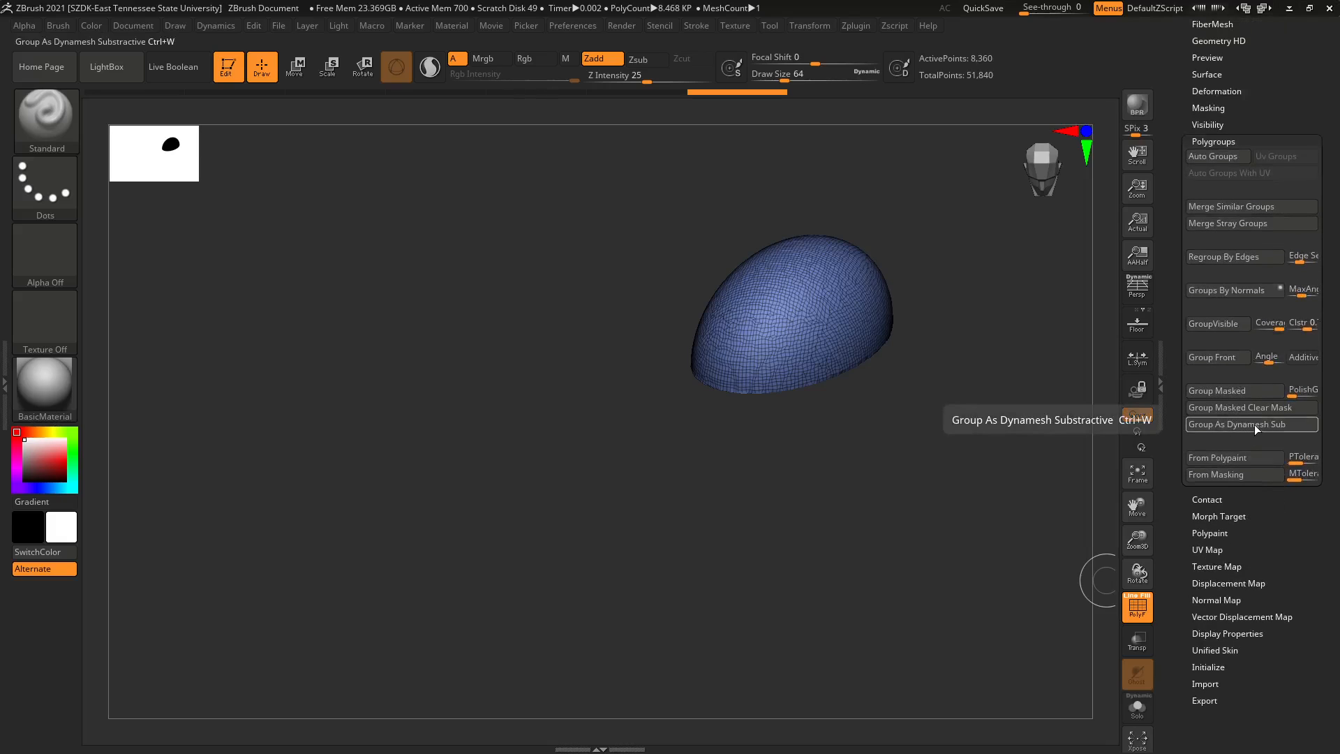
click(1255, 425)
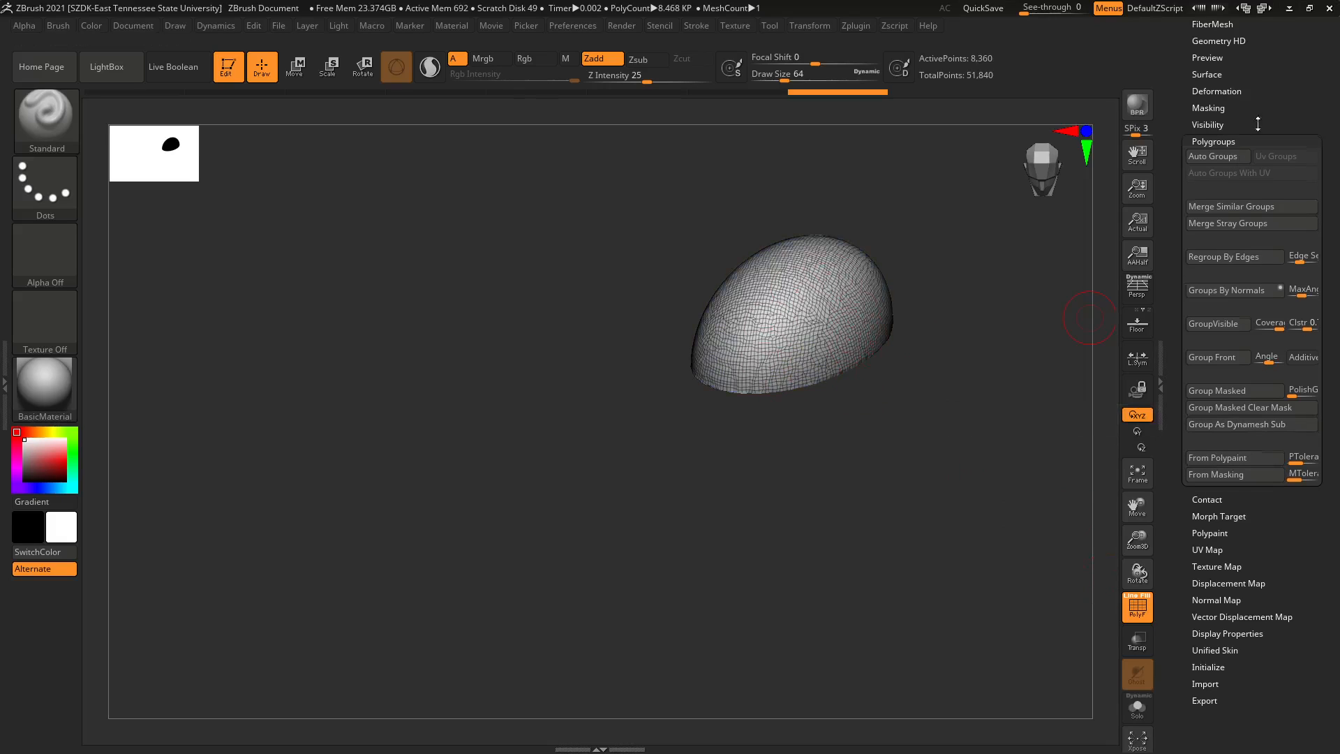
- Unhide the sphere and re-run DynaMesh at resolution 128 to cut the dome's shape out of it
drag(1258, 123, 1215, 266)
click(1215, 243)
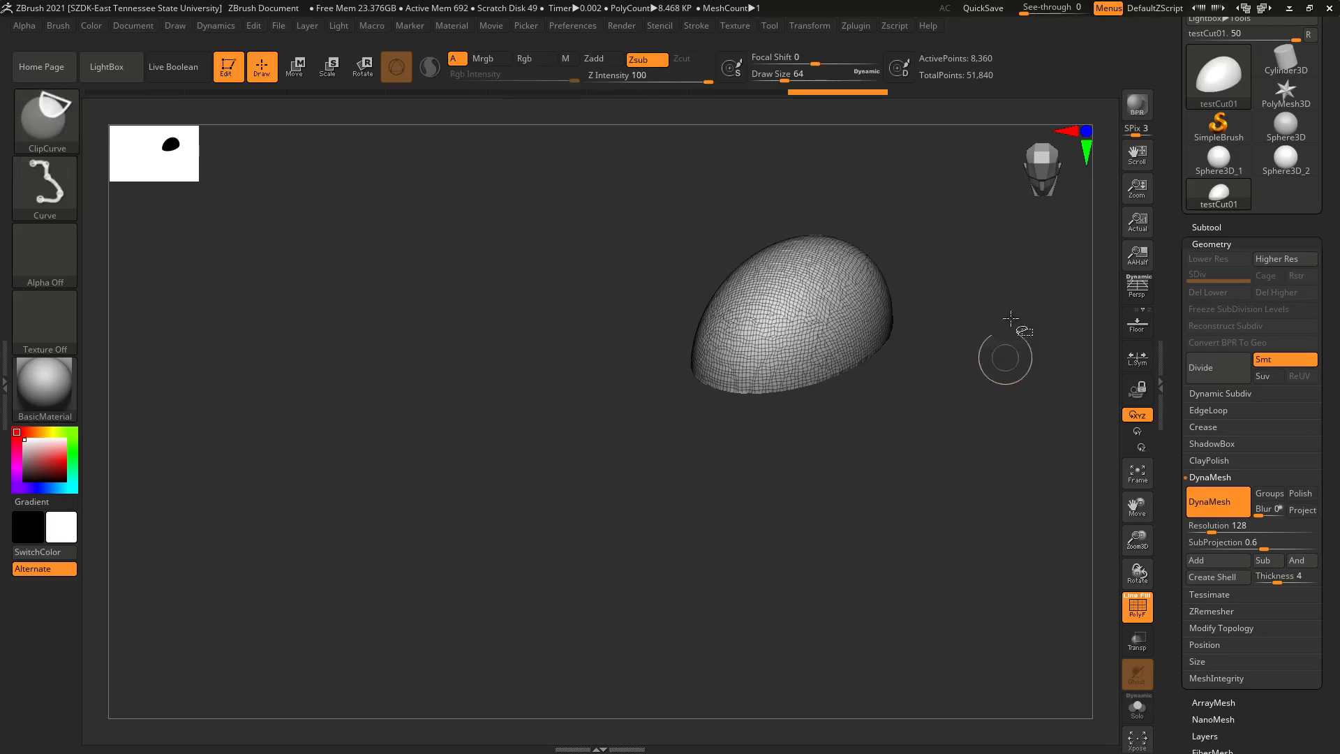
ctrl+shift+drag(1006, 234, 1011, 391)
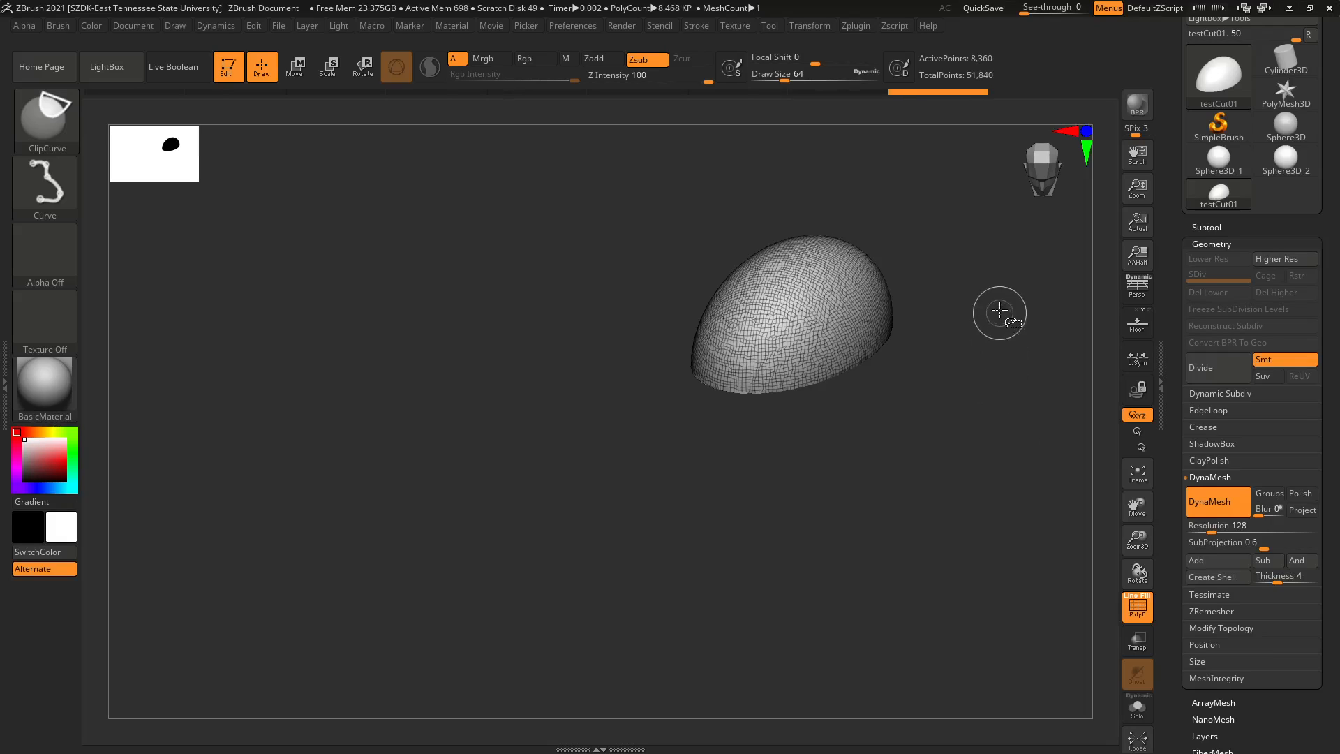
ctrl+shift+click(960, 300)
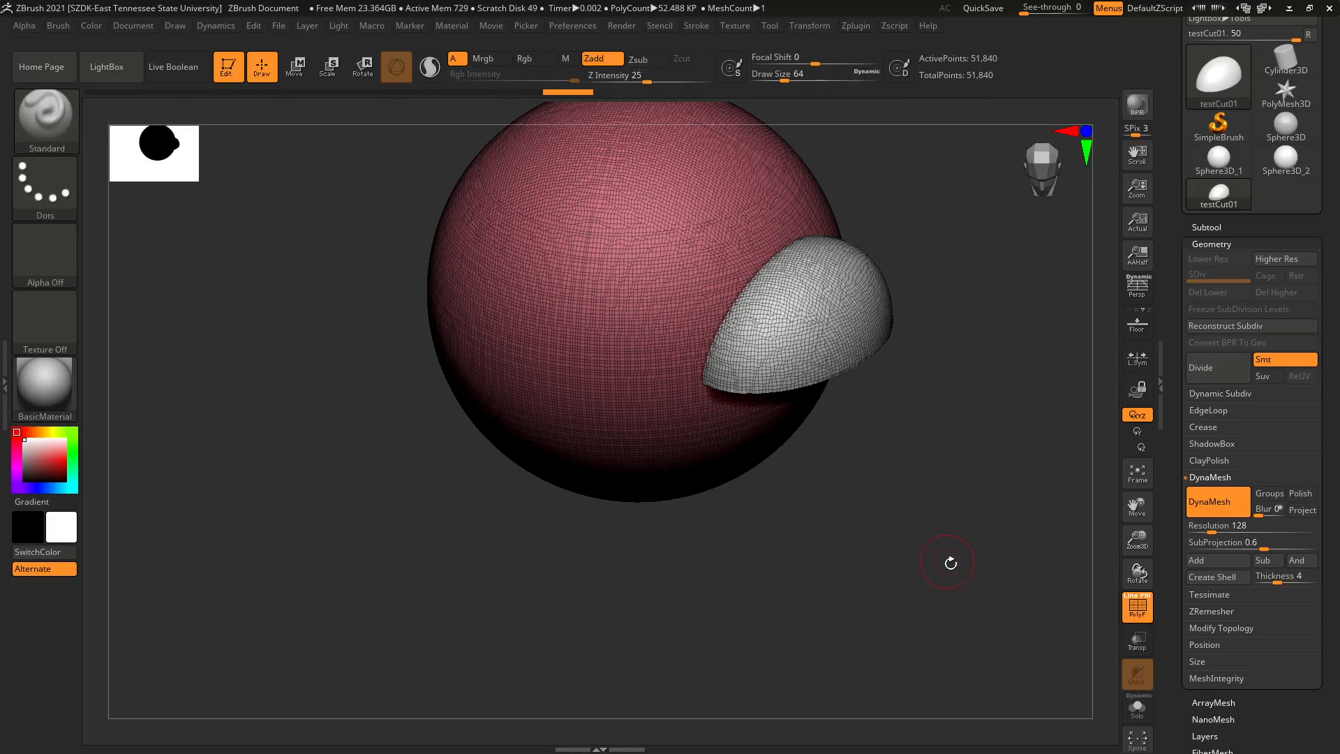
mouse_move(960, 245)
ctrl+mouse_down()
mouse_move(960, 536)
mouse_move(1002, 548)
mouse_move(986, 558)
ctrl+mouse_up()
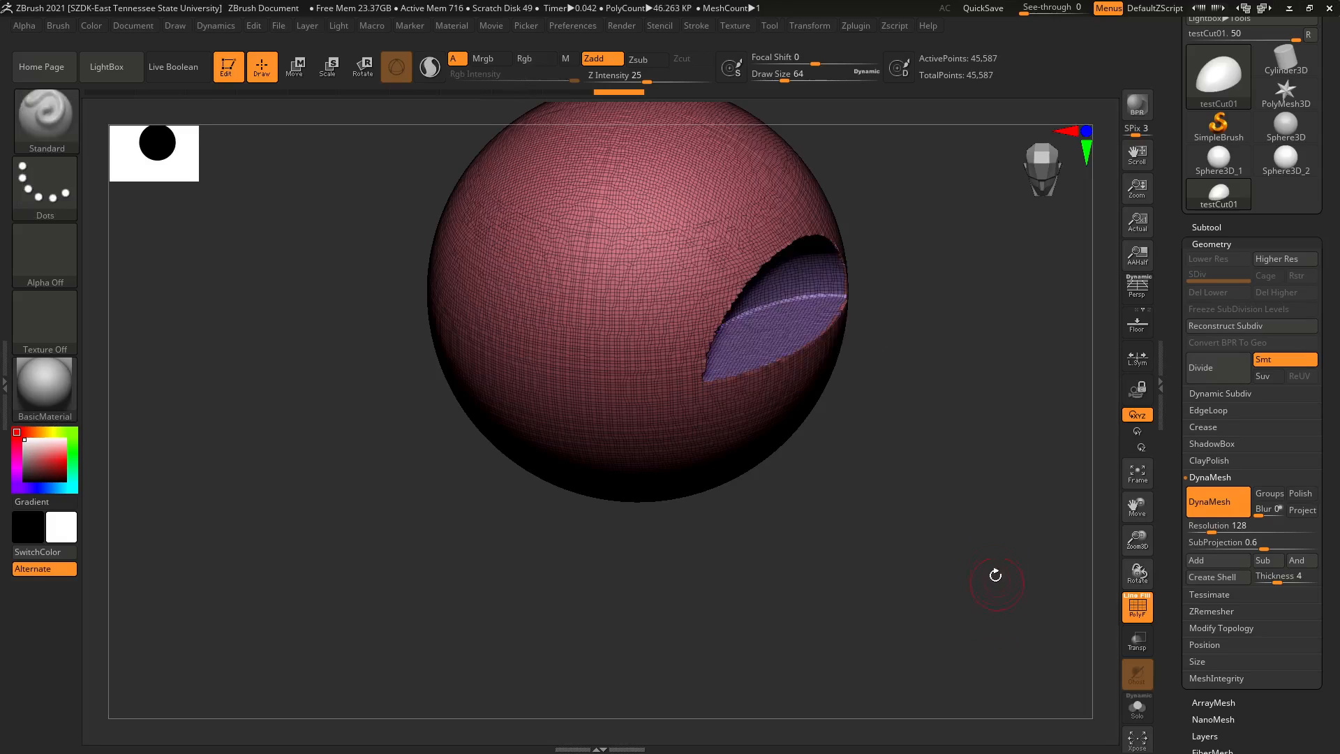
shift+drag(987, 493, 986, 488)
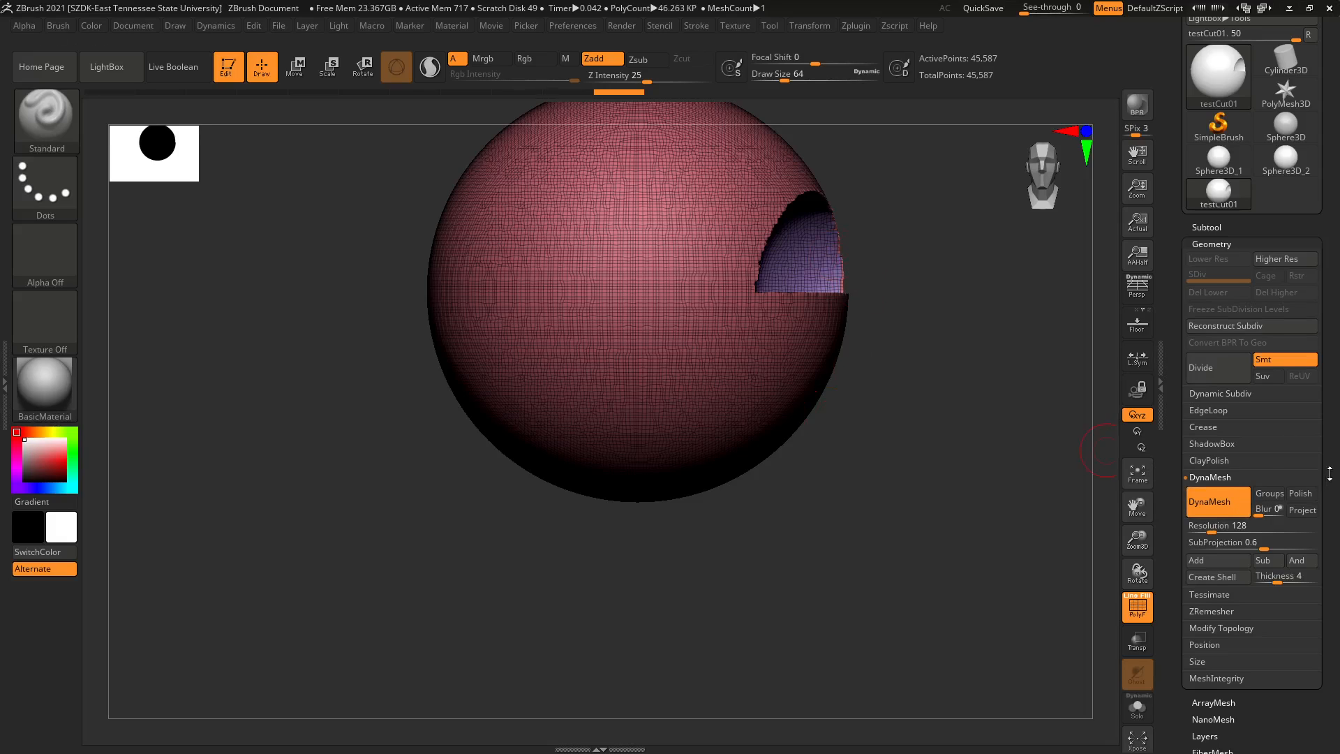
- Try Mirror And Weld on the sphere with its single cutout, and undo the operation
scroll(1329, 474, down, 5)
scroll(1306, 370, up, 2)
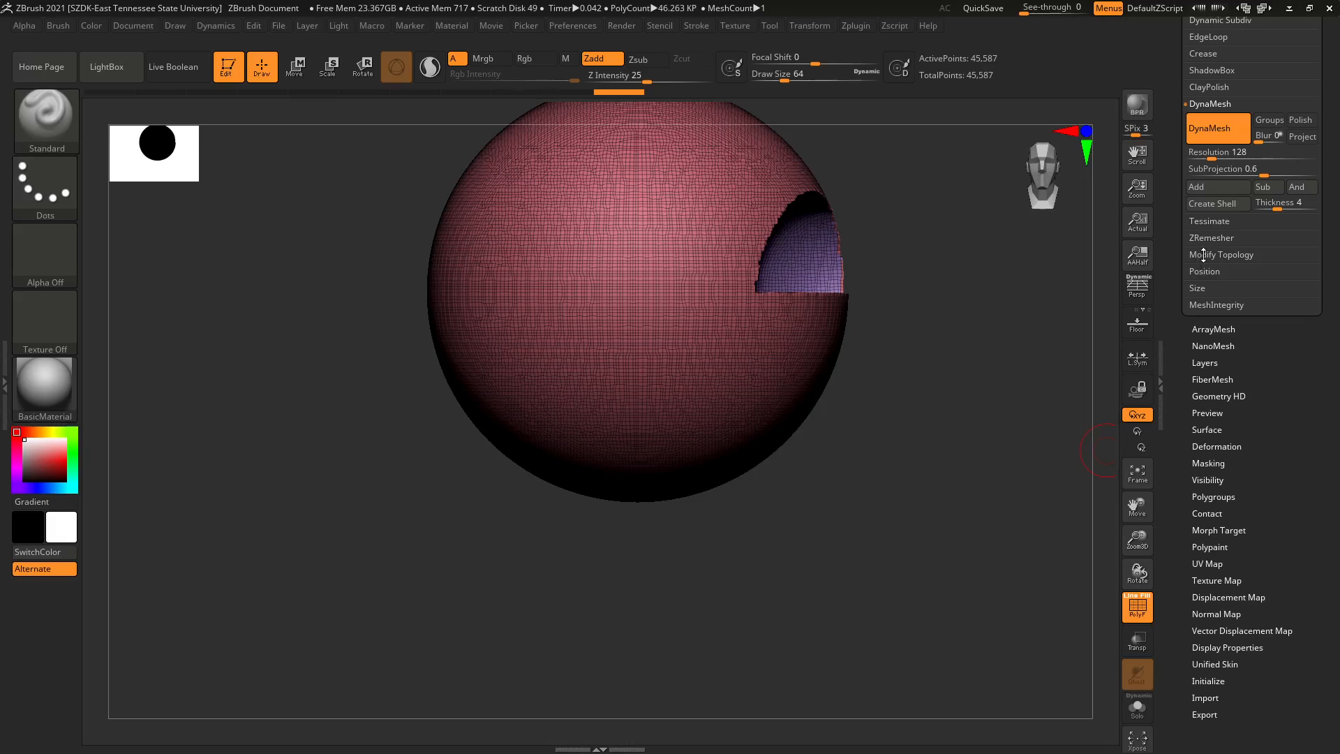
scroll(1269, 325, up, 2)
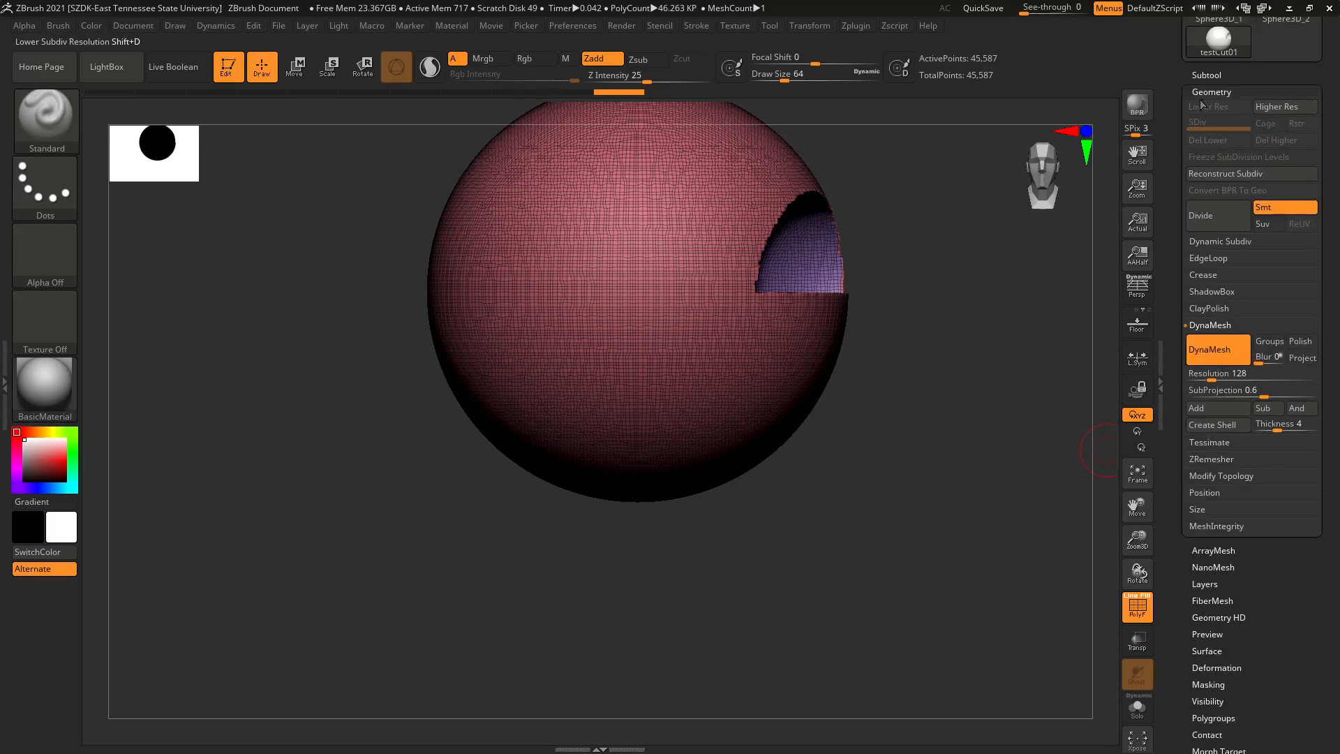
click(1240, 476)
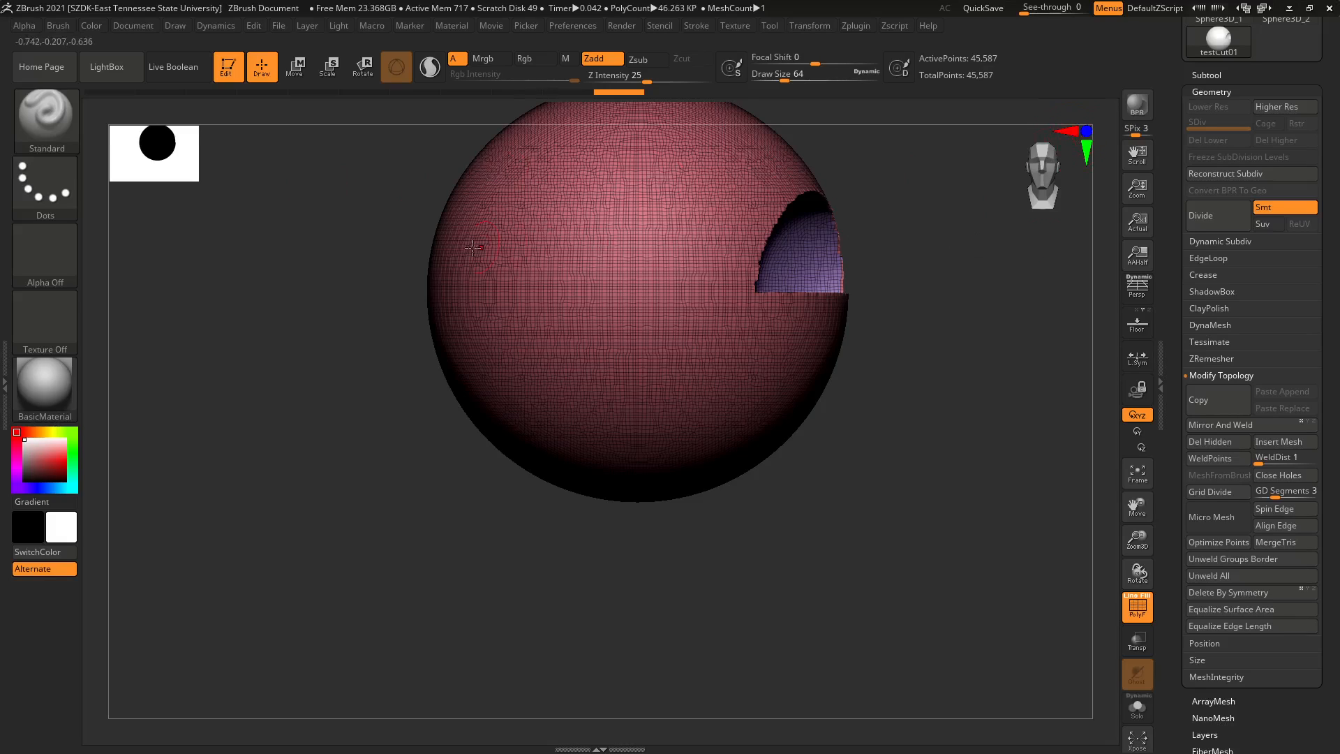
click(1199, 427)
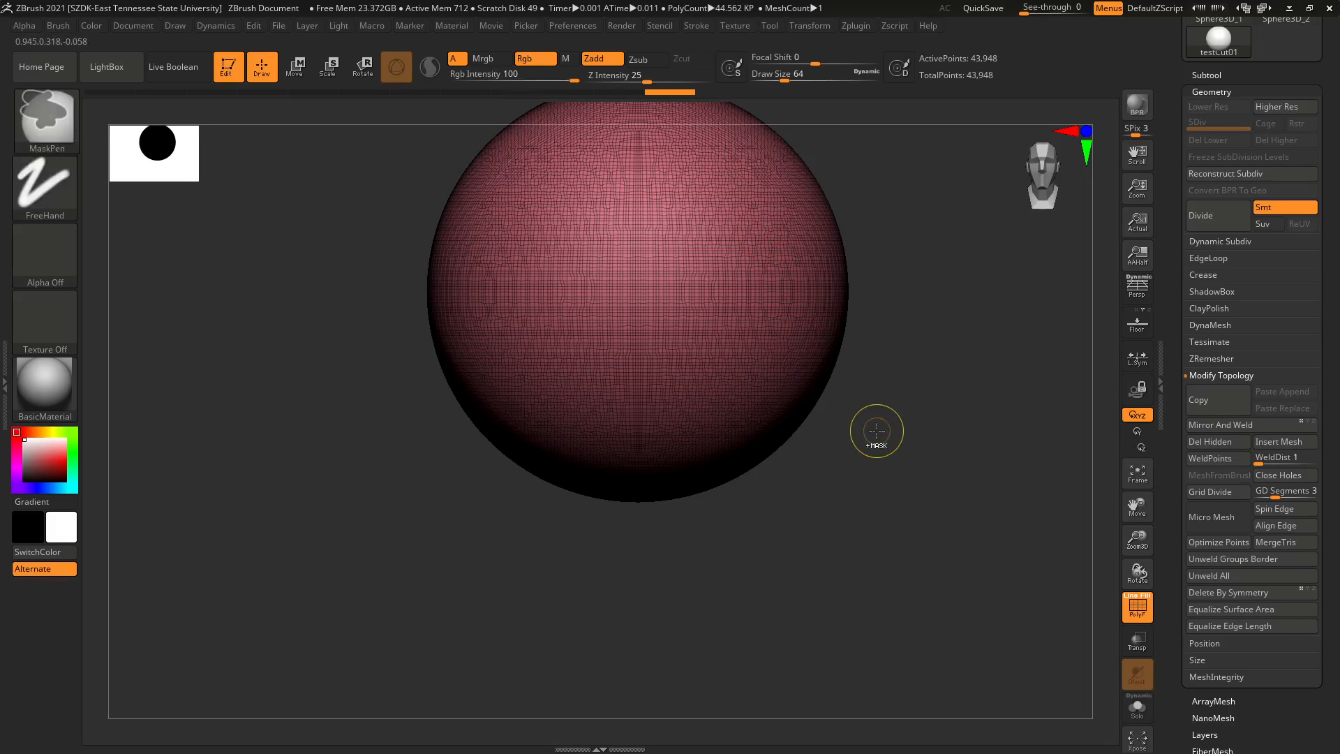
key(ctrl+z)
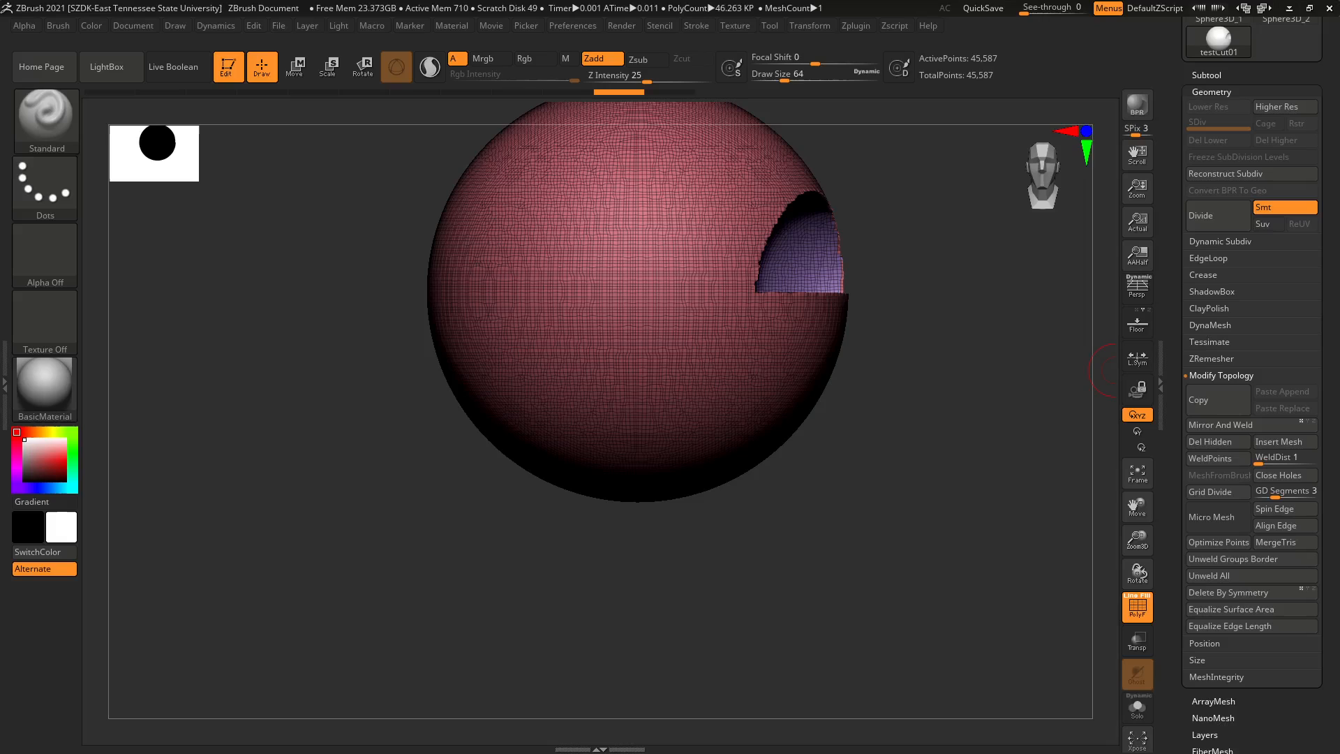
- Flip the sphere with the Mirror deformation so that its cutout moves to the opposite side
drag(1318, 687, 1265, 515)
click(1224, 531)
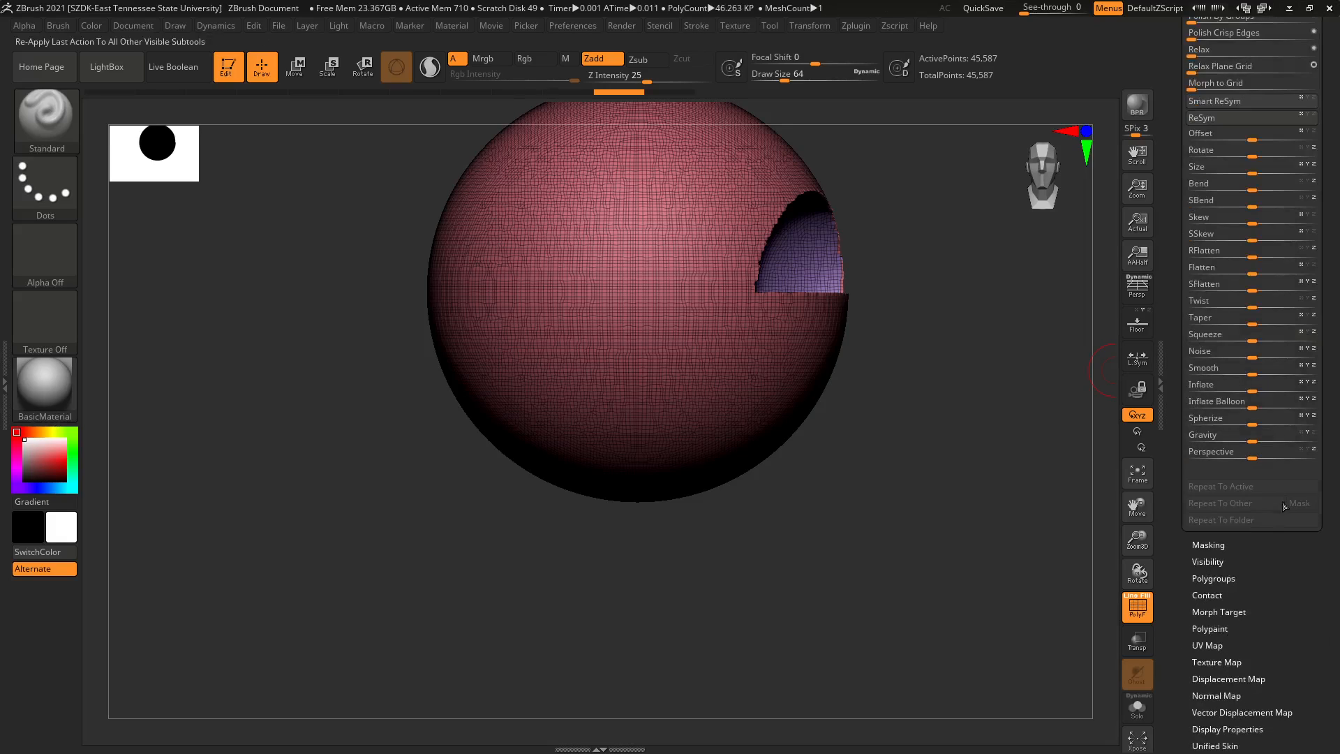
drag(1276, 566, 1269, 692)
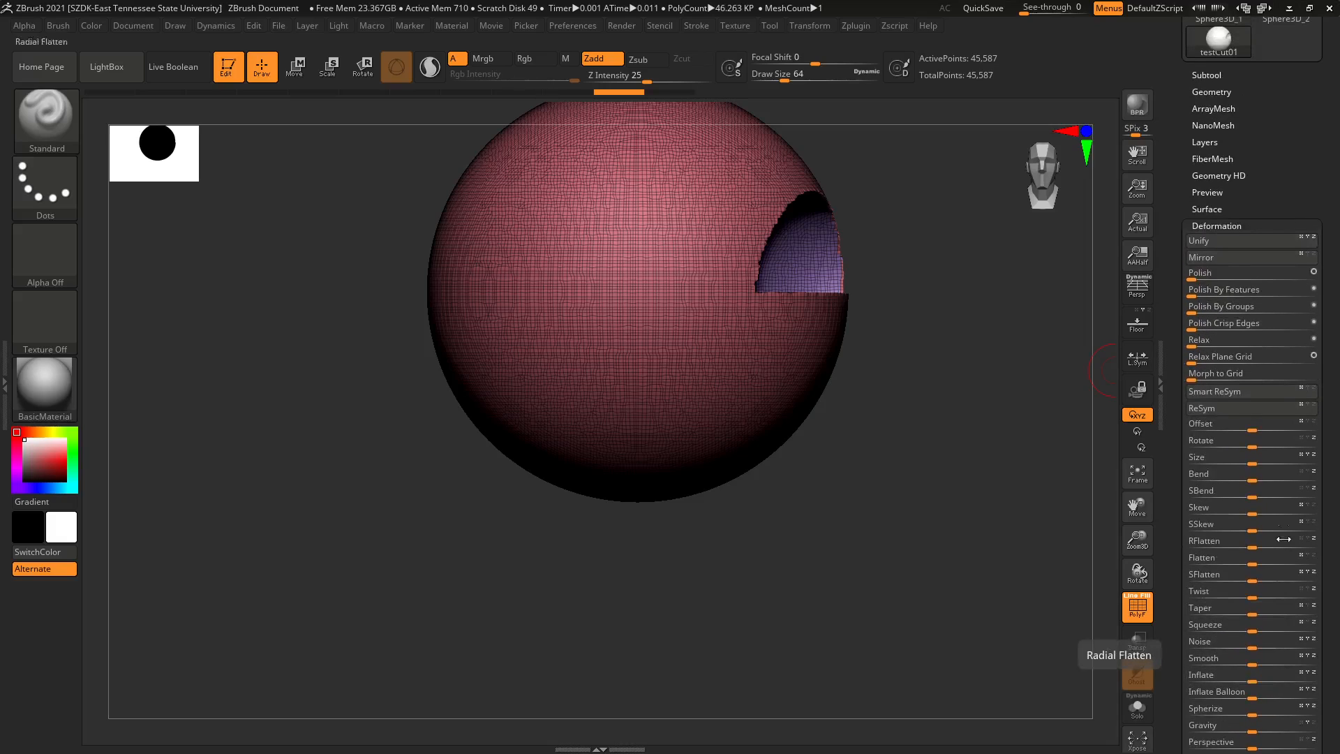
click(1224, 258)
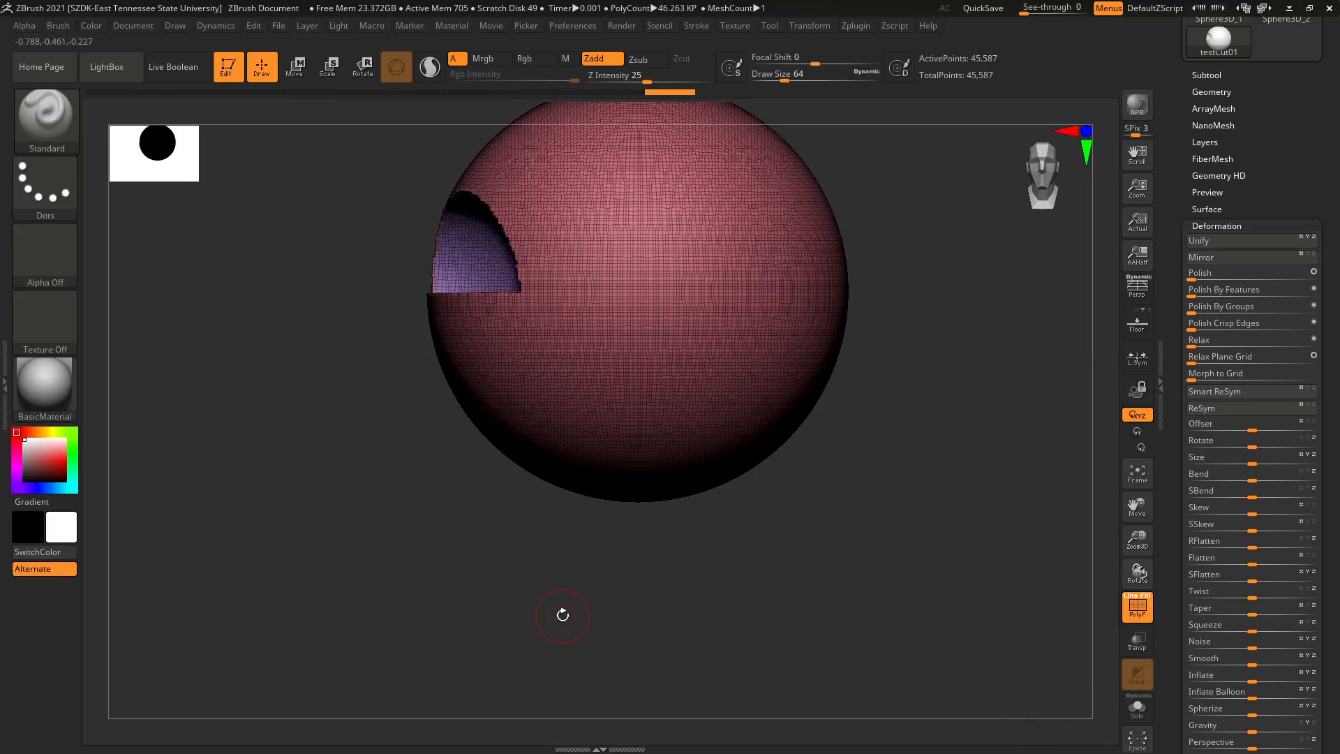
- Apply Mirror And Weld to the flipped sphere to create matching cutouts on both sides
click(1228, 91)
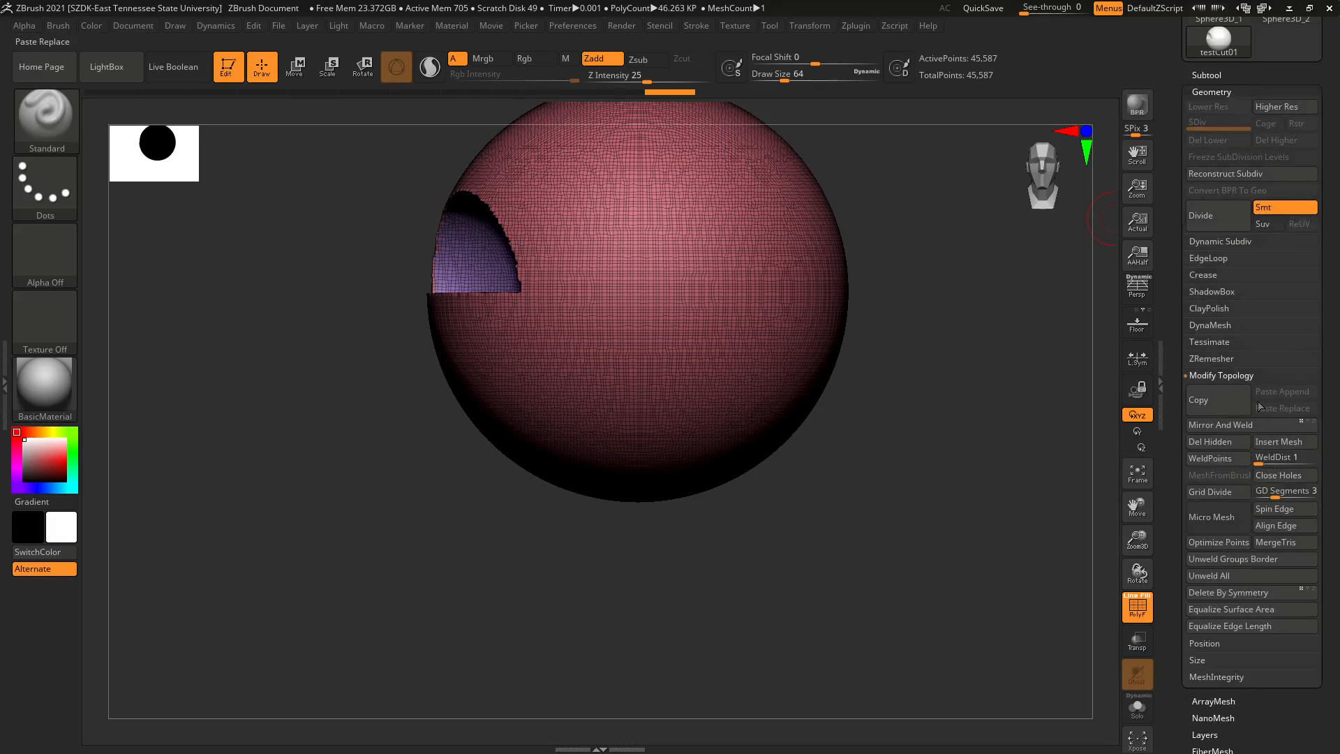
click(1212, 426)
drag(960, 401, 933, 437)
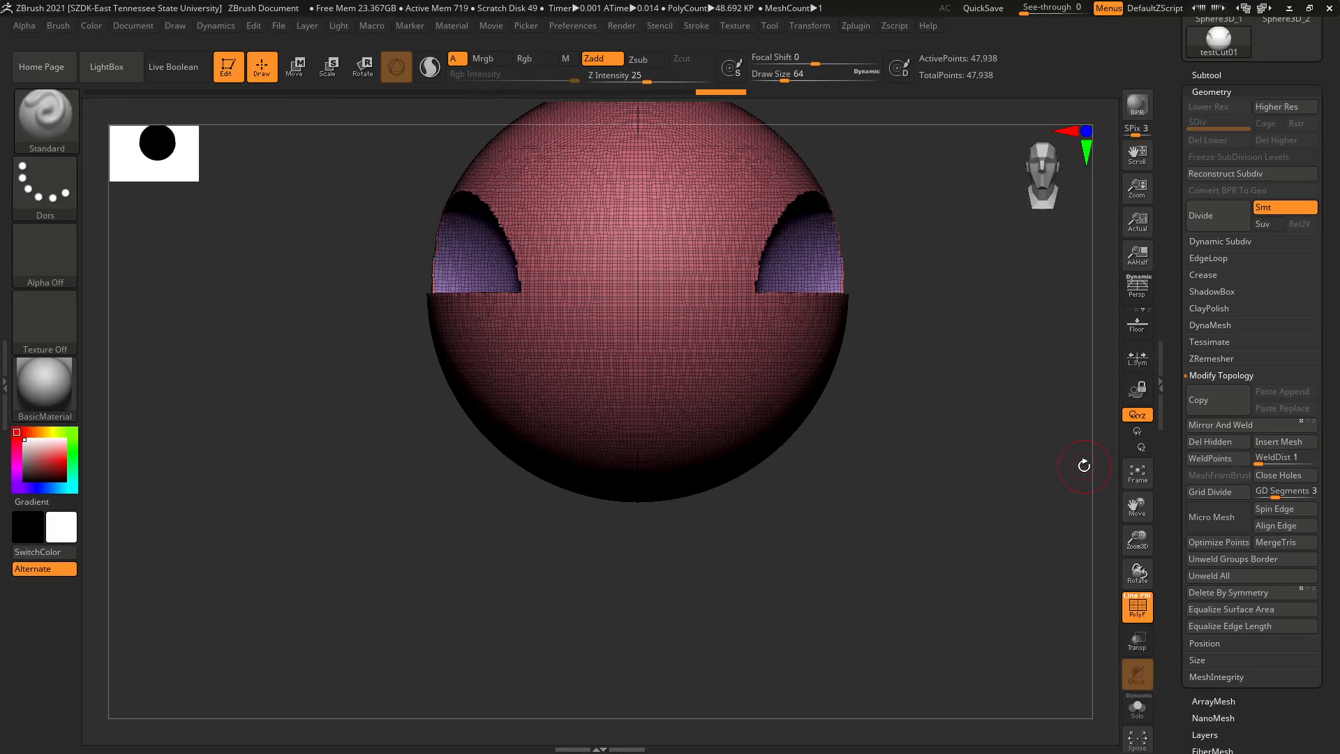
- Switch to Chrome and look at the posted example model on the Blocking Lion Head exercise page
key(super+Tab)
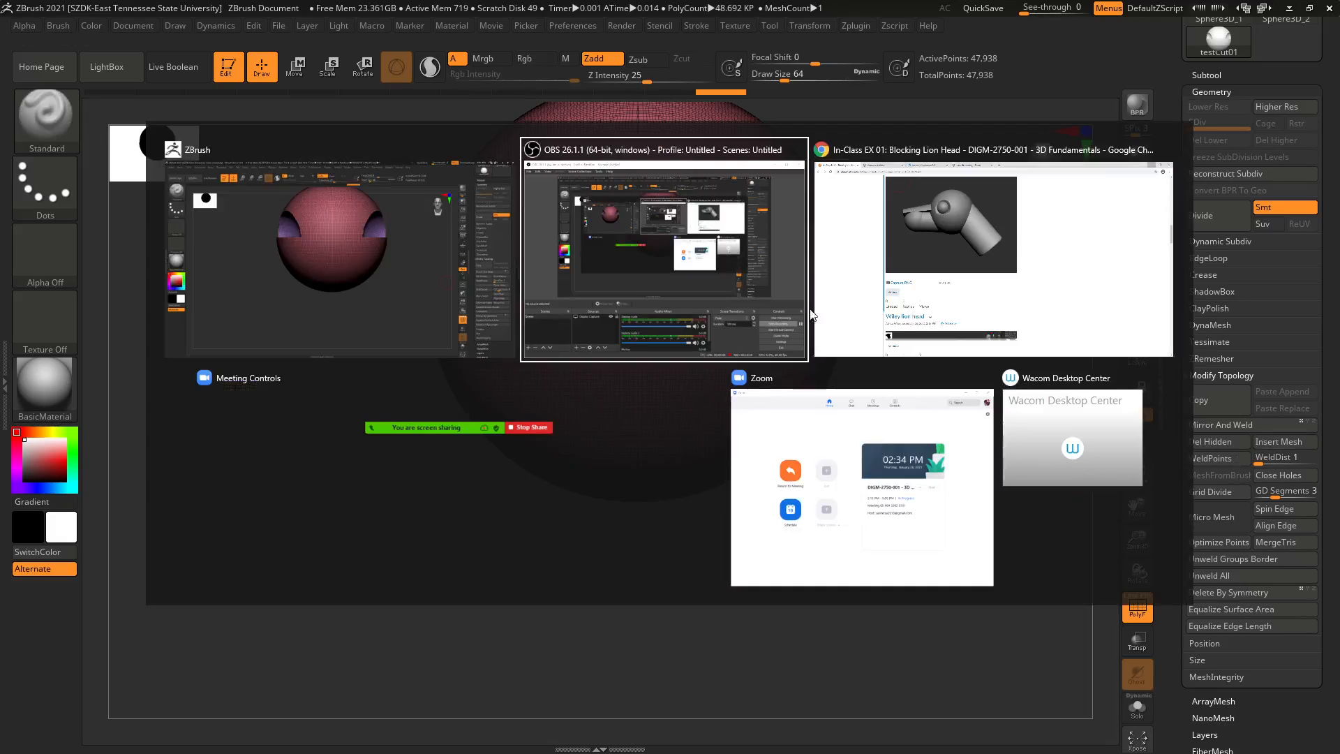
key(Escape)
key(alt+Tab)
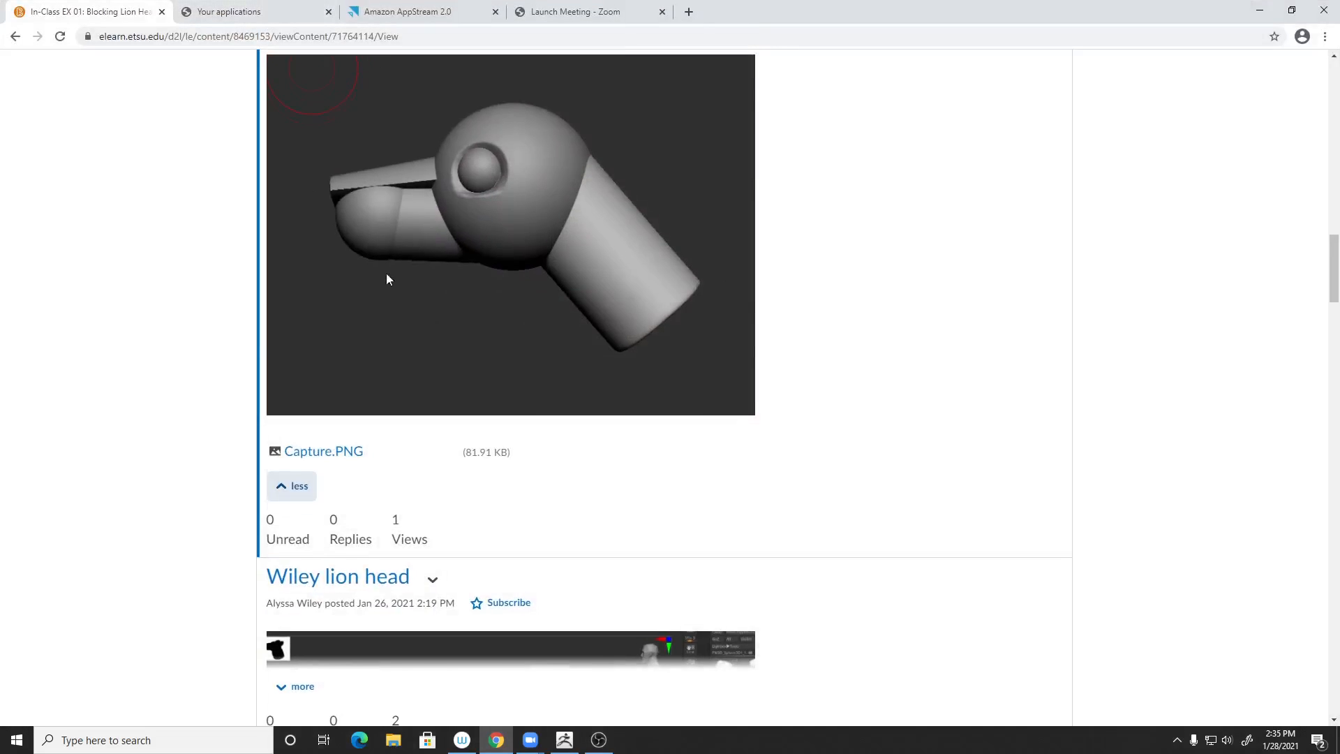
- Open the course content in a new browser tab and go to the Week 02 Lectures page under Weekly Lectures
scroll(387, 274, up, 5)
scroll(419, 326, up, 10)
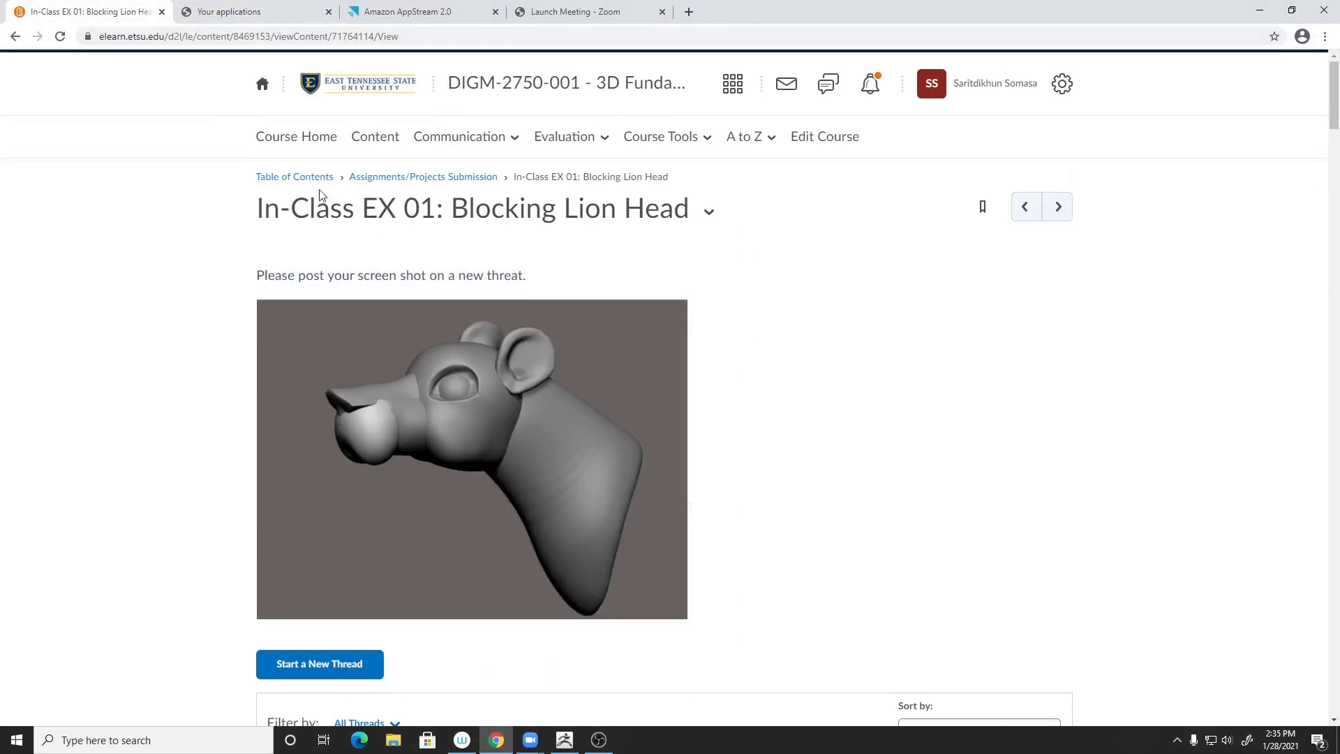
middle_click(367, 145)
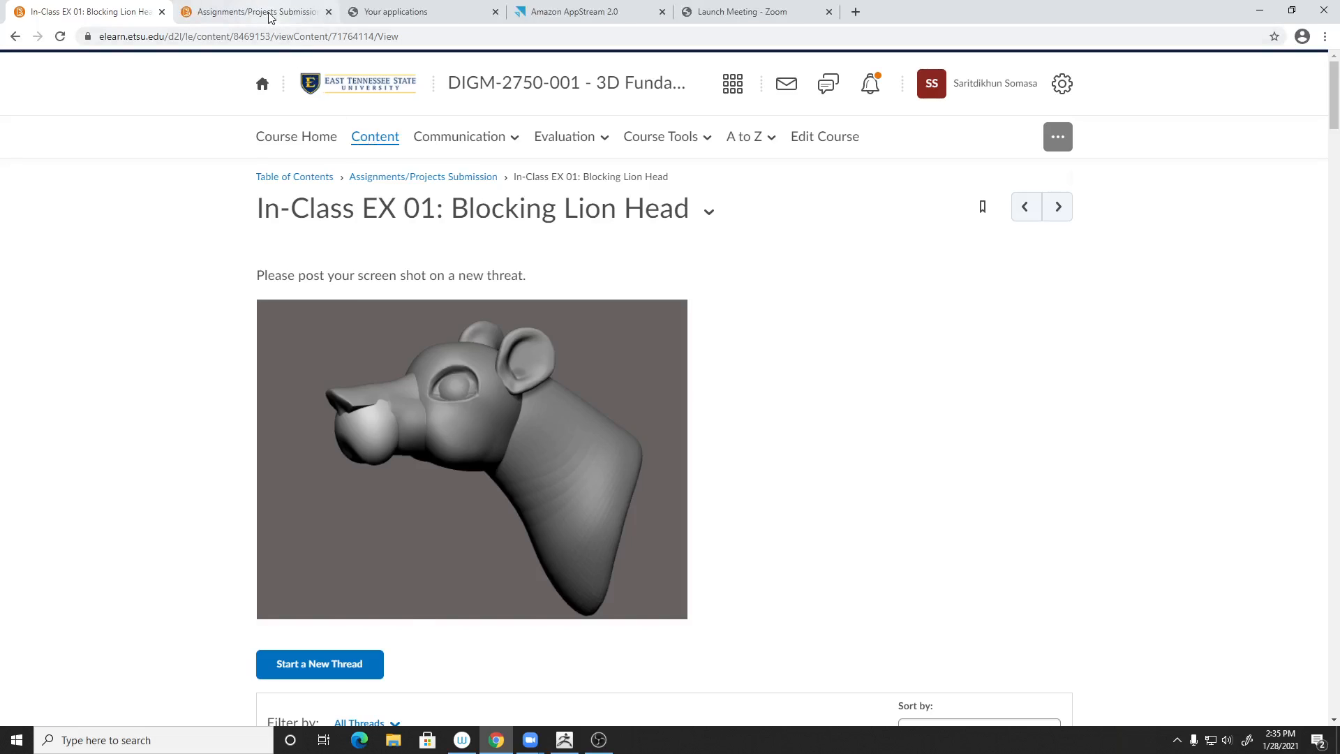
click(269, 13)
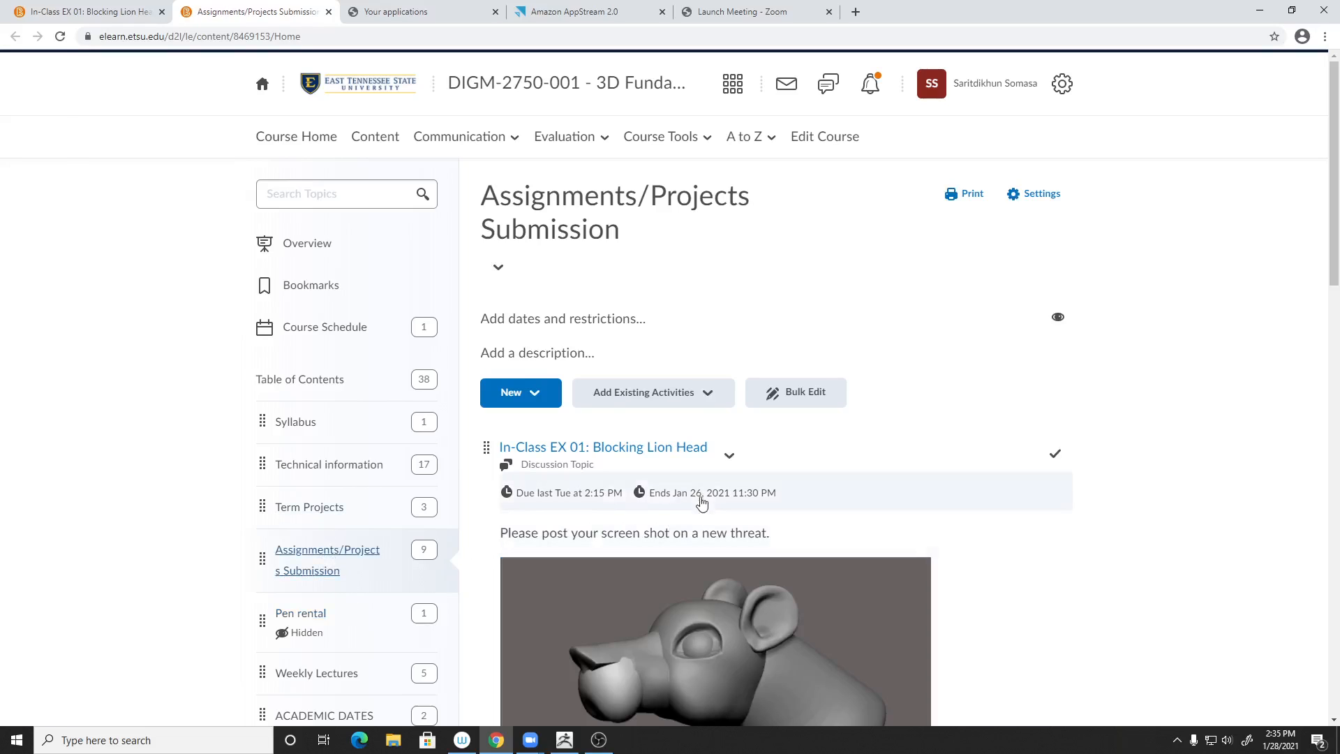
click(323, 674)
click(575, 567)
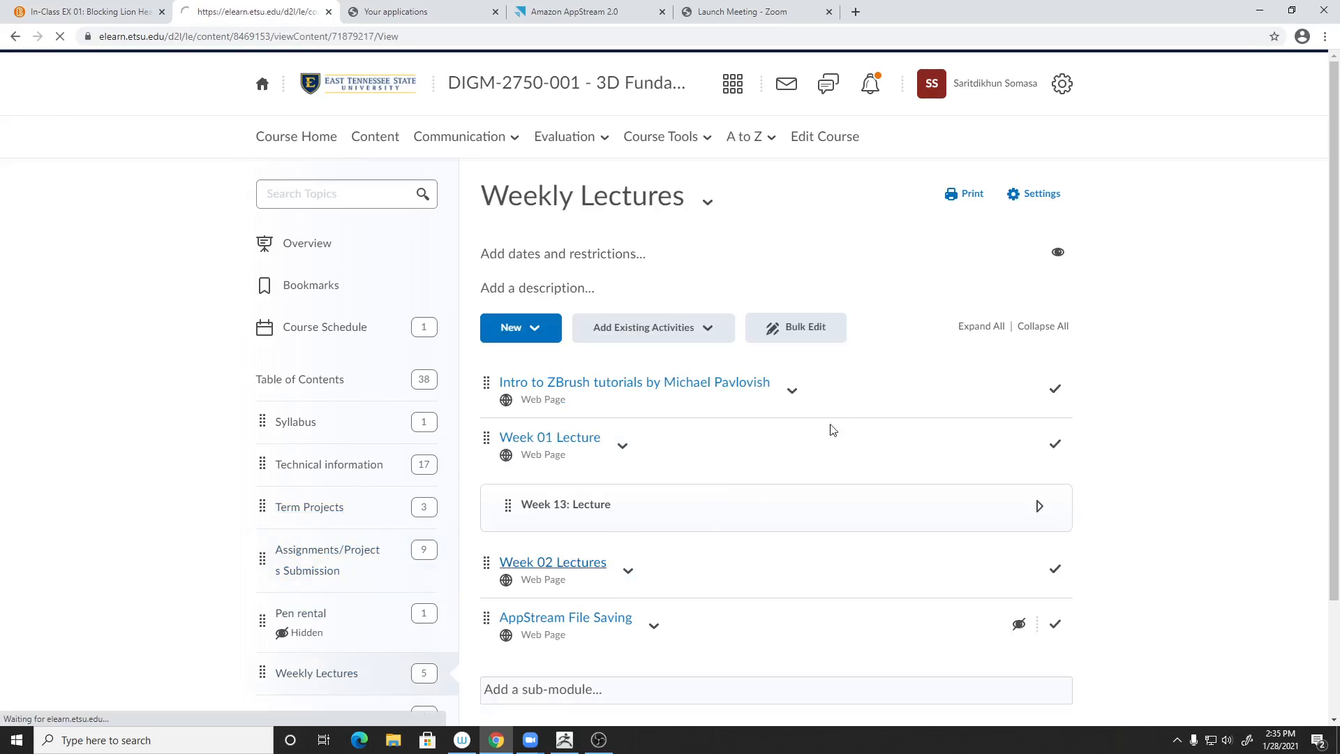
- Read through the Day 1 notes on the Subtool, Geometry and Deformation palettes down to the video lectures
scroll(852, 419, down, 8)
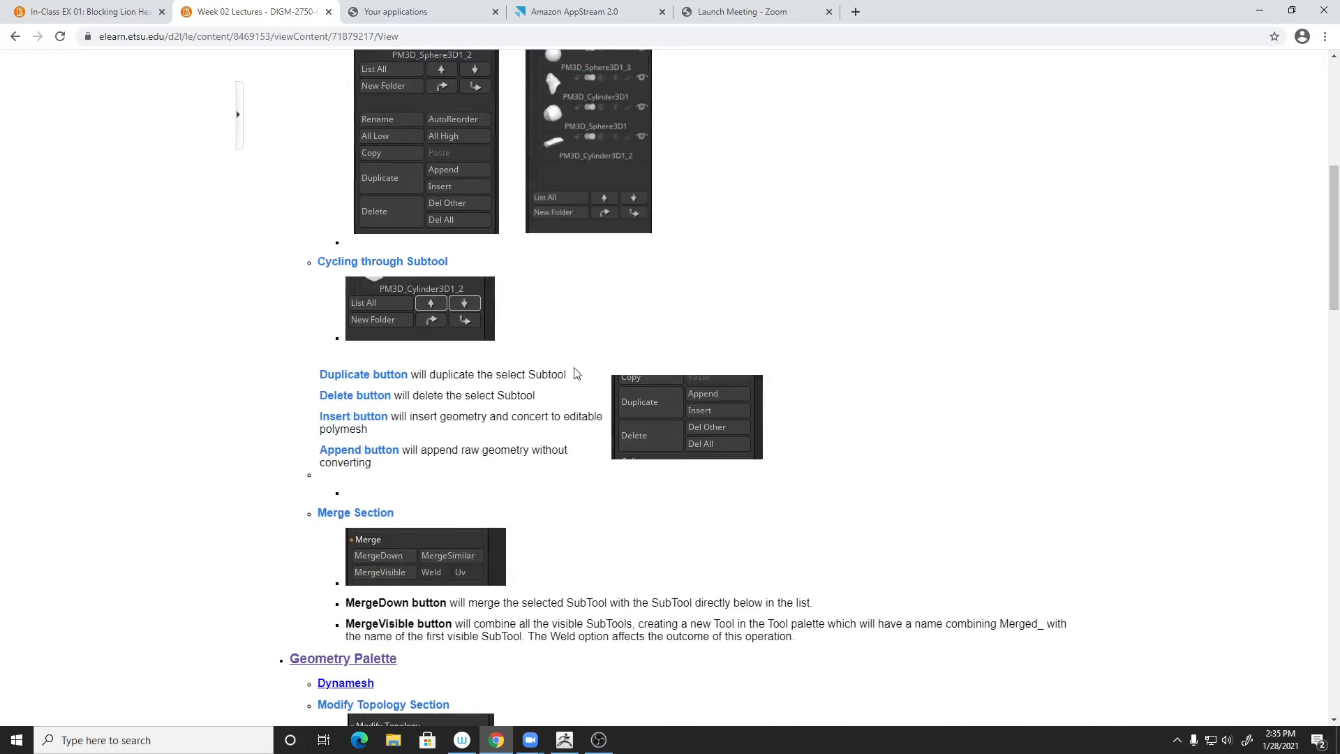
scroll(645, 554, down, 9)
scroll(646, 554, down, 5)
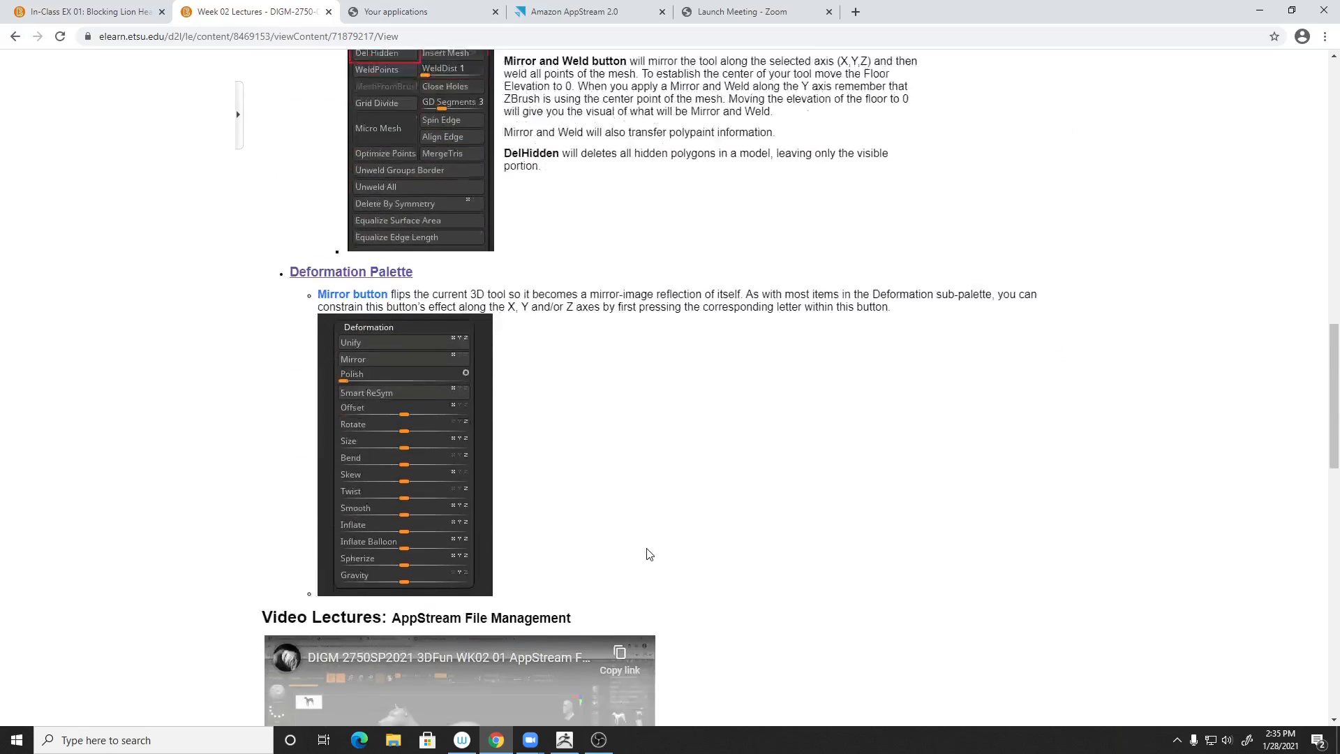
scroll(726, 419, up, 4)
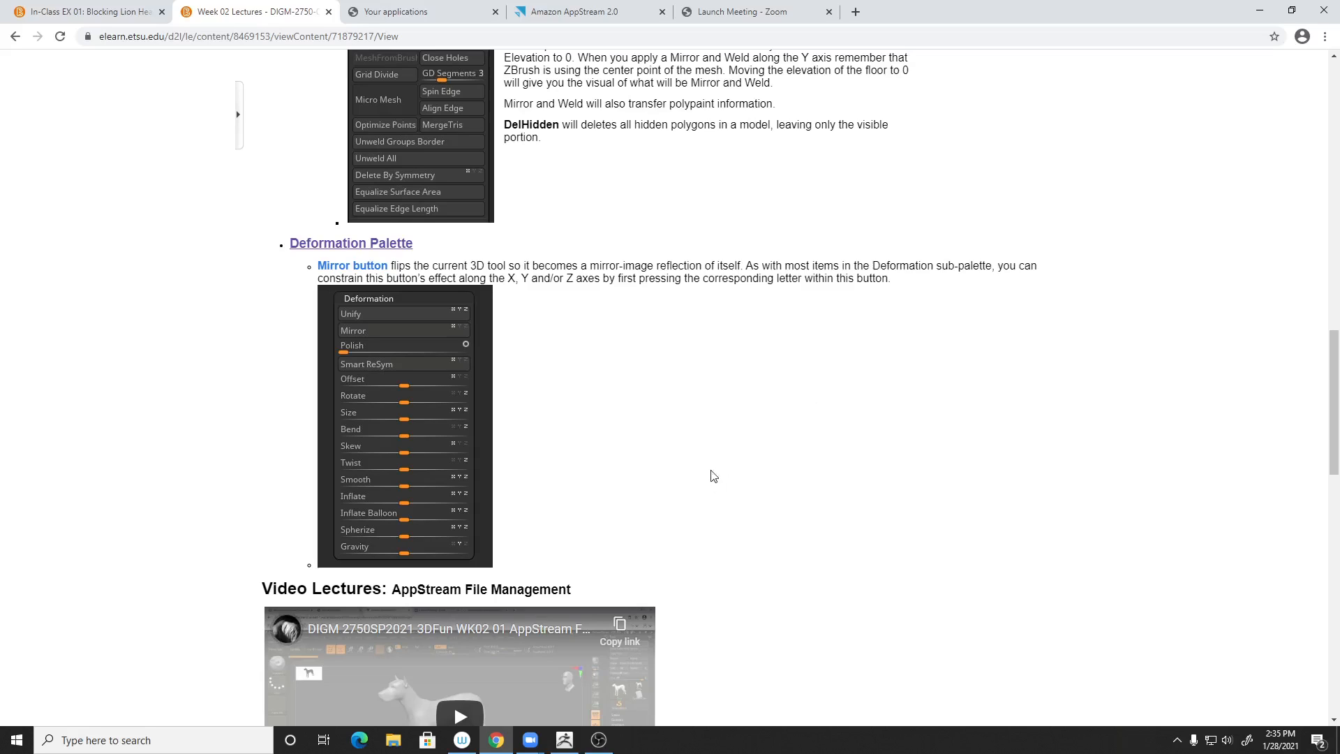
scroll(719, 468, down, 5)
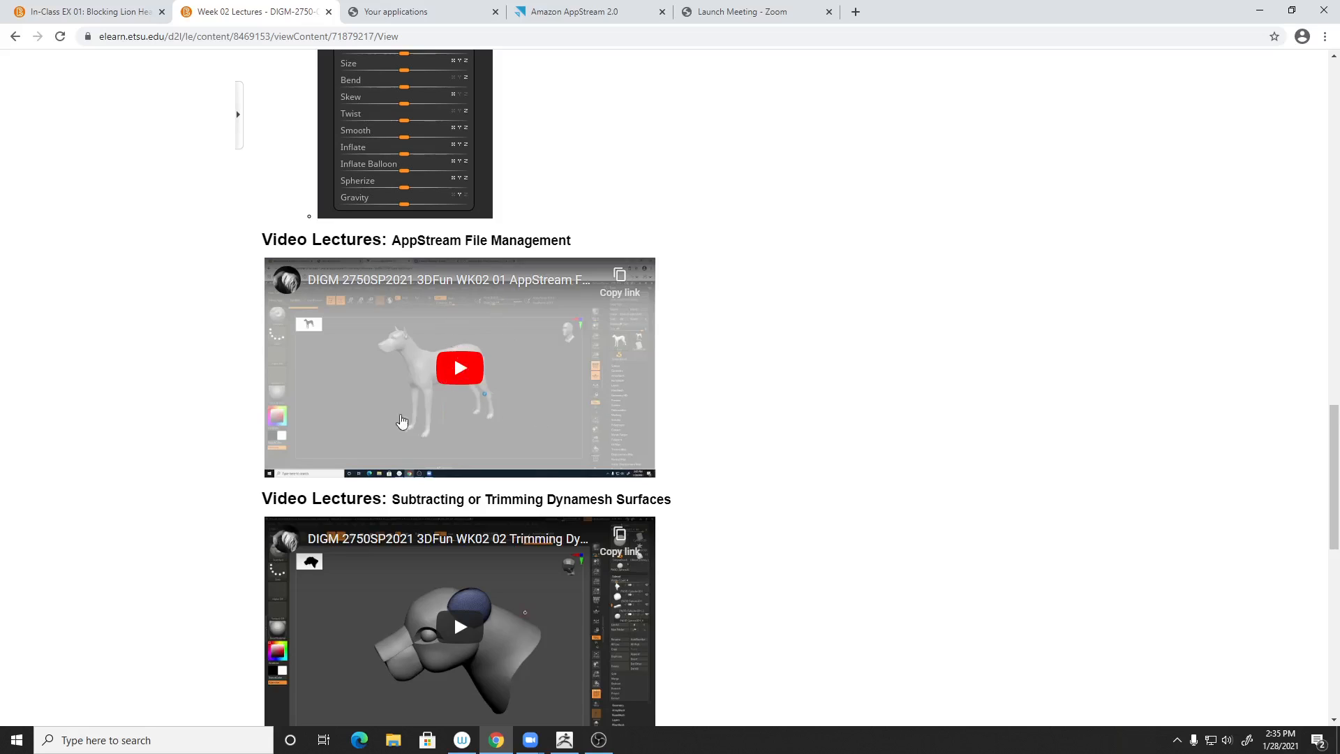
scroll(886, 496, down, 6)
scroll(887, 507, up, 7)
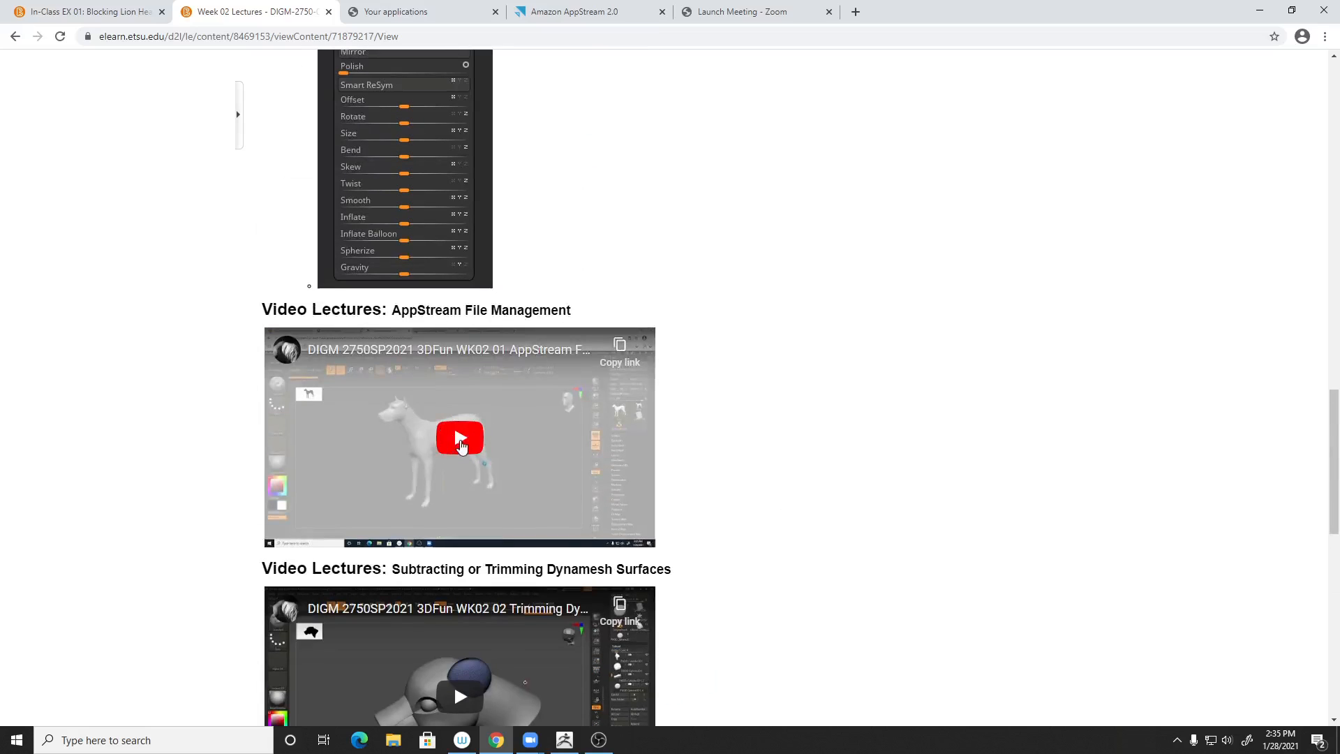
- Open the AppStream File Management video on YouTube, skip ahead to its later part, and close its tab
click(486, 350)
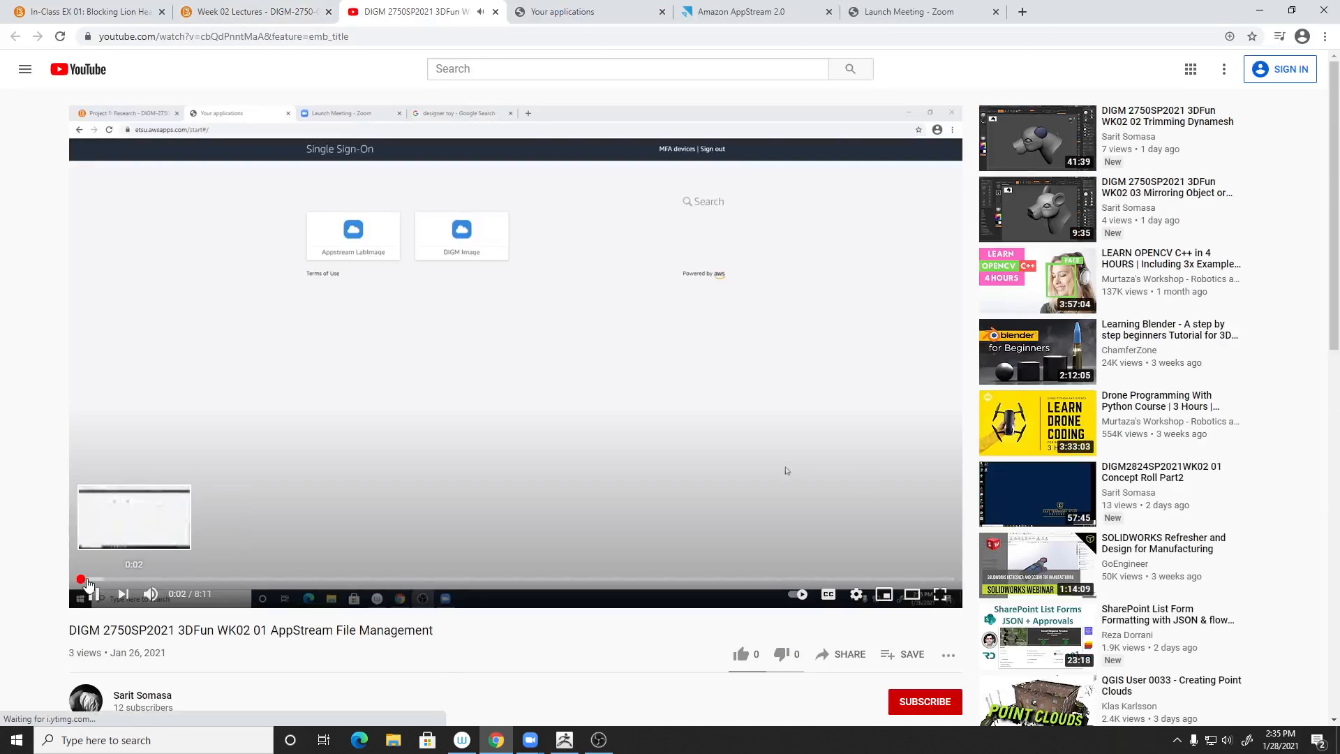
drag(85, 579, 611, 583)
click(674, 571)
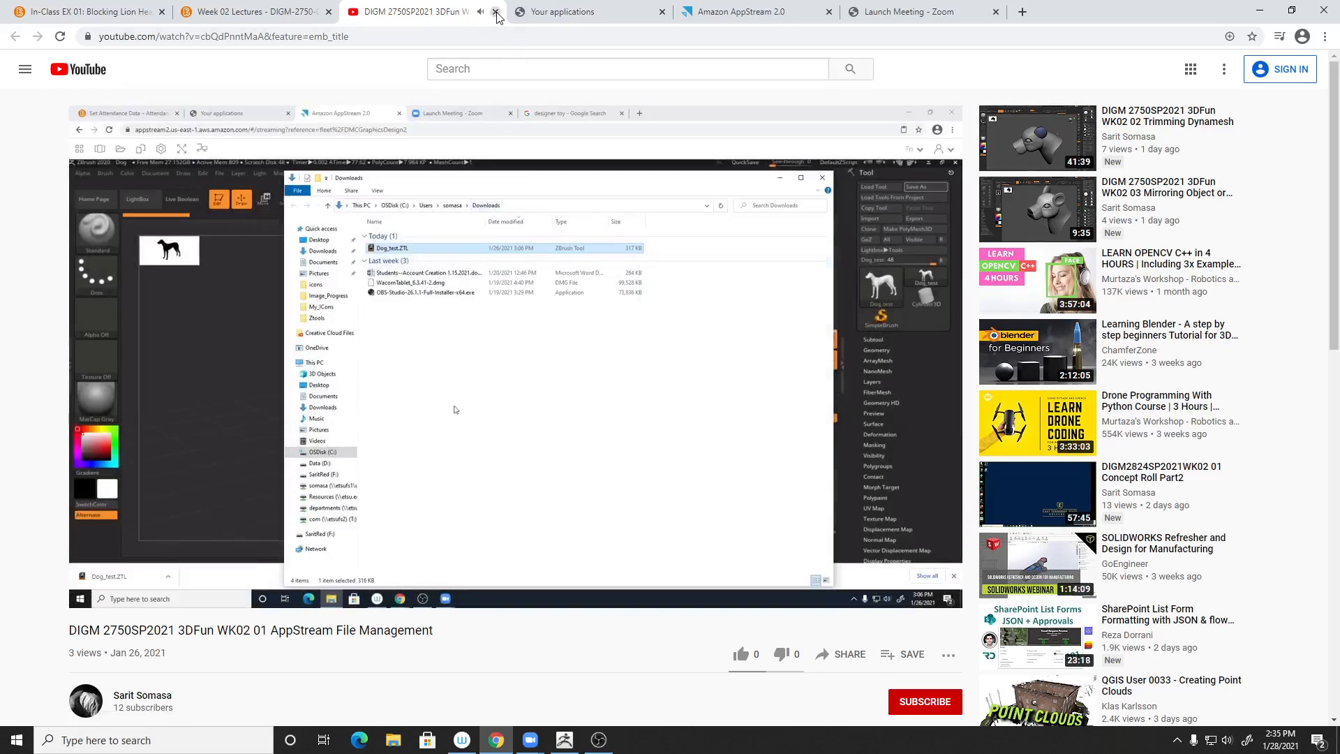
click(495, 12)
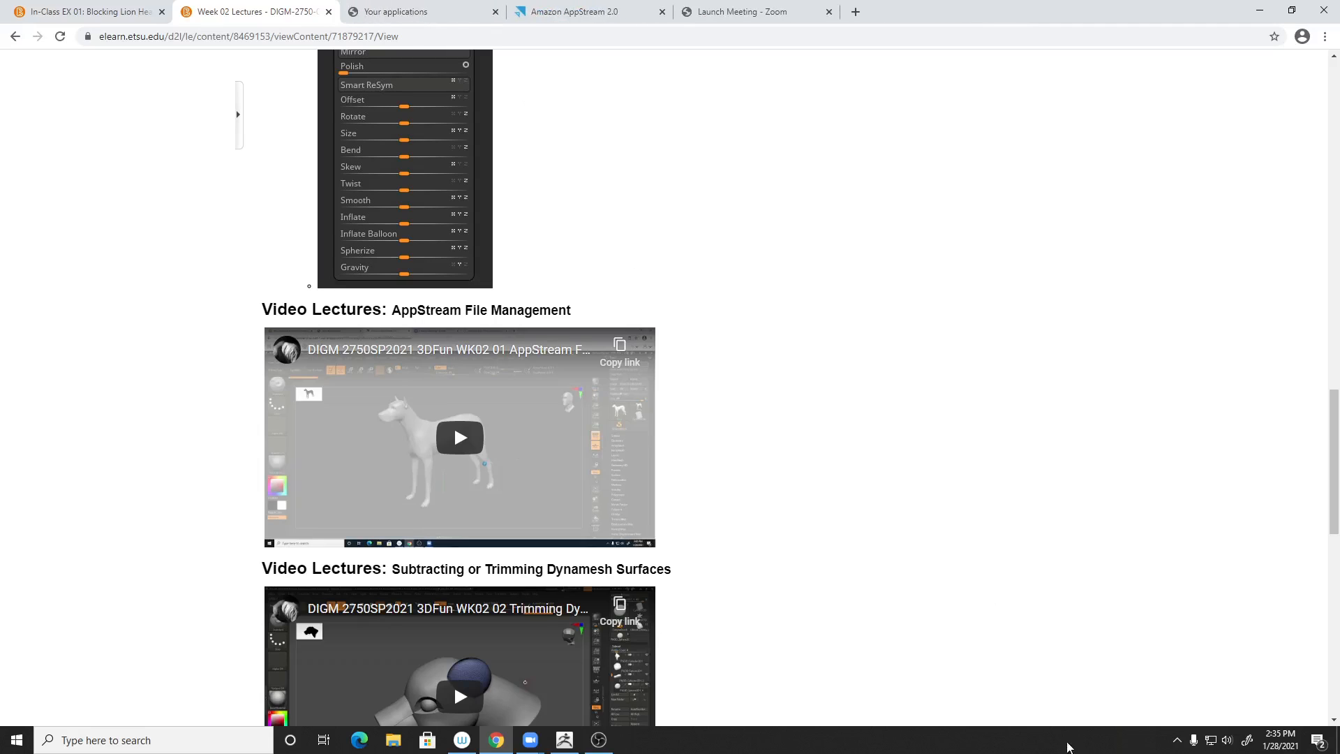
- Look over the Dynamesh trimming and mirroring video lectures and the Day 2 section of the lecture page
scroll(907, 489, down, 5)
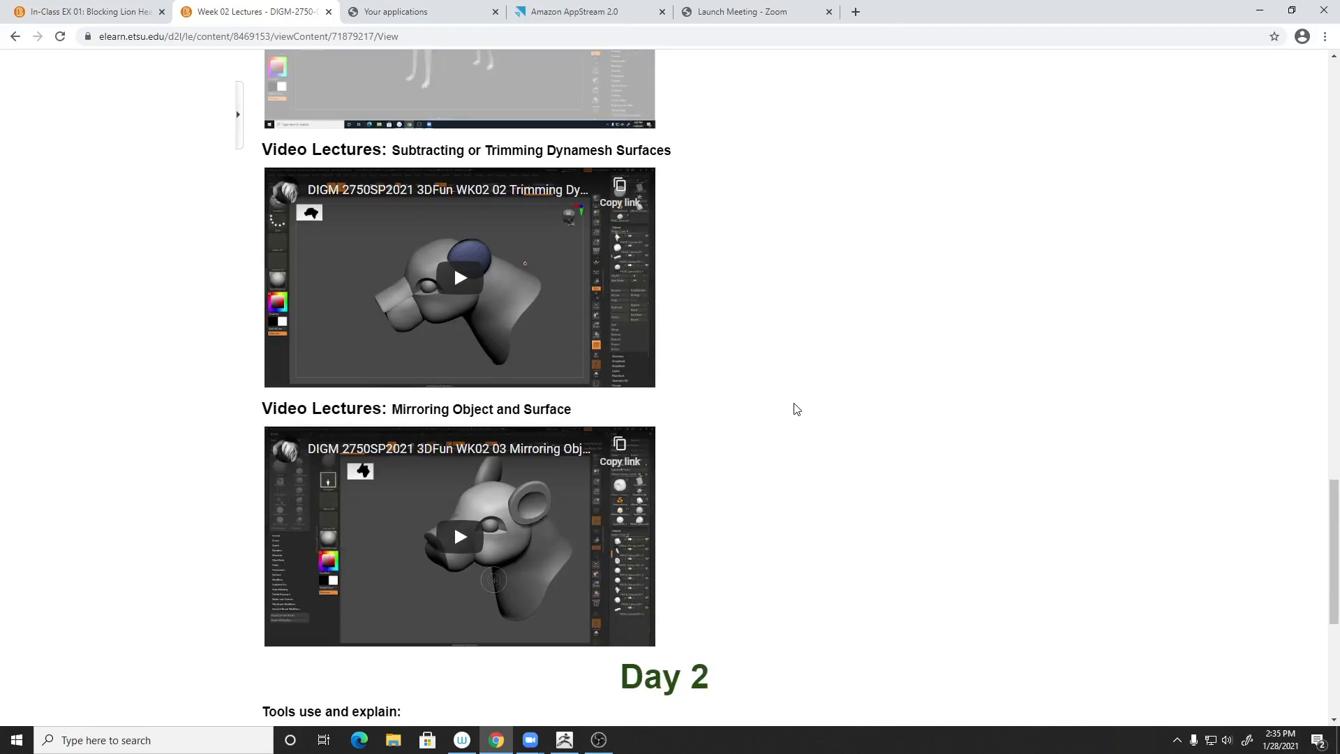
scroll(792, 395, down, 5)
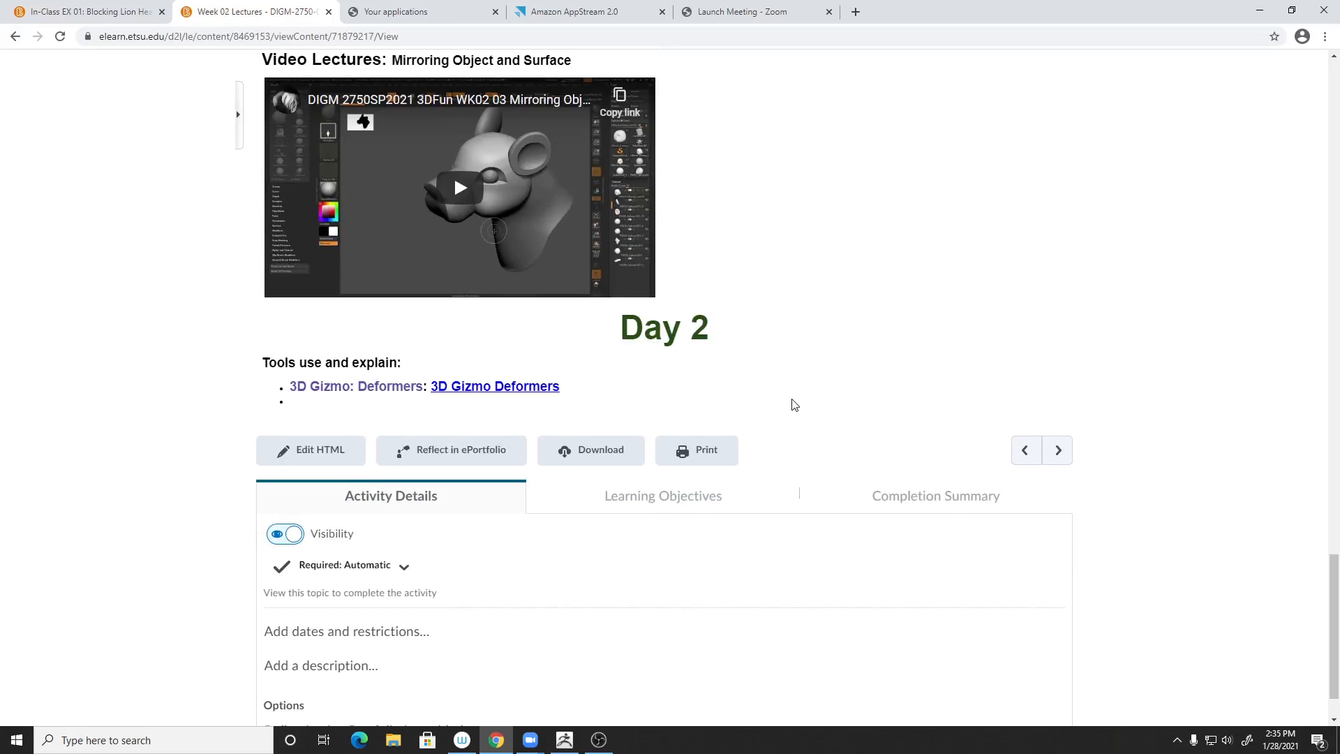
scroll(797, 405, up, 10)
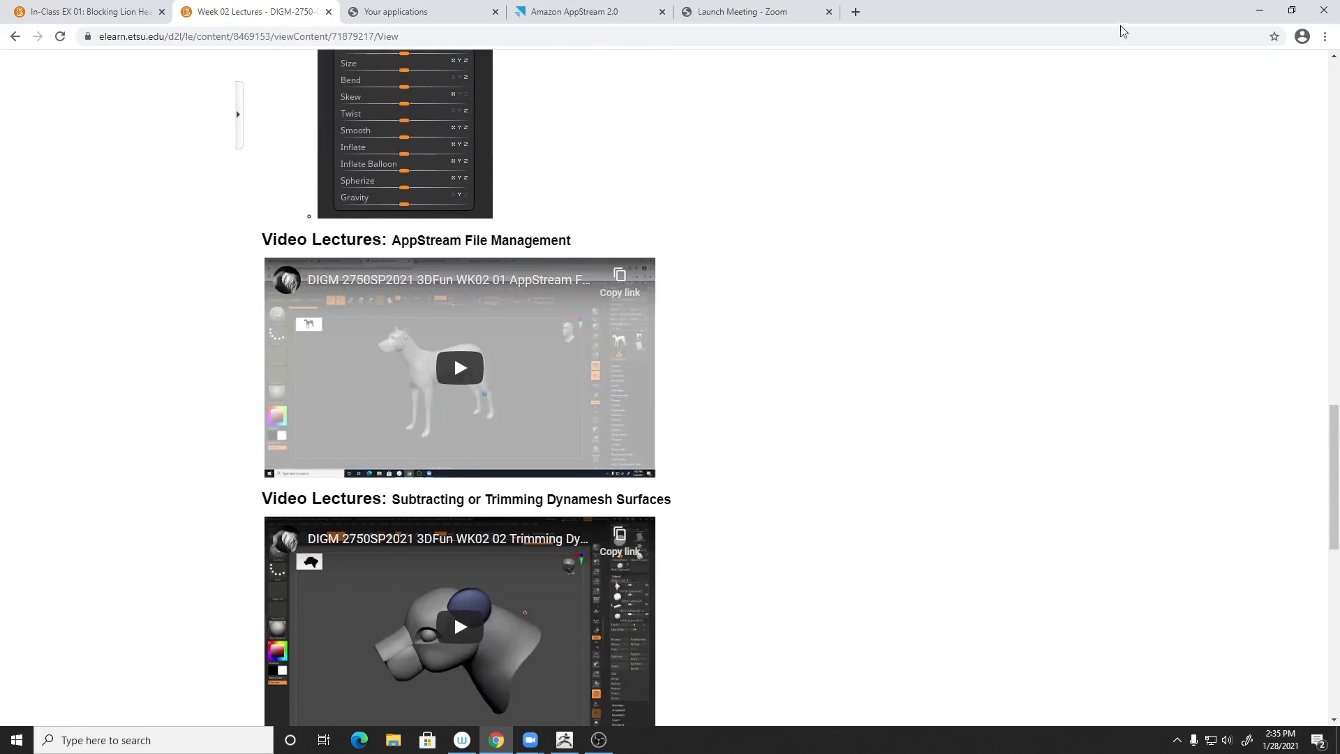
- Switch back to ZBrush and save the mirrored sphere as testCut01.ZTL, replacing the existing file
click(1260, 14)
drag(914, 449, 889, 473)
alt+drag(980, 325, 970, 423)
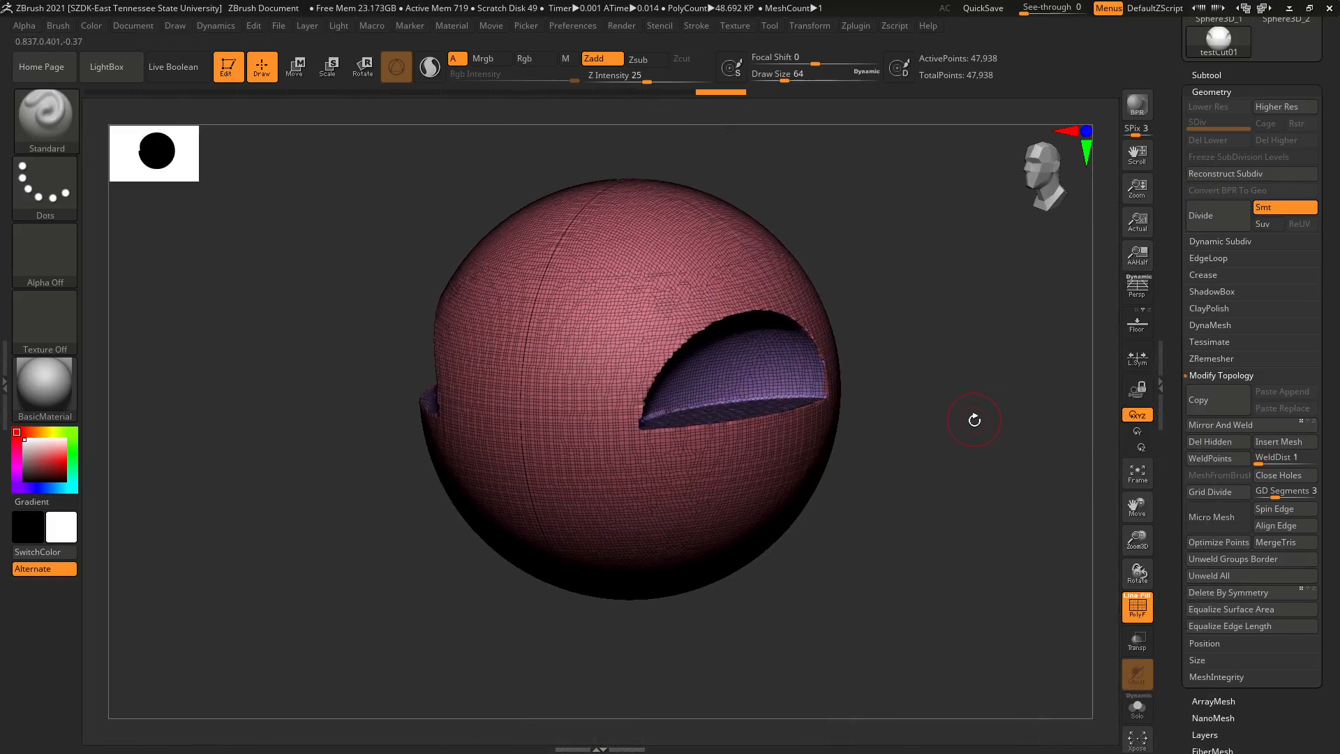
key(ctrl)
key(ctrl+s)
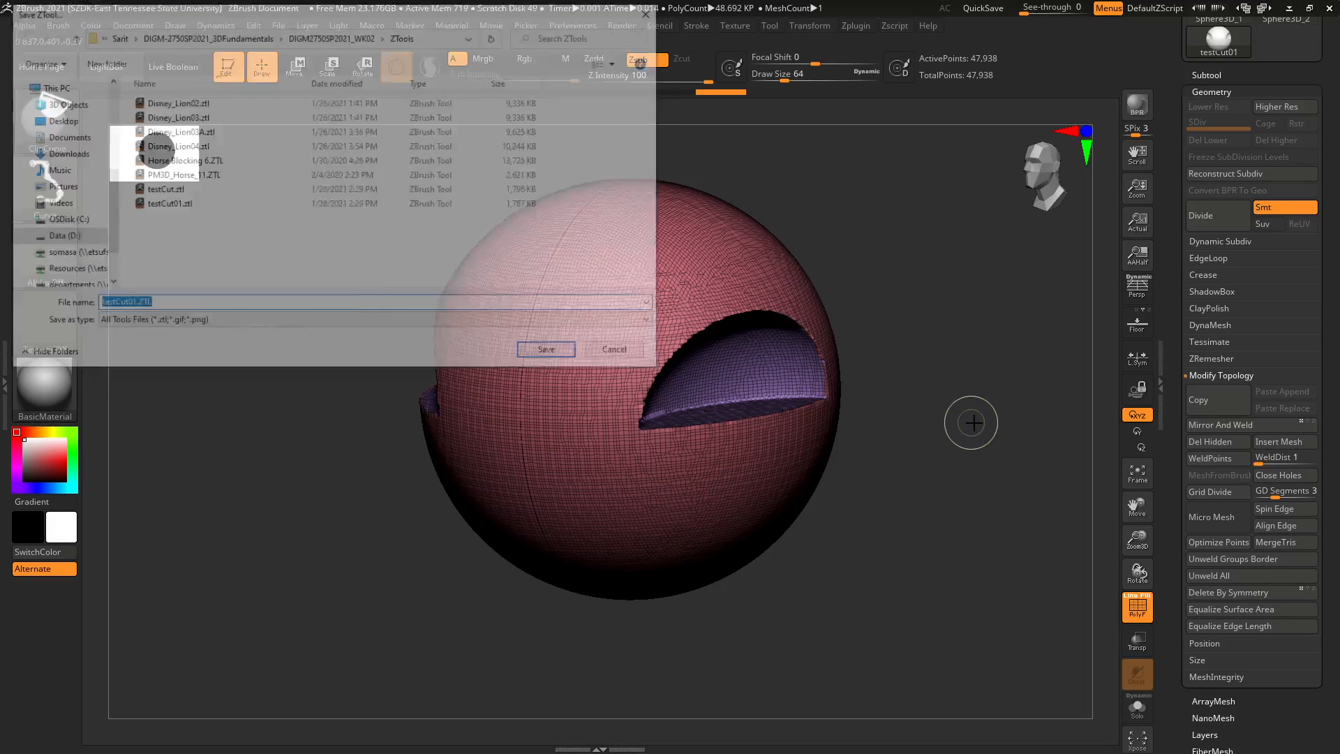
click(539, 355)
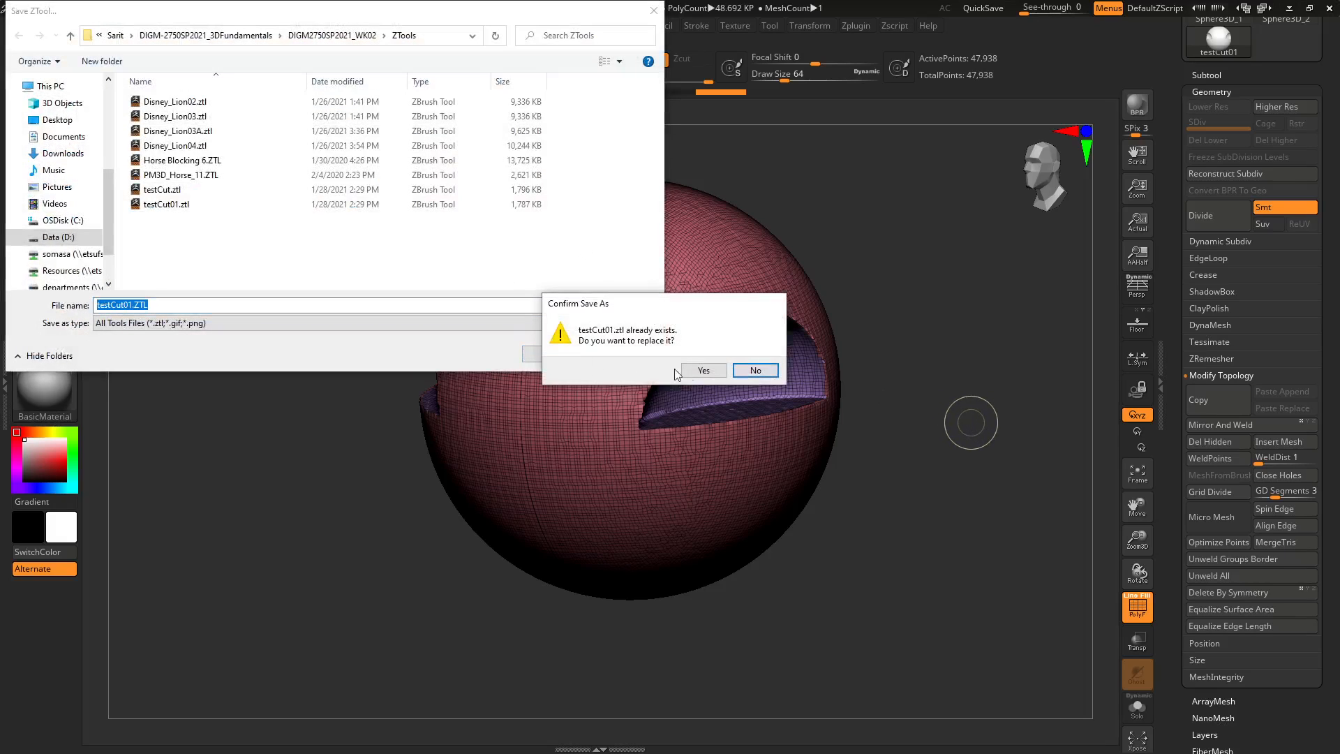
click(701, 372)
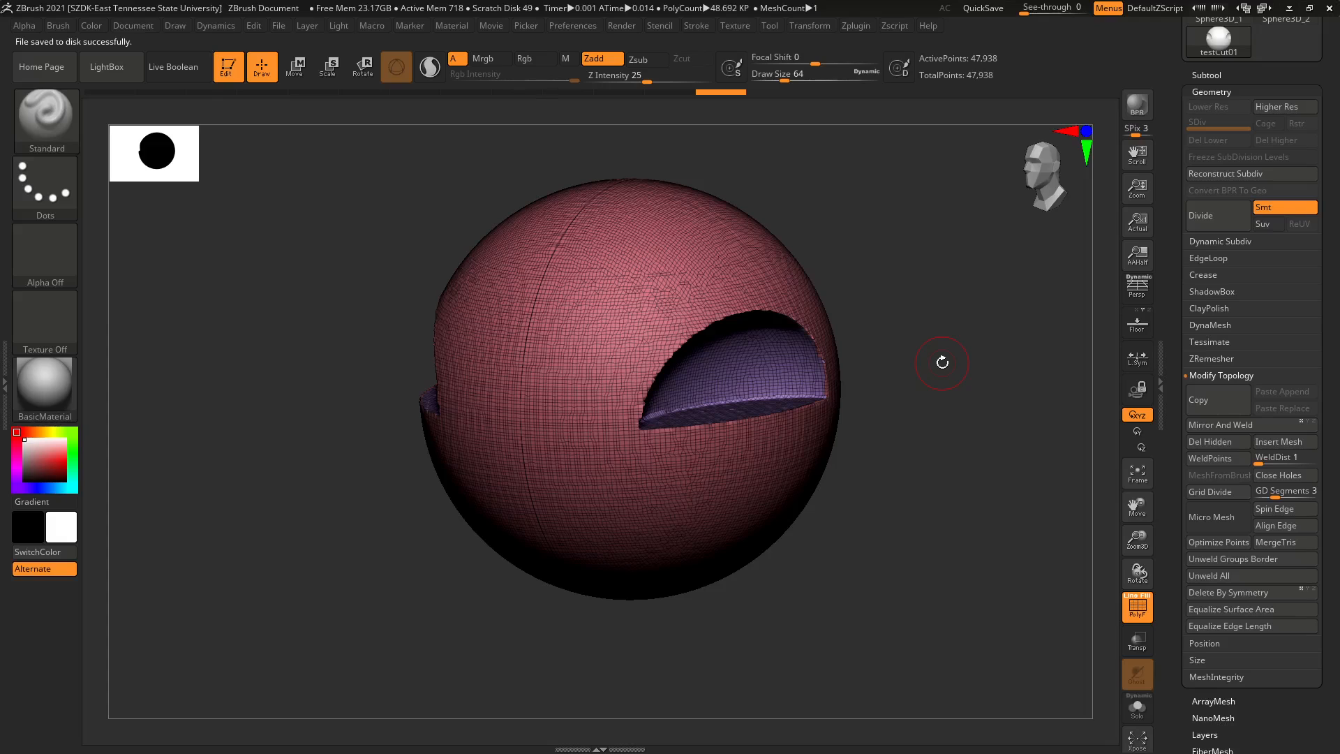
- Switch to Chrome and open the DIGM 2750 M1 3D Fundamentals syllabus from the course home page
key(alt+Tab)
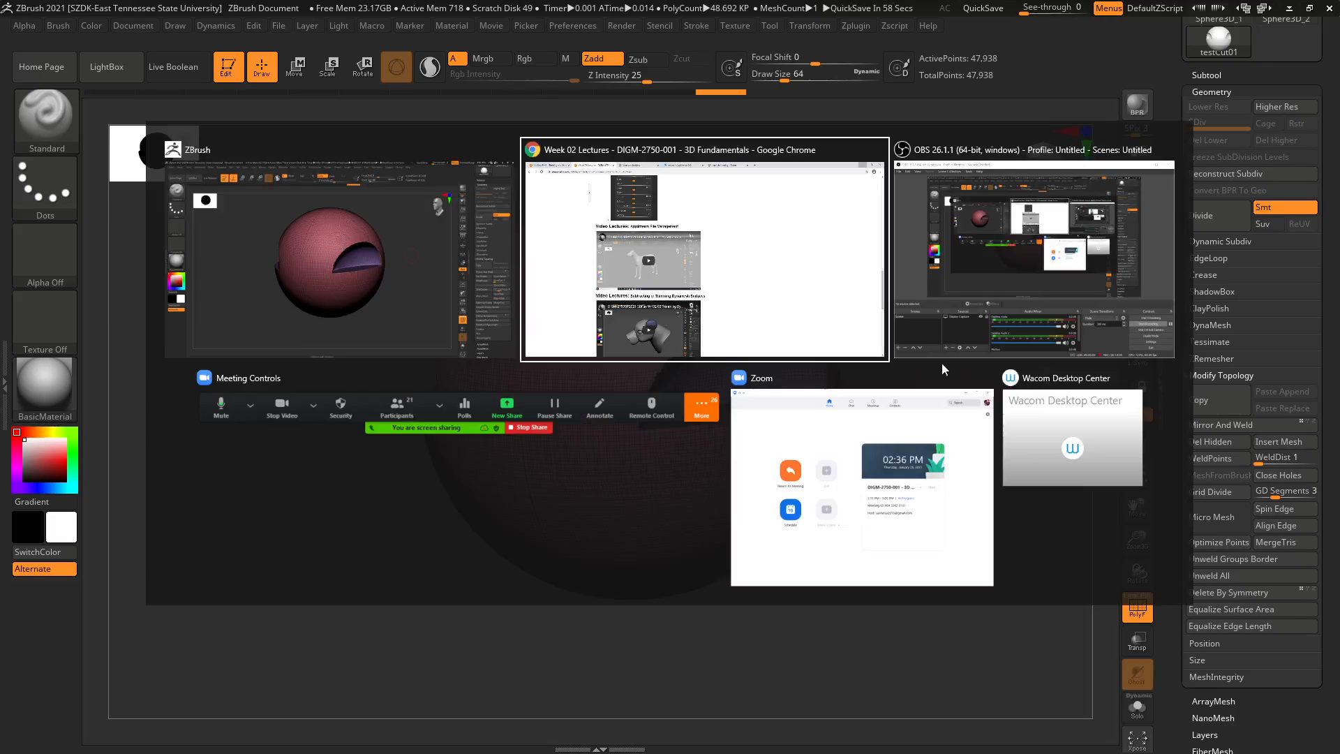
key(alt+Tab)
click(769, 223)
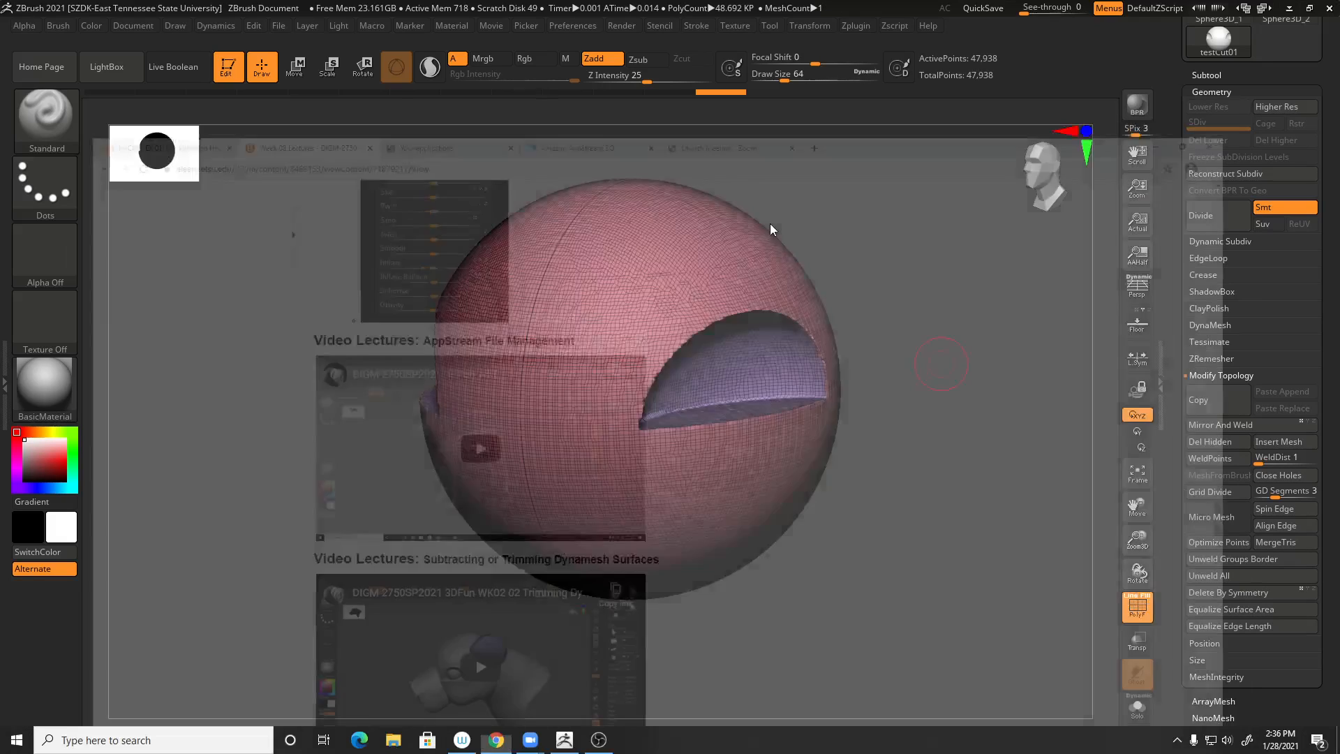
scroll(171, 113, up, 15)
scroll(187, 175, up, 7)
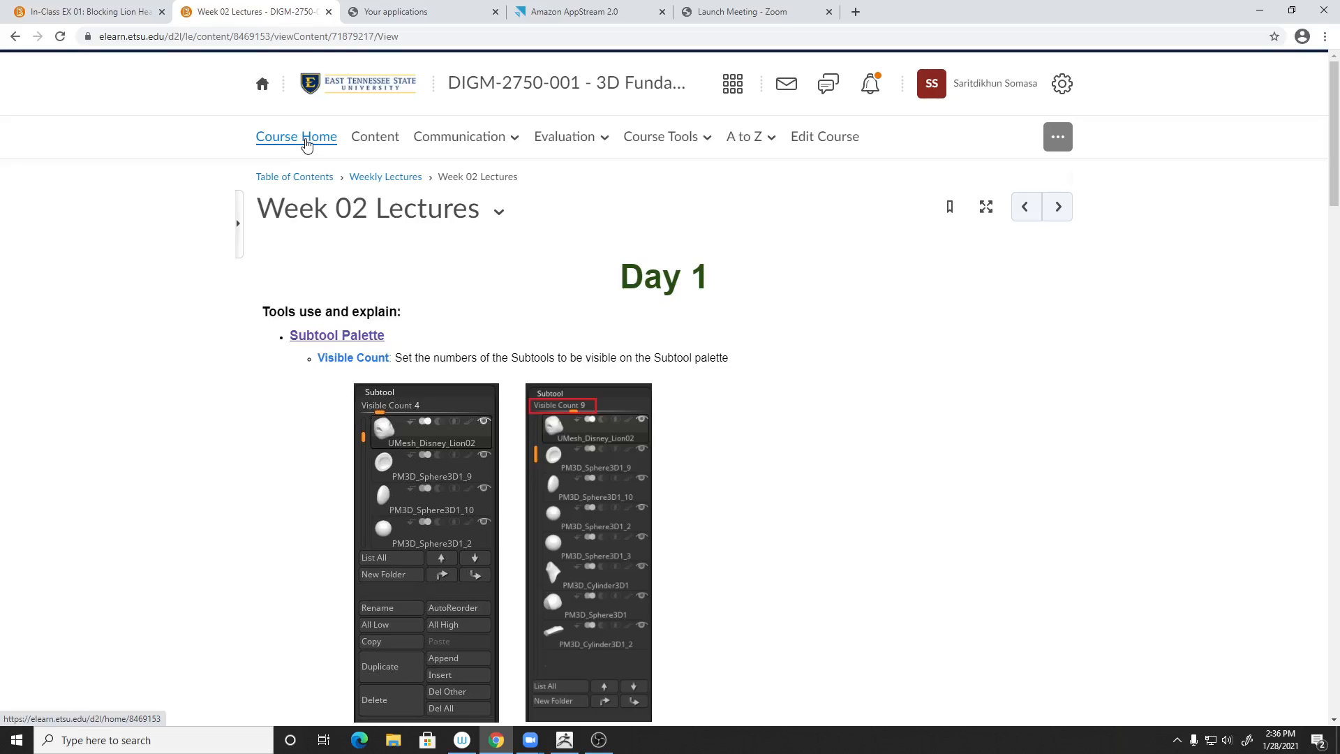
click(305, 144)
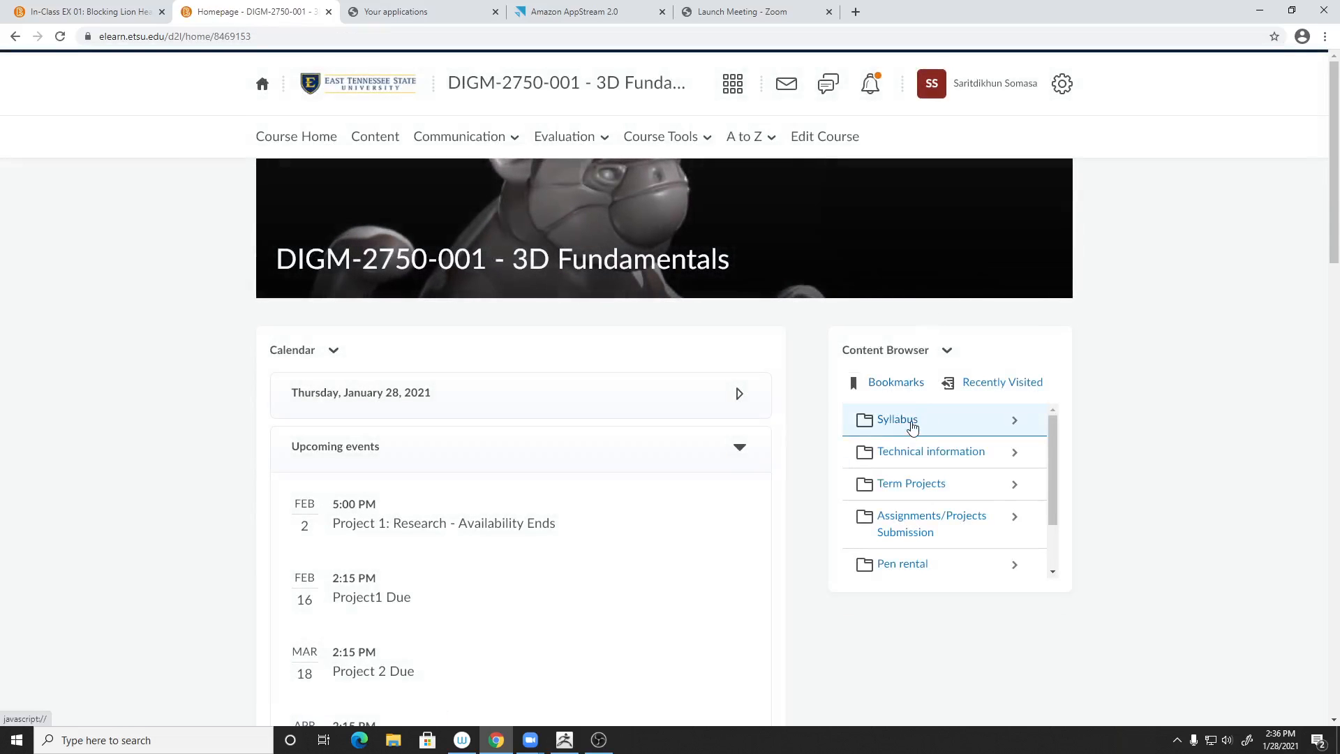
click(911, 422)
click(907, 438)
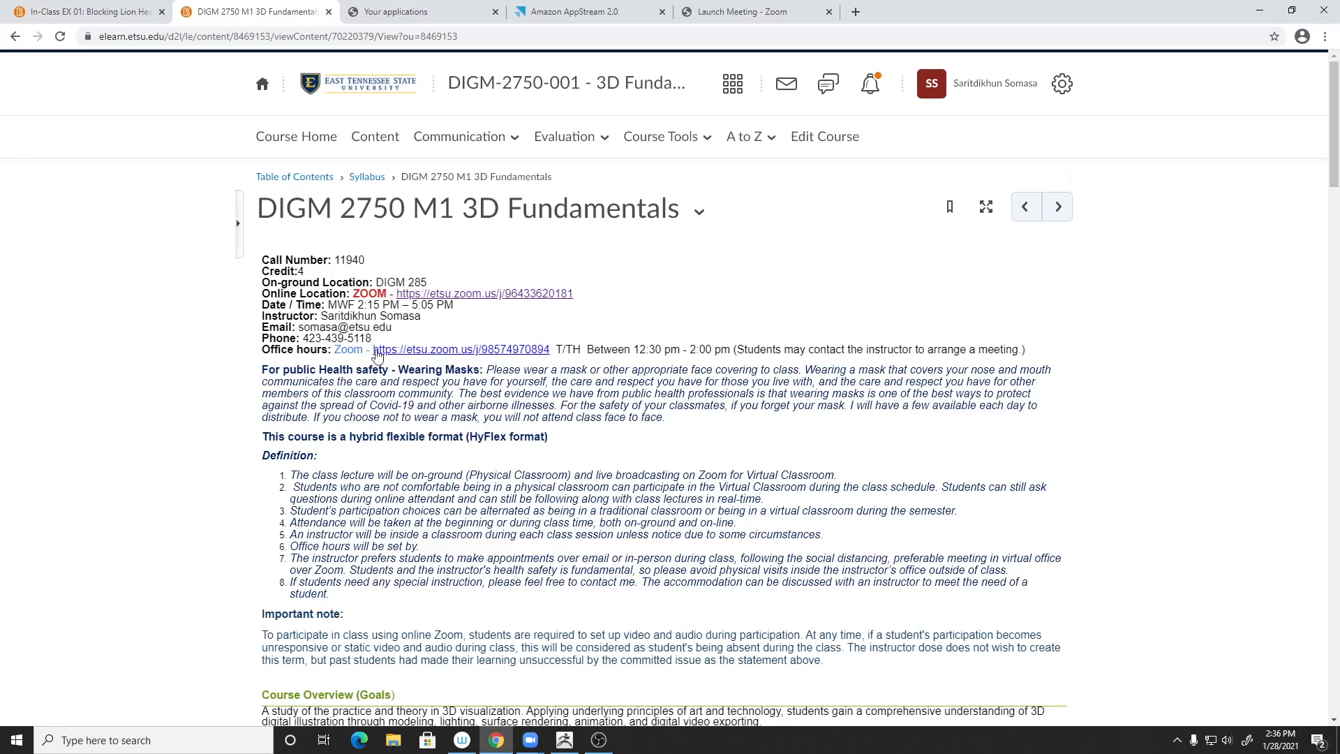
- Review the office hours and meeting arrangement note in the syllabus, and switch back to ZBrush
scroll(451, 406, down, 1)
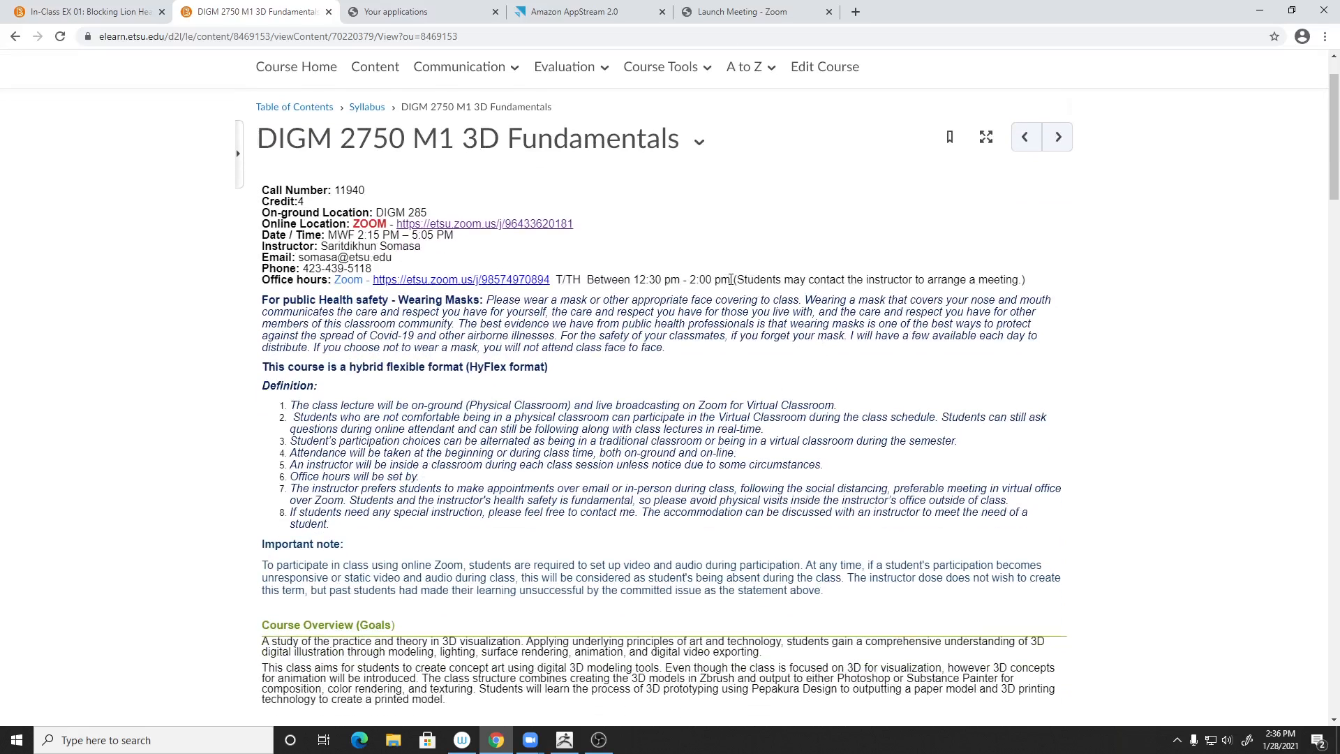
drag(740, 285, 1021, 283)
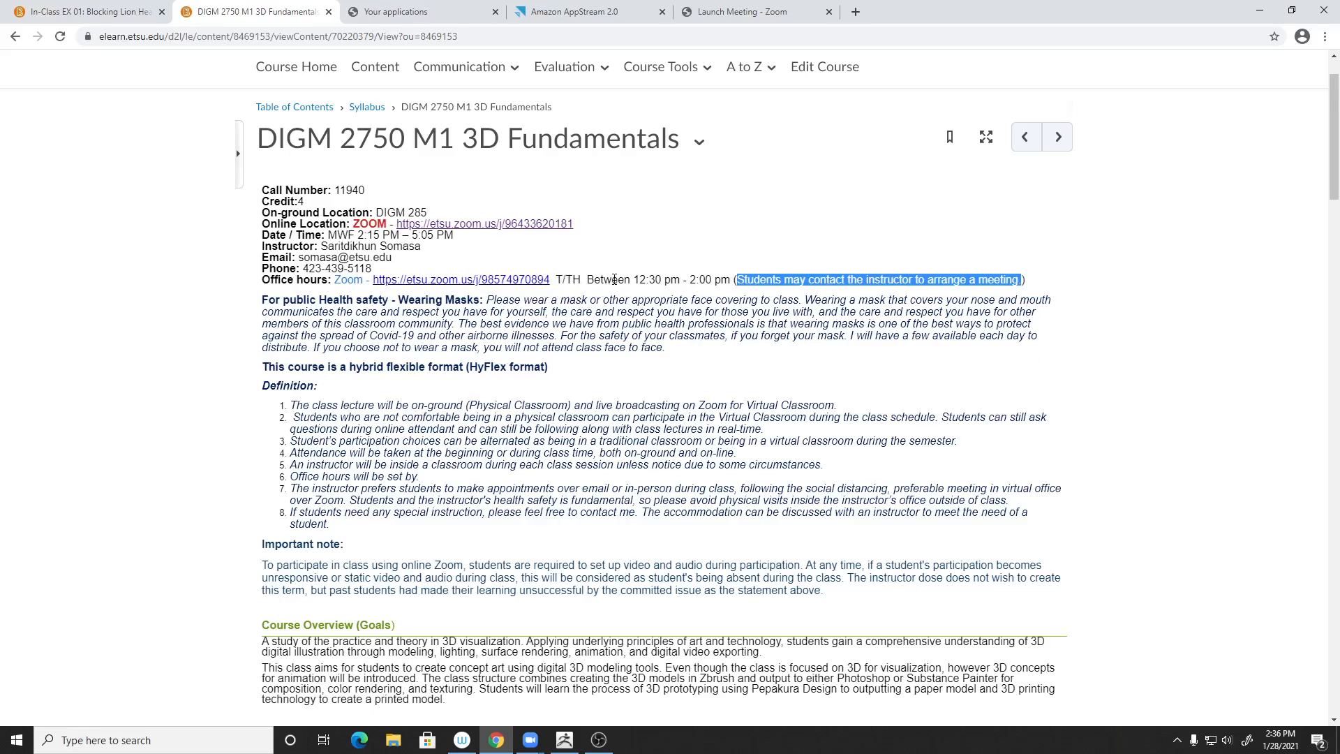
drag(630, 278, 713, 280)
click(707, 280)
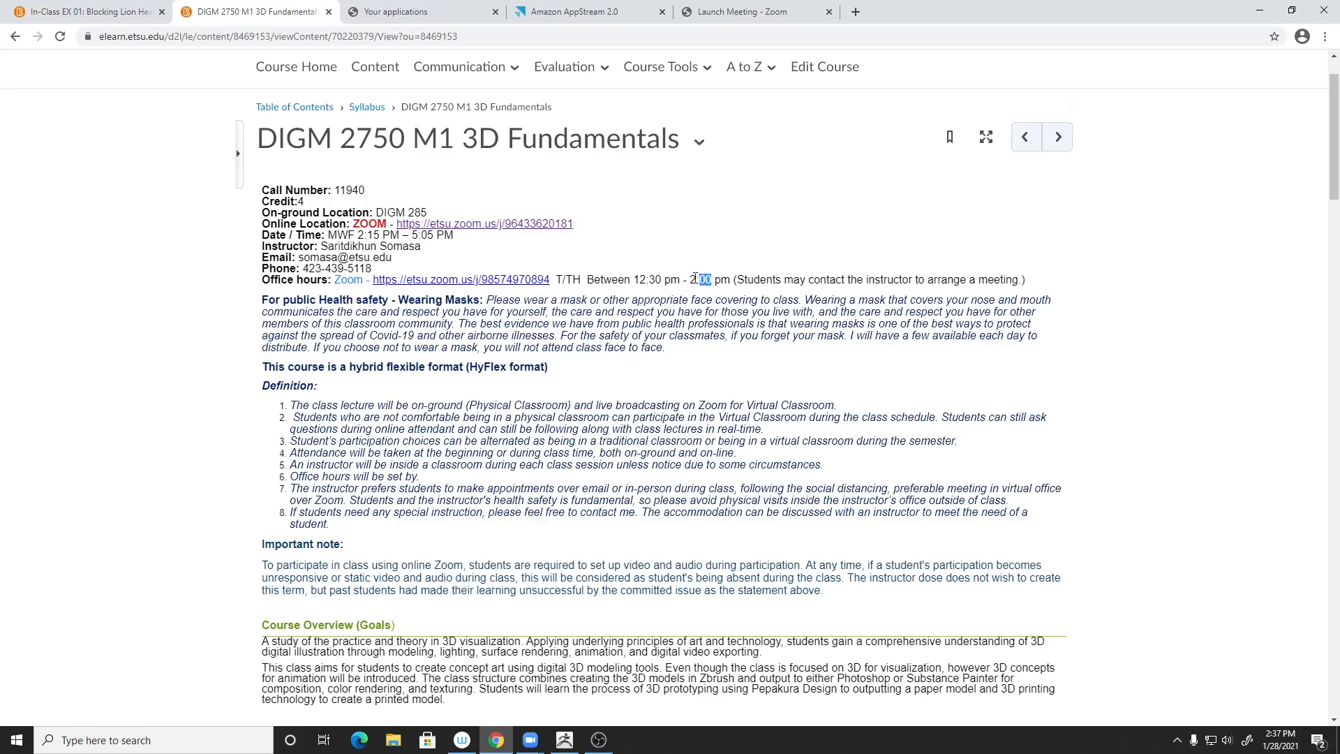
click(729, 302)
click(1259, 12)
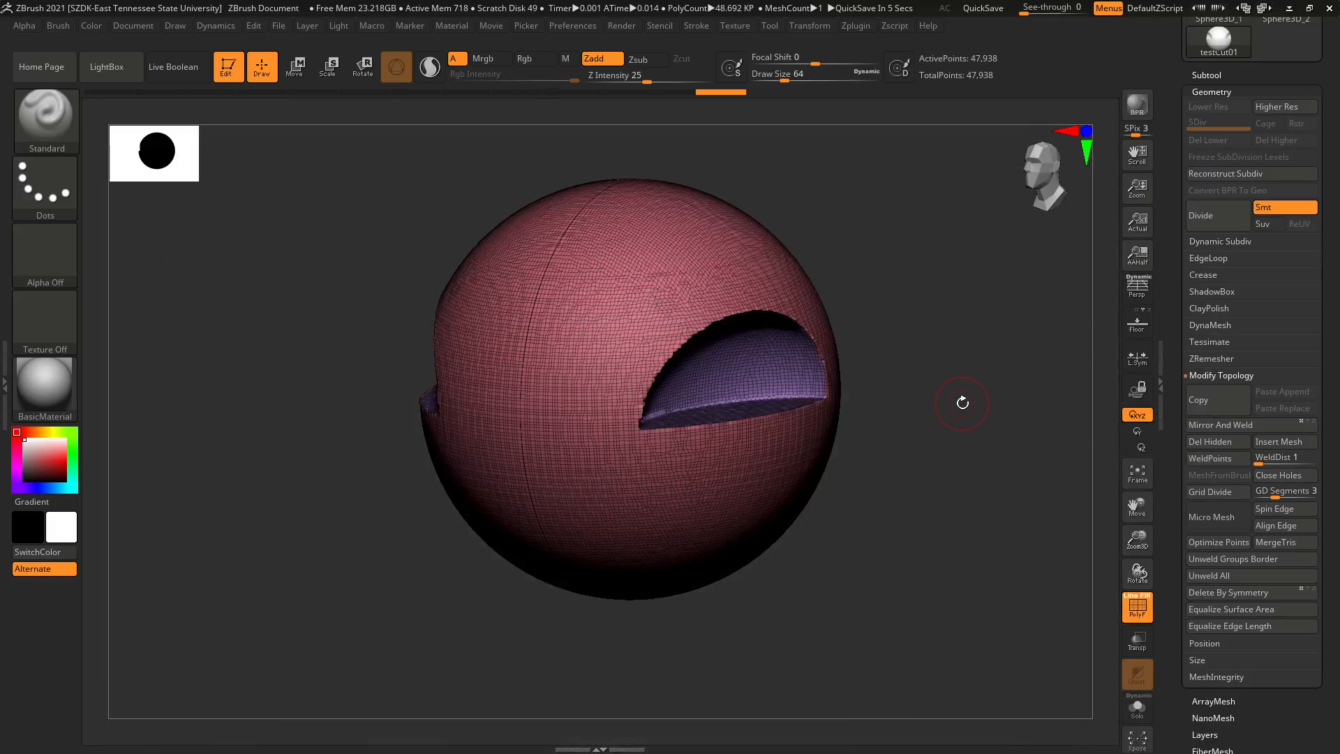
drag(957, 380, 936, 352)
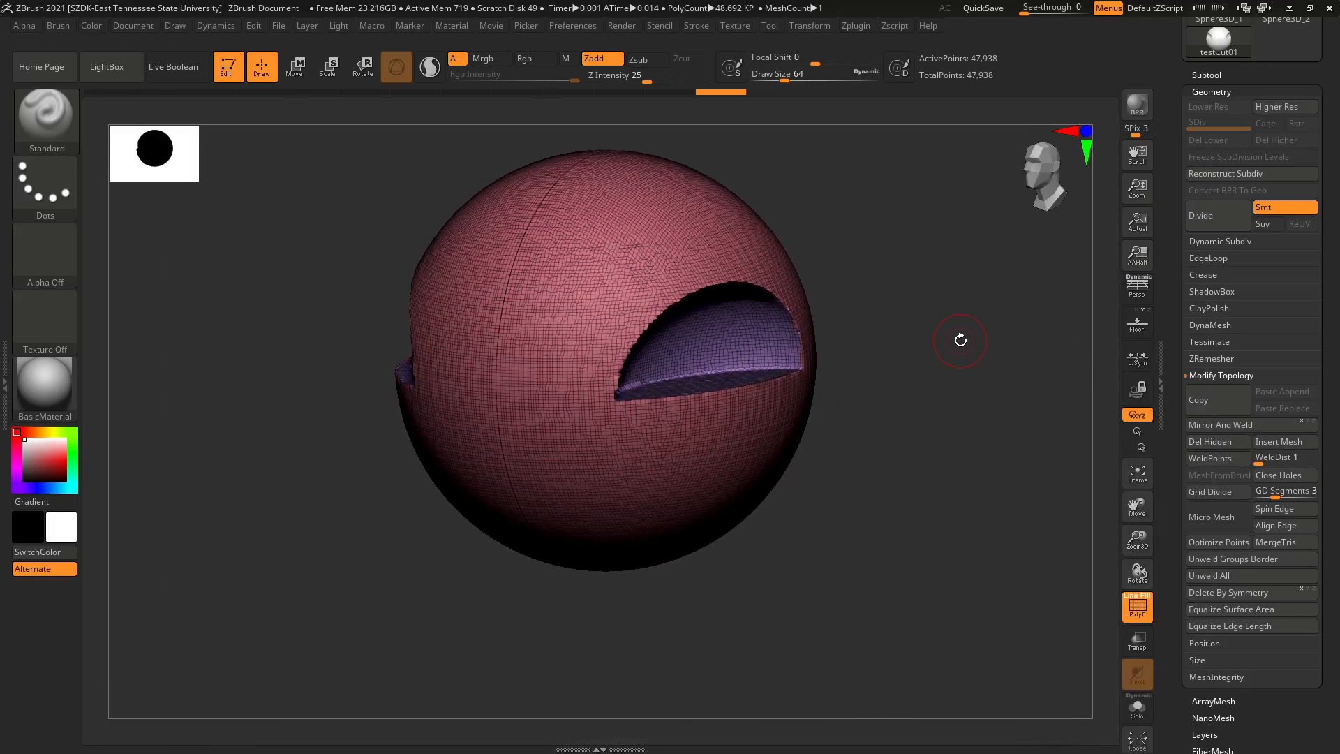